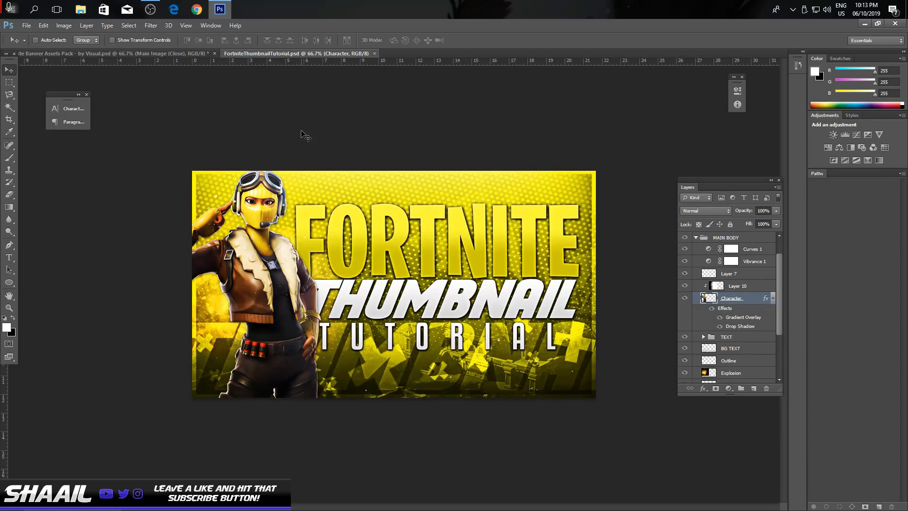
Collapse the MAIN BODY layer group of the finished thumbnail
left_click(697, 239)
left_click(696, 238)
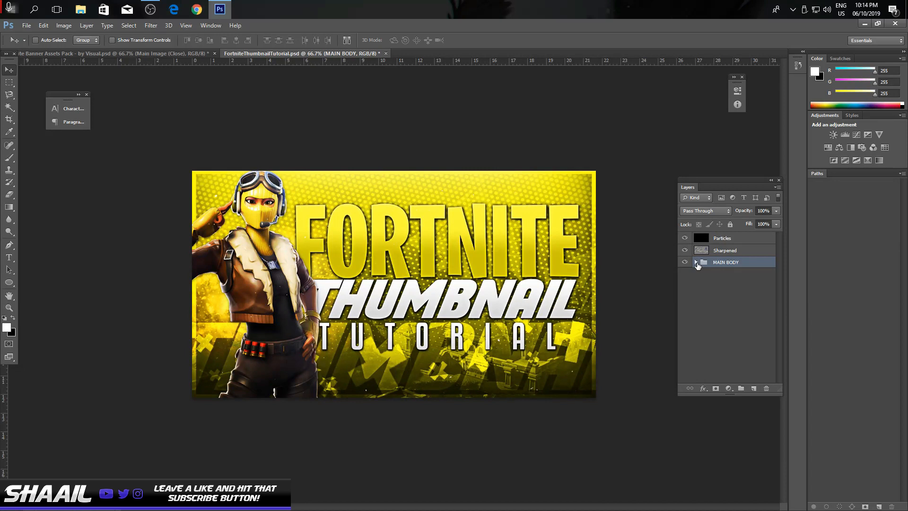
Start a new document with a width of 1280 pixels and a height of 720 pixels
key("ctrl+n")
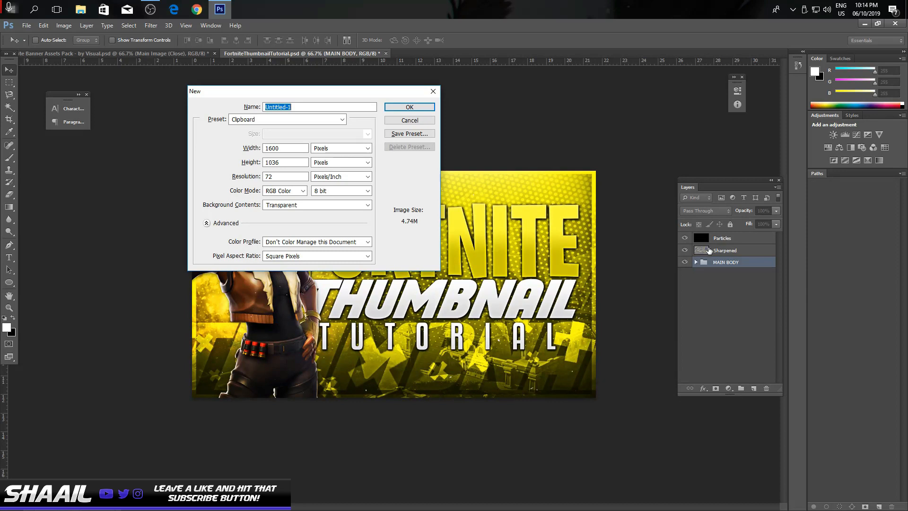
double_click(273, 149)
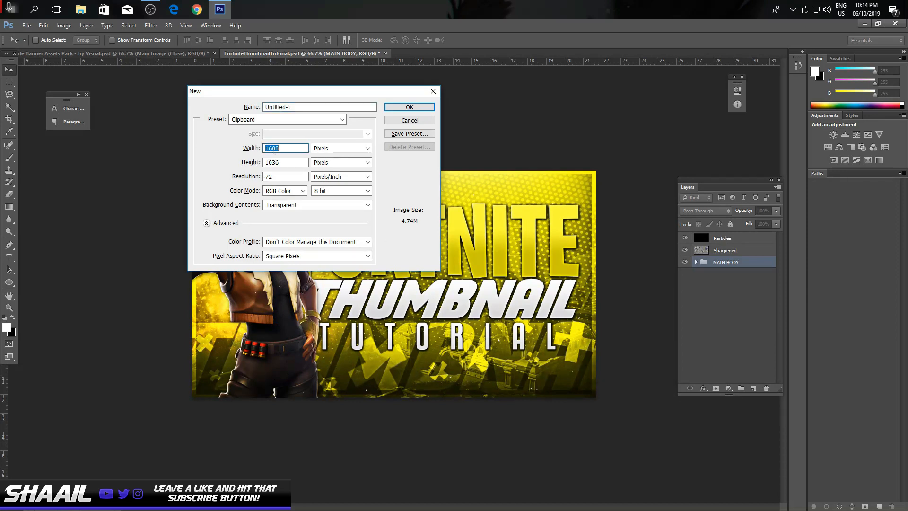
type("1280")
double_click(280, 160)
type("720")
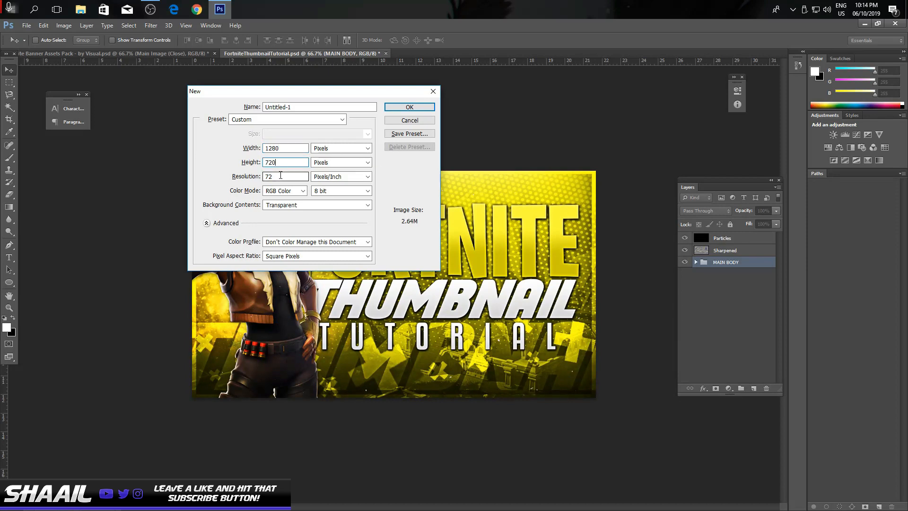
Set the new document's resolution to 150 pixels per inch
left_click(280, 177)
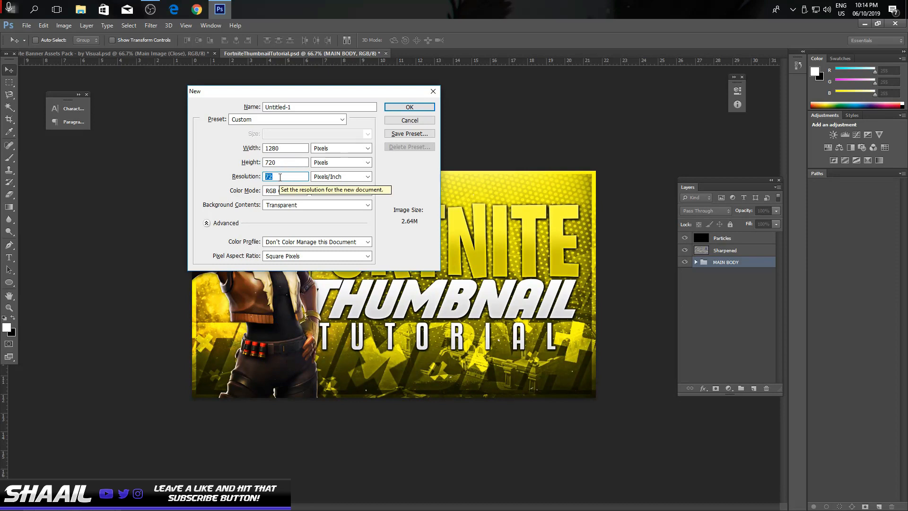
double_click(280, 176)
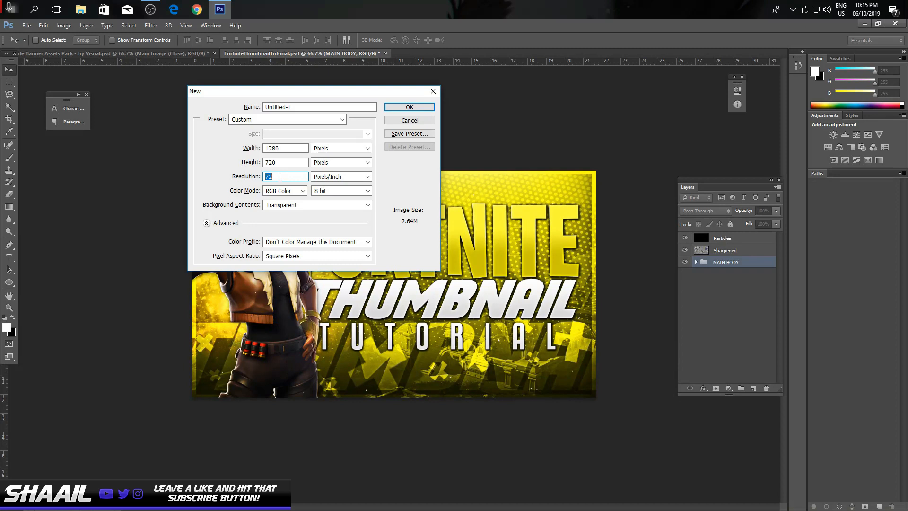
type("150")
left_click_drag(296, 176, 176, 182)
type("300")
key("BackSpace")
key("BackSpace")
type("150")
Keep the background contents set to Transparent and create the document
left_click(280, 208)
left_click(281, 207)
left_click(280, 206)
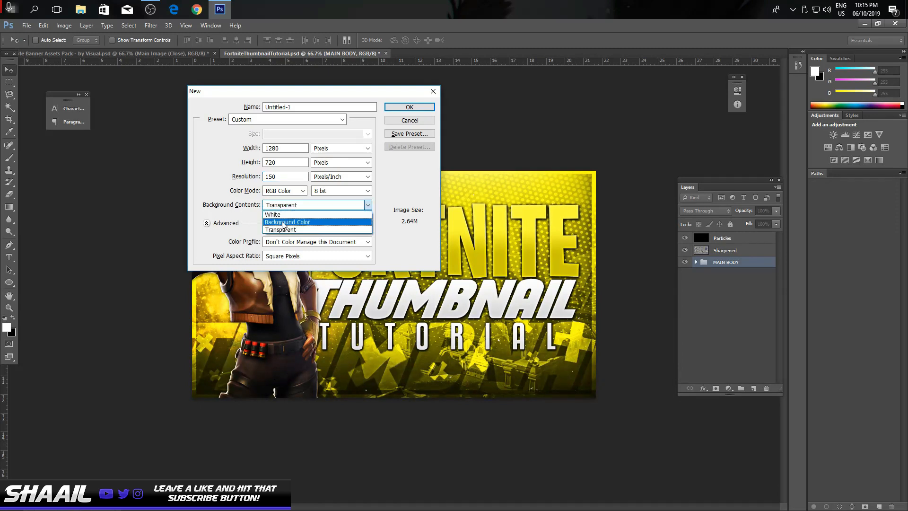
left_click(310, 208)
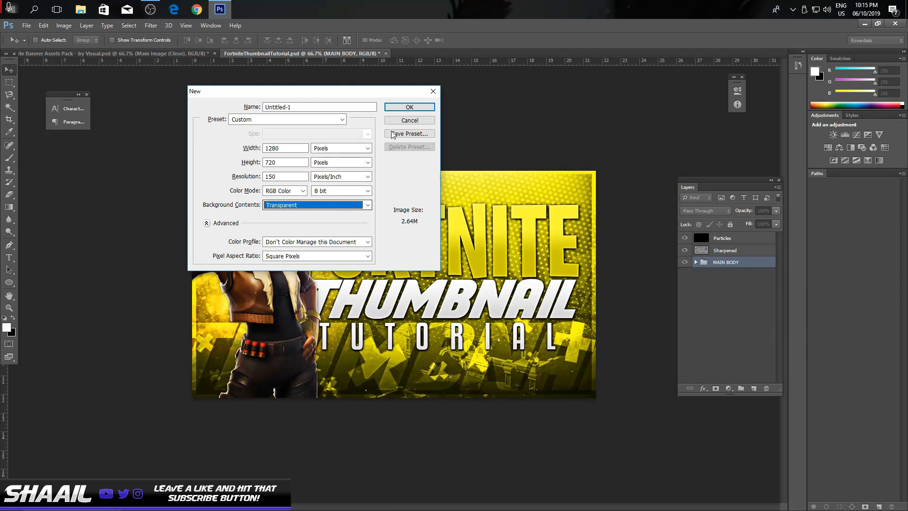
left_click(403, 107)
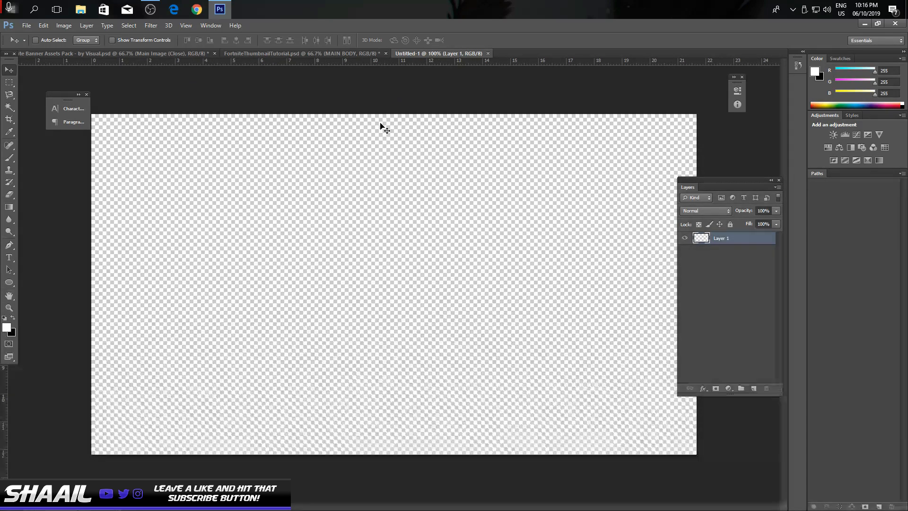
Examine the Gradient layer inside the MAIN BODY group of FortniteThumbnailTutorial.psd, and return to the blank Untitled-1 document
left_click(328, 53)
left_click(696, 263)
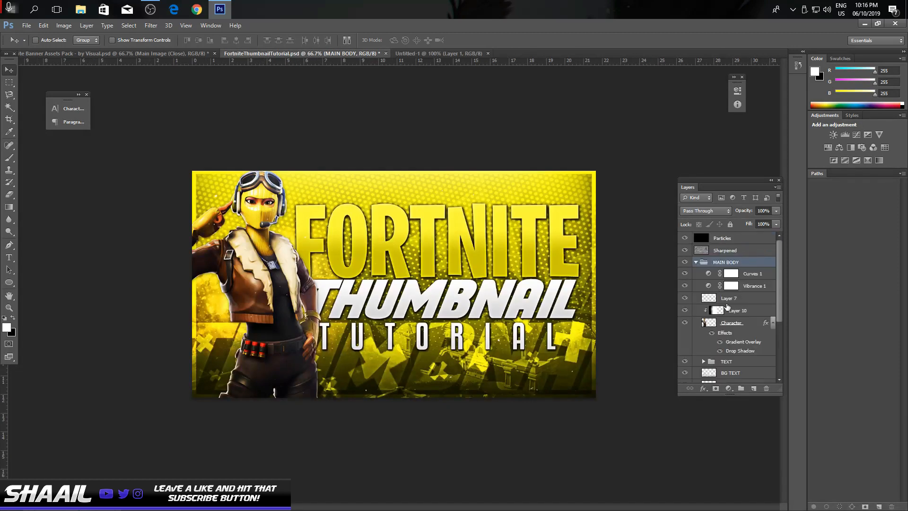
scroll(724, 302, "down", 3)
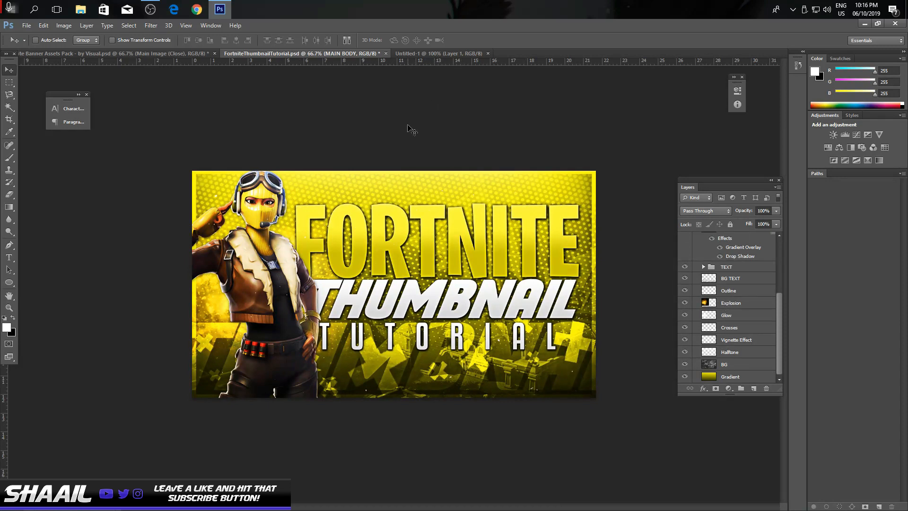
left_click(729, 384)
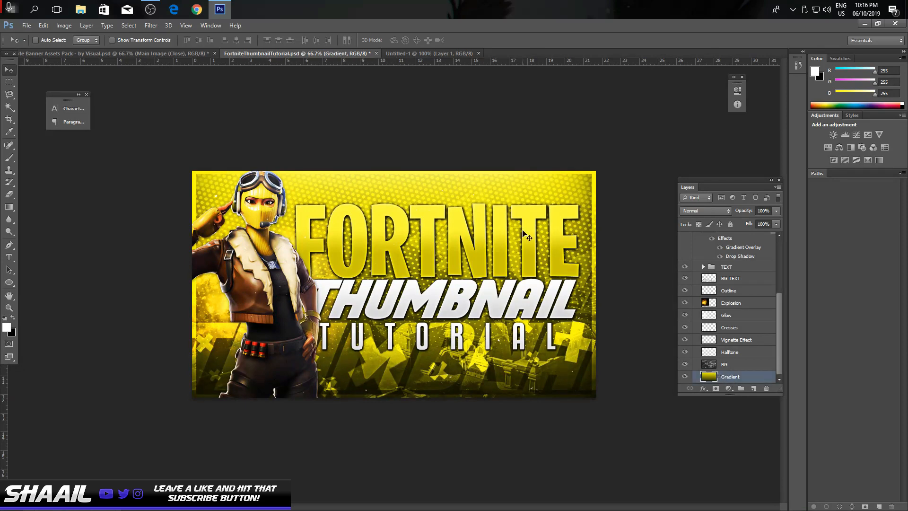
left_click(414, 55)
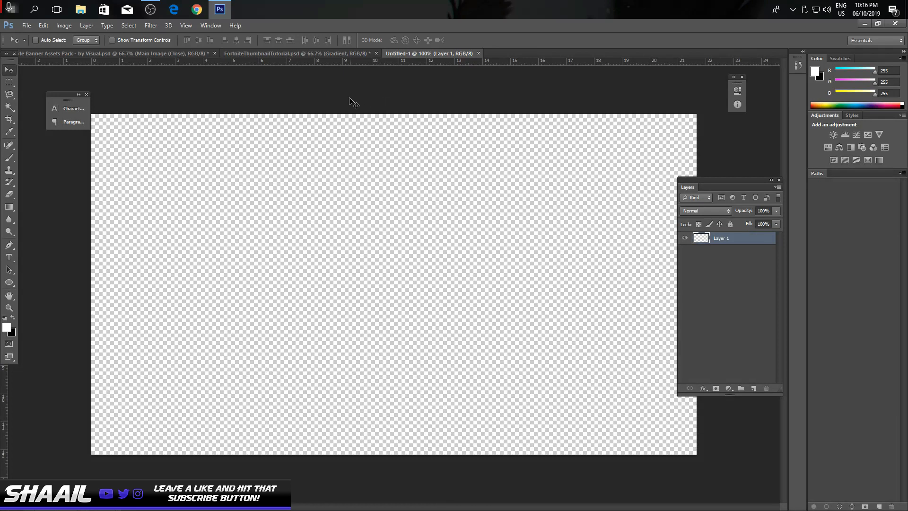
left_click(325, 56)
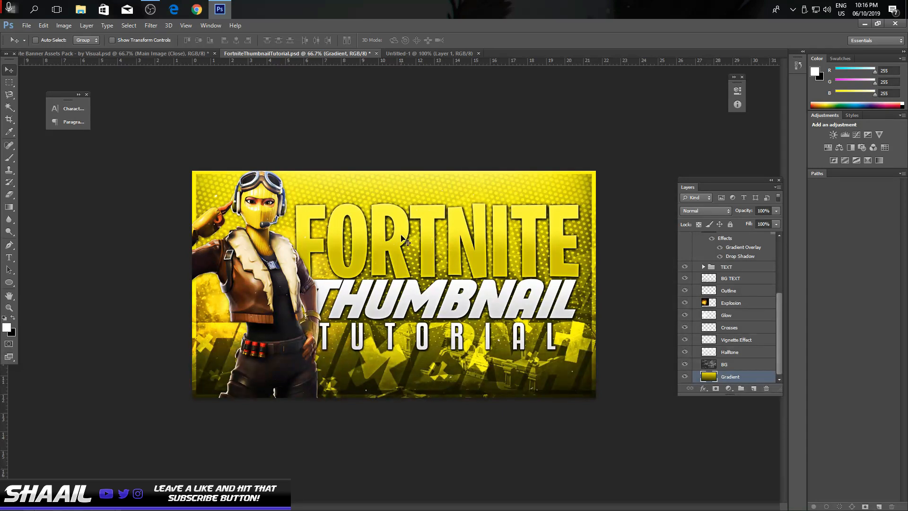
left_click(400, 56)
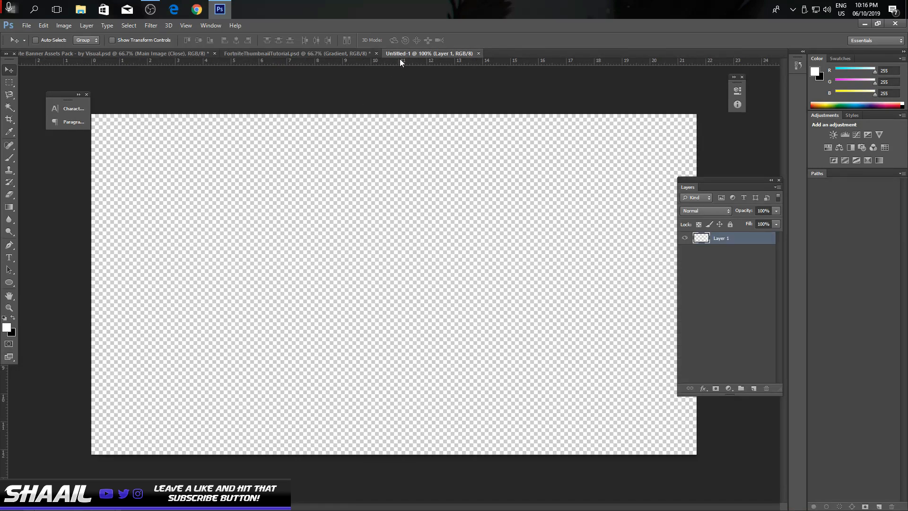
Choose the Gradient Tool and confirm a solid black-to-yellow gradient with its yellow end stop
left_click(10, 210)
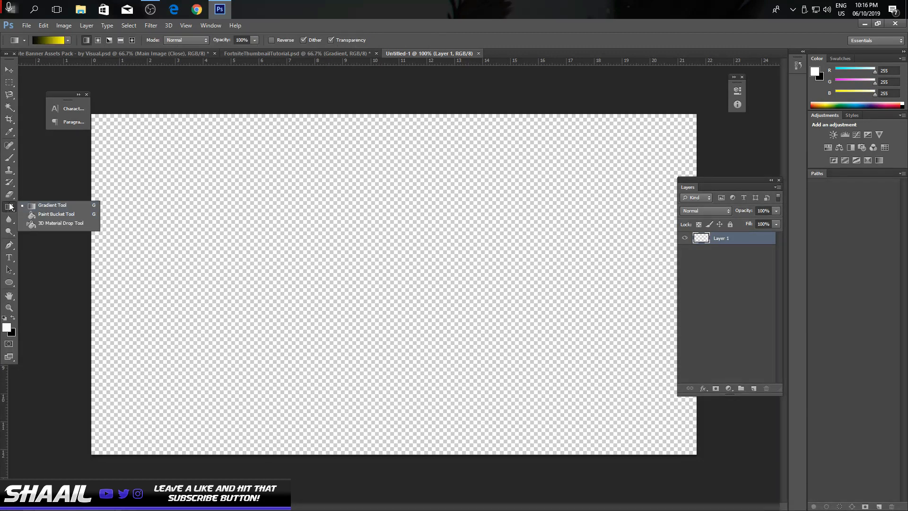
left_click(34, 214)
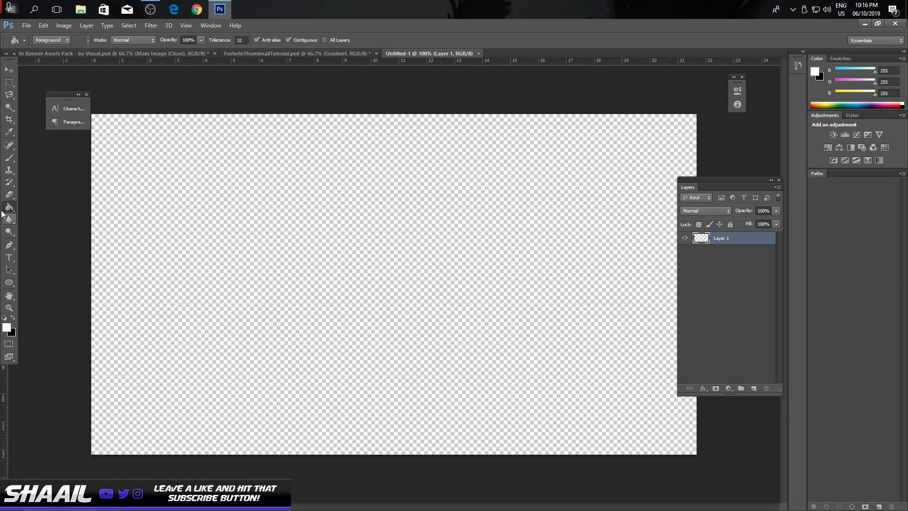
left_click(10, 207)
left_click(53, 206)
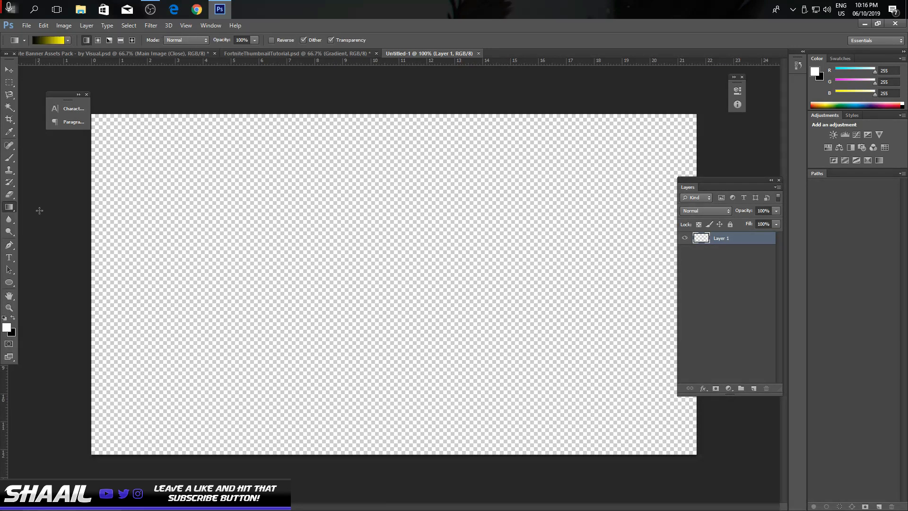
left_click(13, 209)
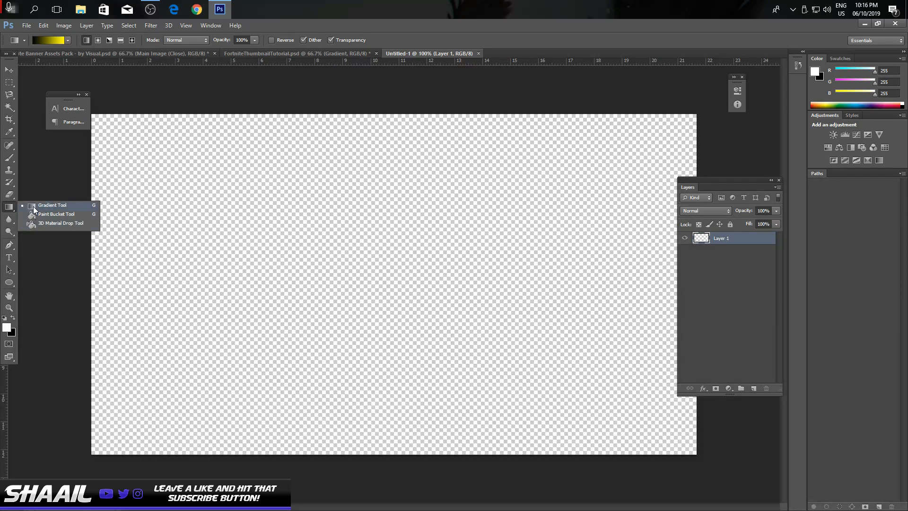
left_click(34, 204)
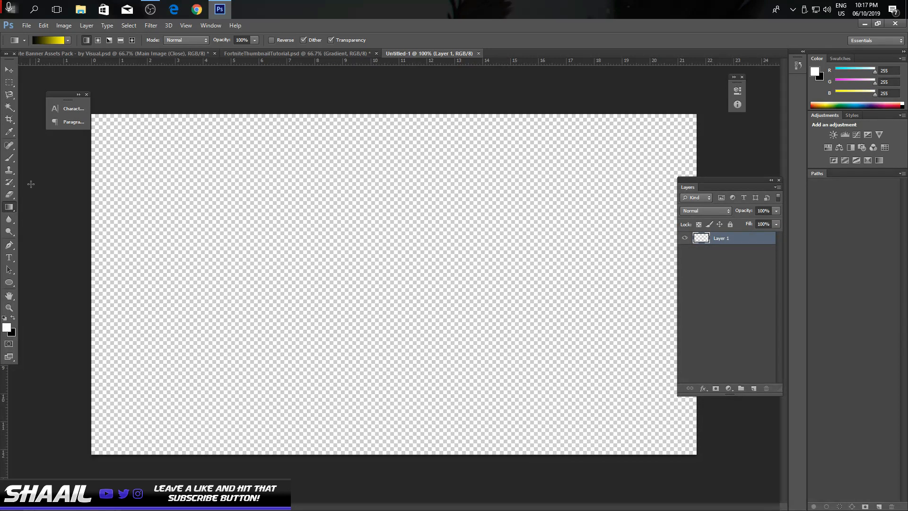
left_click(50, 41)
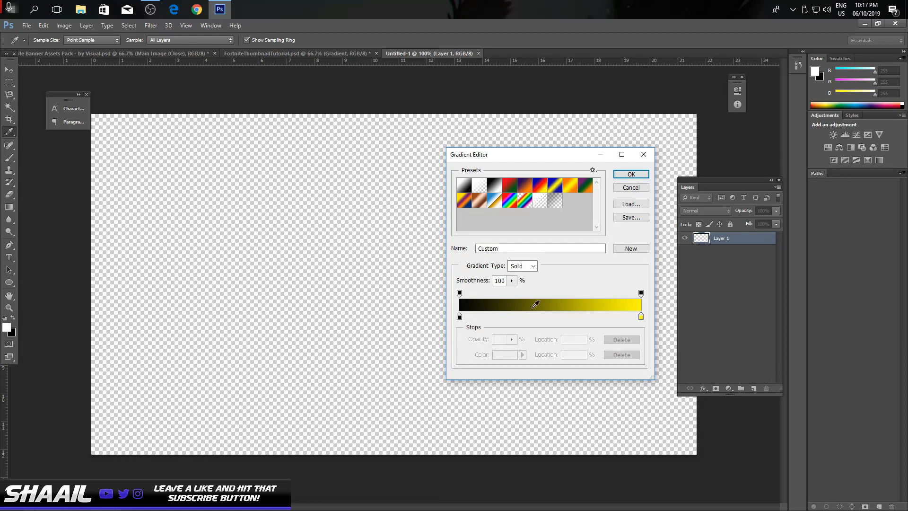
left_click(641, 316)
double_click(641, 316)
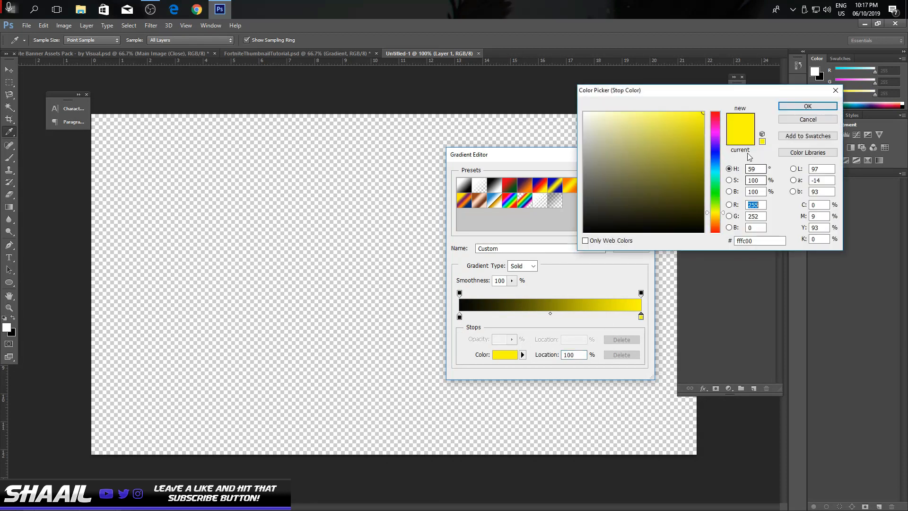
left_click(809, 105)
left_click(632, 174)
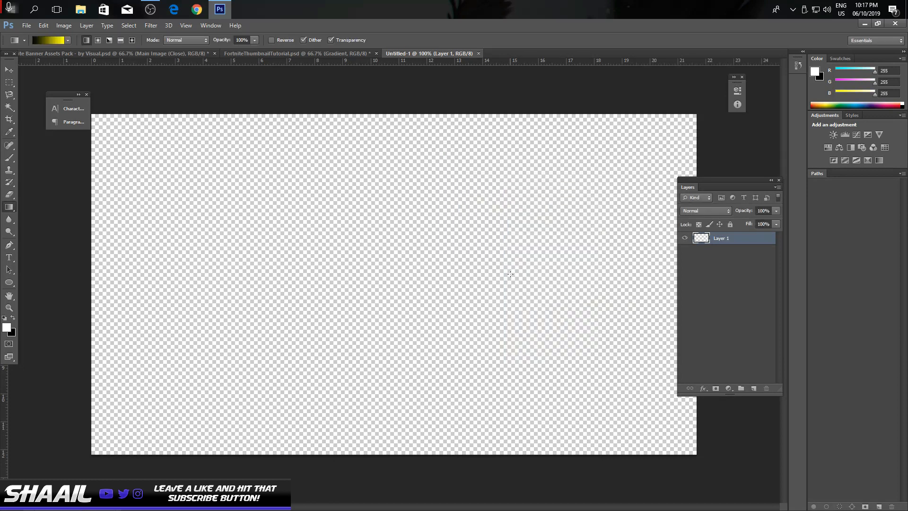
Fill Layer 1 with a linear gradient from black at the bottom to yellow at the top, redrawing it to try different lengths and directions
key("ctrl+minus")
left_click_drag(391, 453, 369, 102)
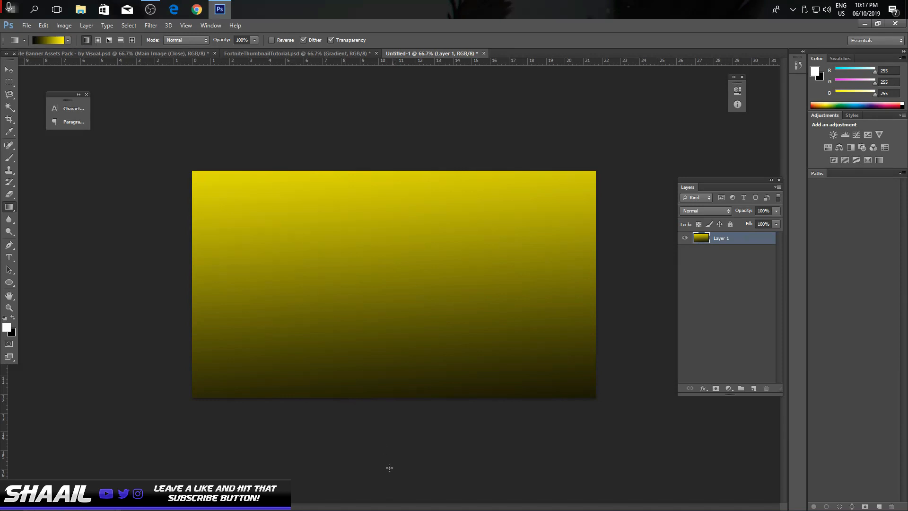
left_click_drag(371, 137, 381, 166)
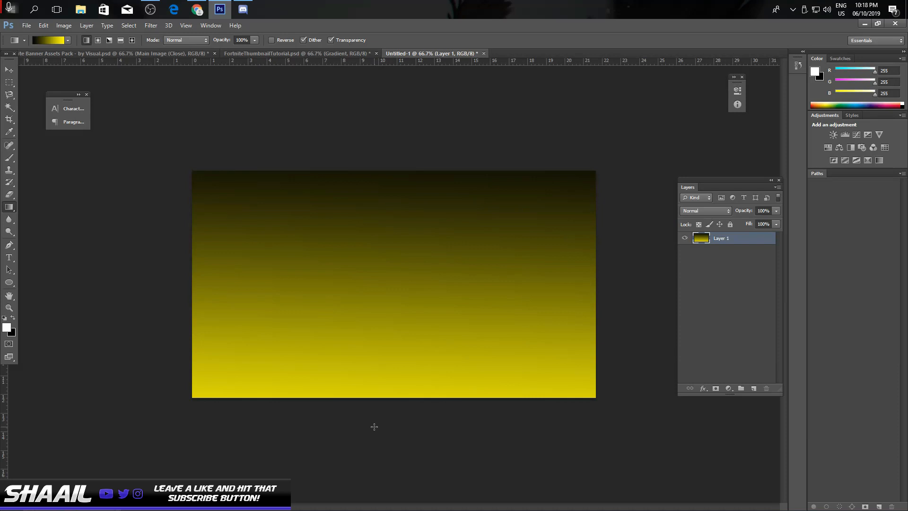
left_click_drag(371, 454, 382, 203)
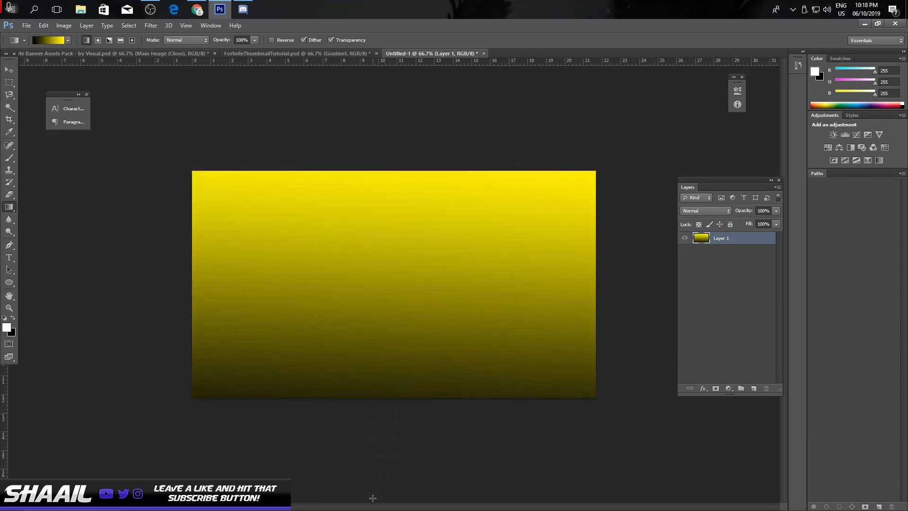
left_click_drag(395, 478, 396, 241)
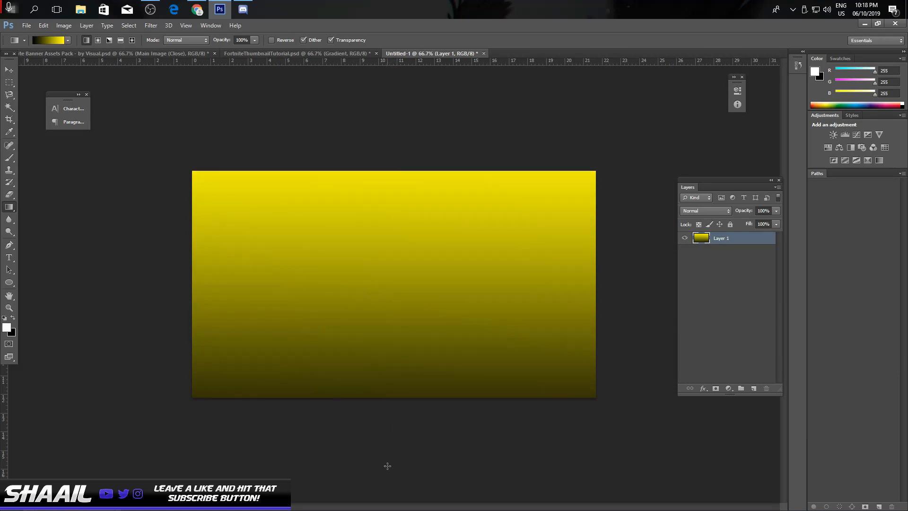
left_click_drag(388, 466, 388, 130)
left_click_drag(380, 468, 390, 187)
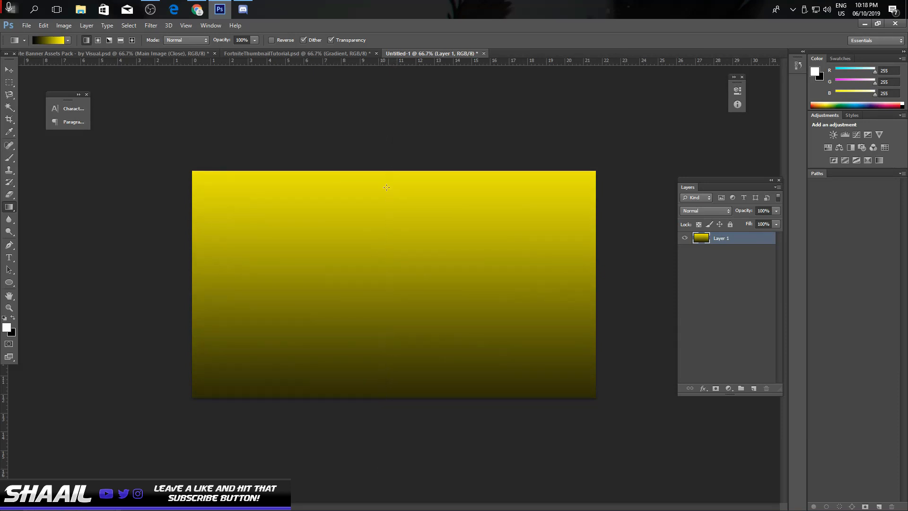
left_click_drag(391, 479, 392, 171)
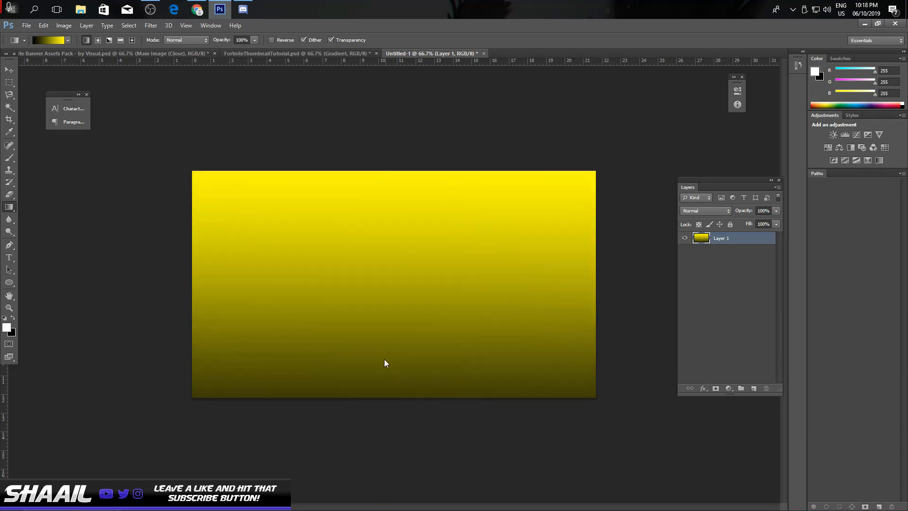
left_click_drag(384, 475, 395, 175)
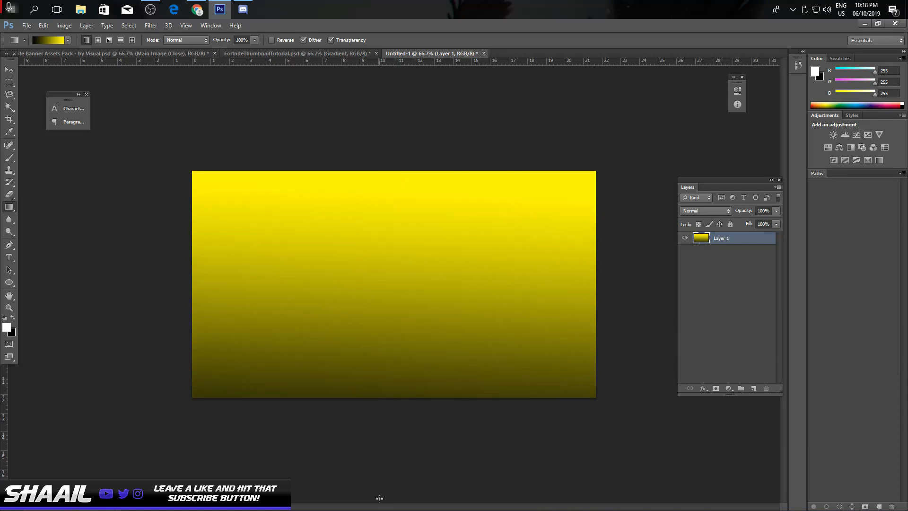
left_click_drag(379, 499, 382, 148)
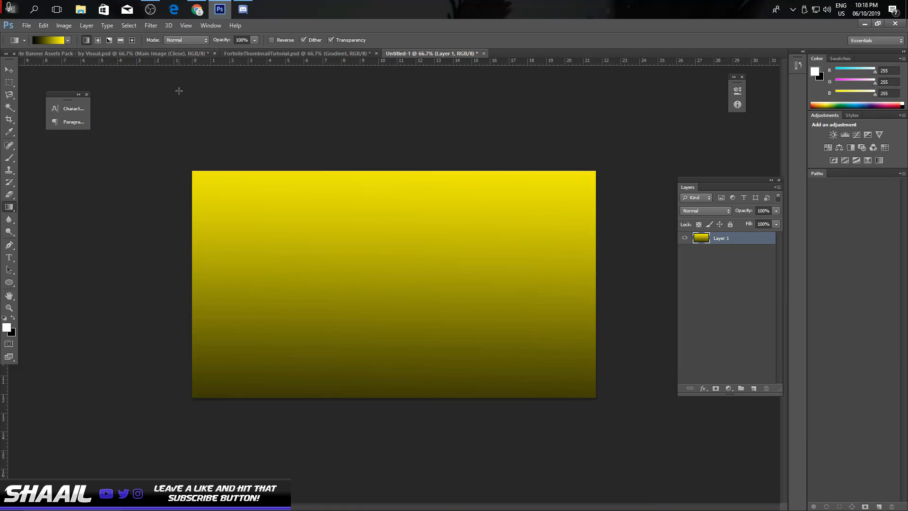
Examine the BG layer in FortniteThumbnailTutorial.psd and the contents of the Fortnite Banner Assets Pack document
left_click(280, 52)
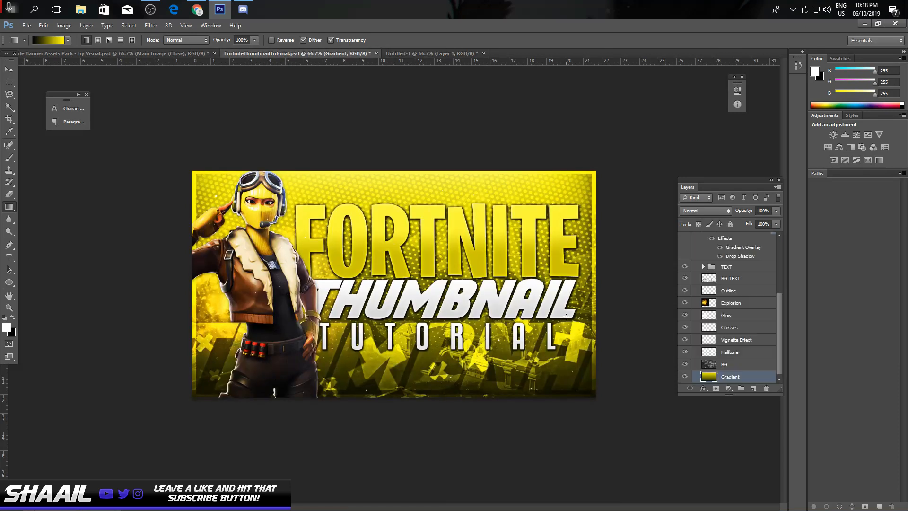
left_click(685, 363)
left_click(718, 368)
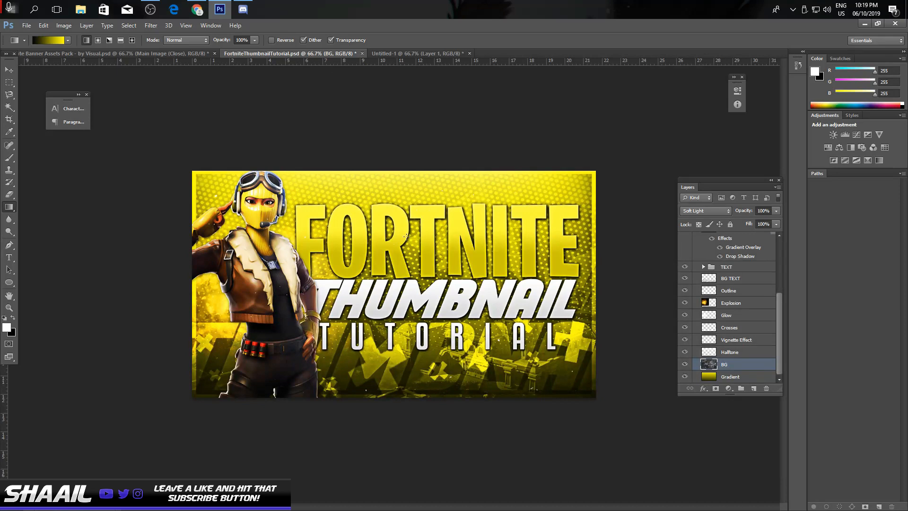
left_click(142, 53)
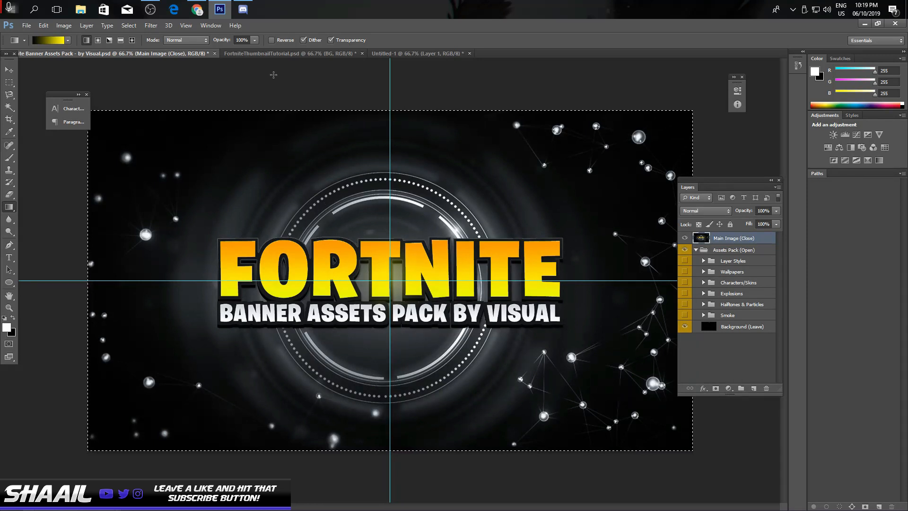
left_click(268, 54)
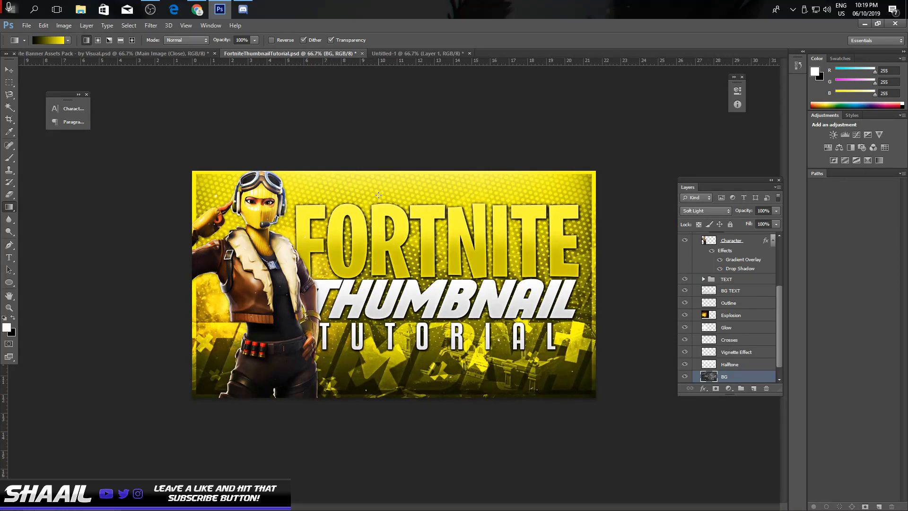
Show wallpaper 3 in the Wallpapers group of the Fortnite Banner Assets Pack and copy it into Untitled-1 above the gradient layer
left_click(94, 54)
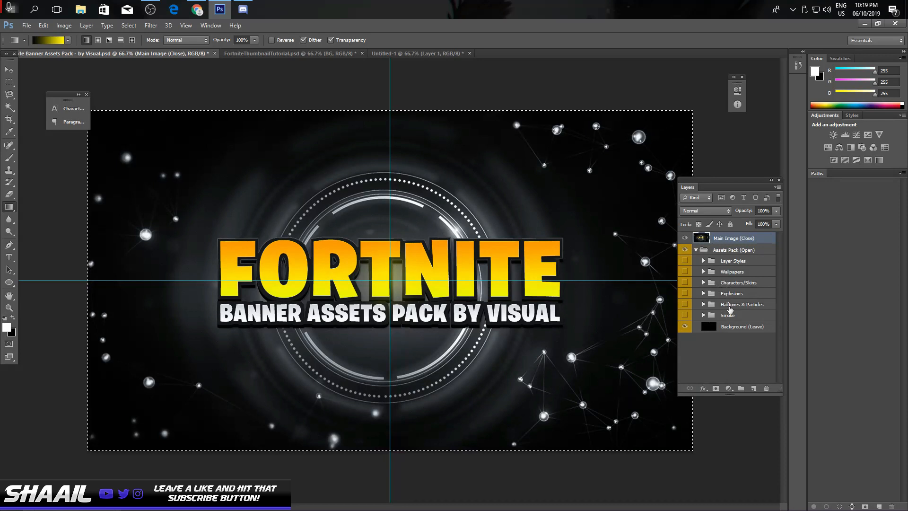
left_click(703, 273)
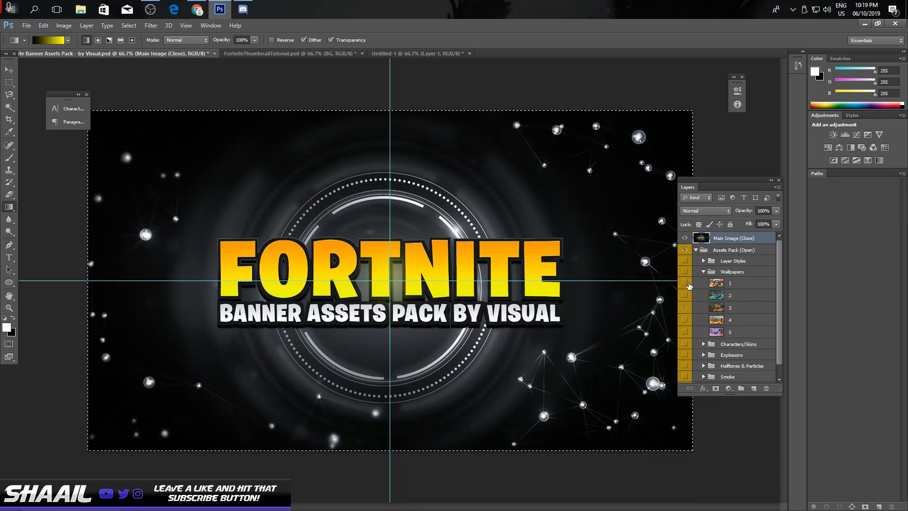
left_click(685, 283)
left_click(685, 238)
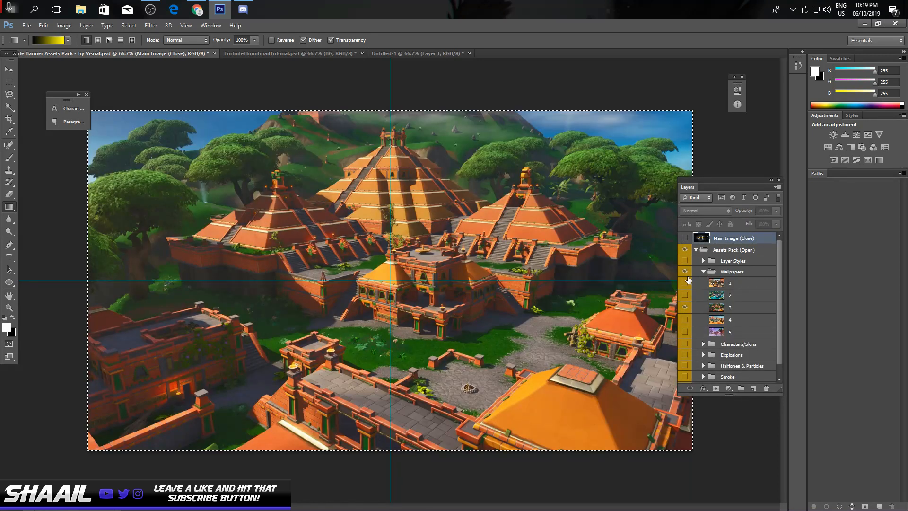
left_click(718, 310)
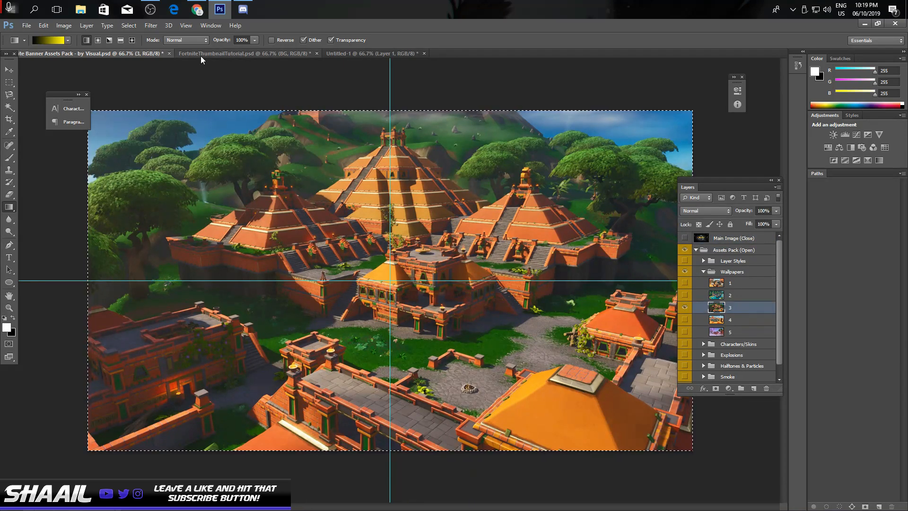
left_click(338, 55)
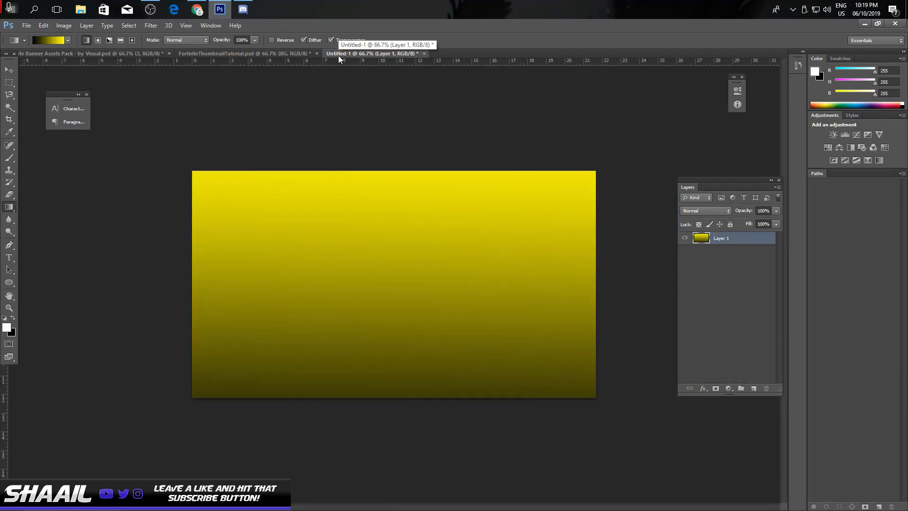
key("ctrl+v")
Enlarge the pasted wallpaper to about 109.5% and position it so the pyramids fill the canvas
key("ctrl+t")
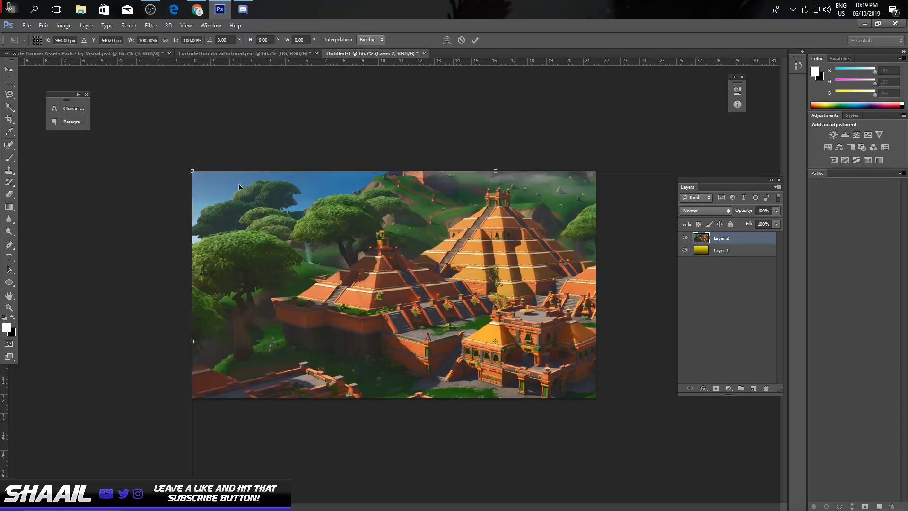
left_click_drag(189, 167, 113, 135)
left_click_drag(278, 202, 299, 210)
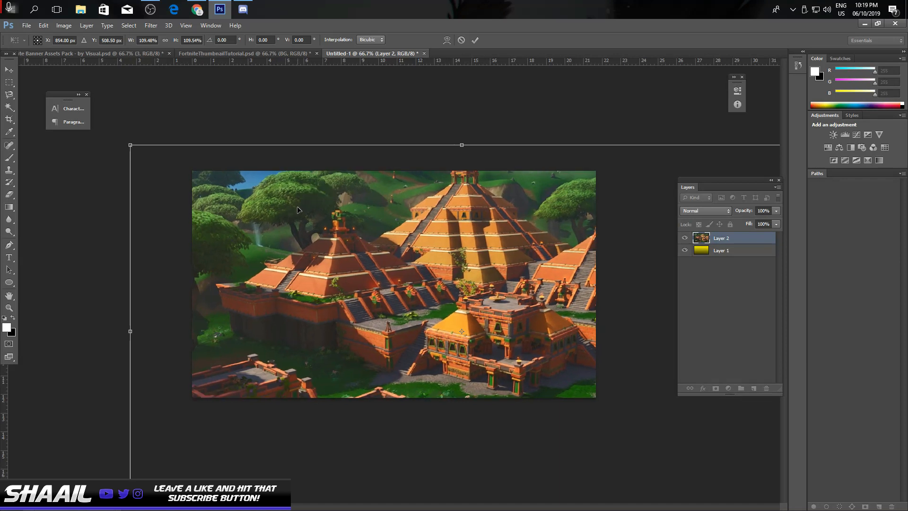
key("Return")
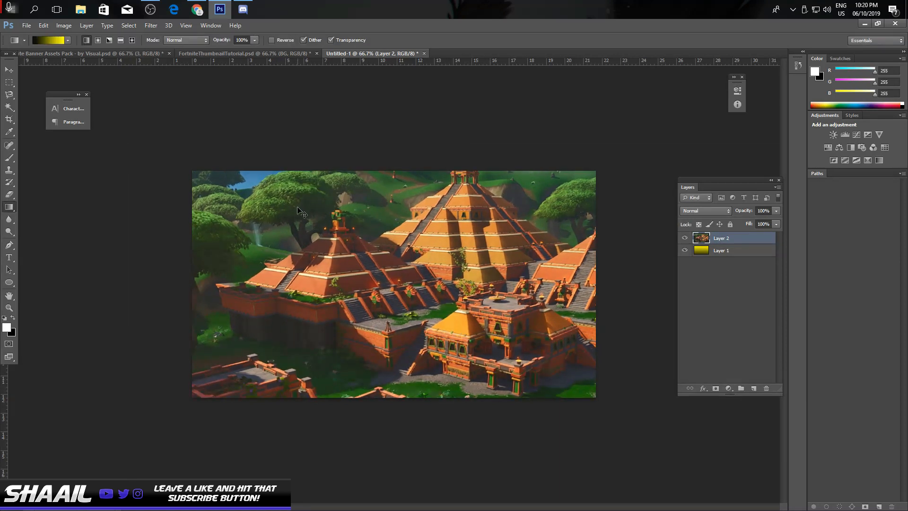
Desaturate the wallpaper layer with Hue/Saturation at a saturation of -100 and set its blend mode to Soft Light
key("ctrl+u")
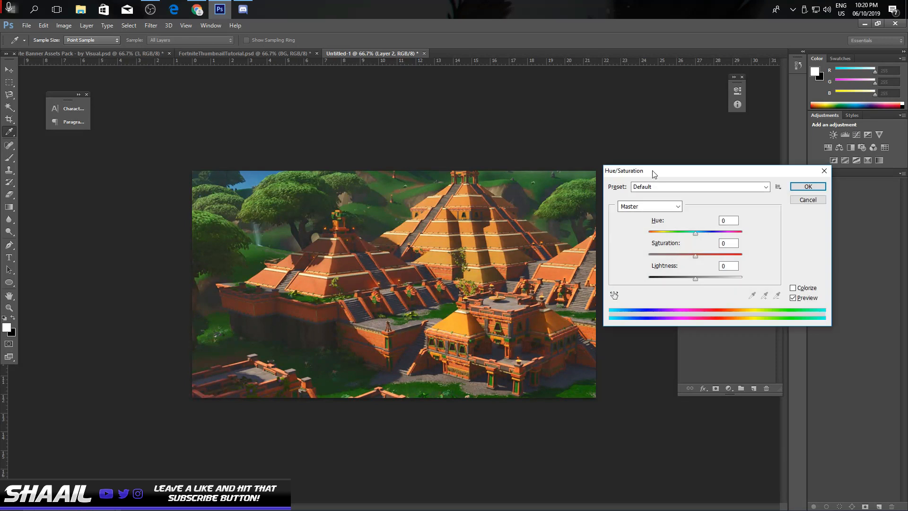
mouse_move(654, 172)
left_mouse_down()
mouse_move(642, 165)
mouse_move(665, 173)
left_mouse_up()
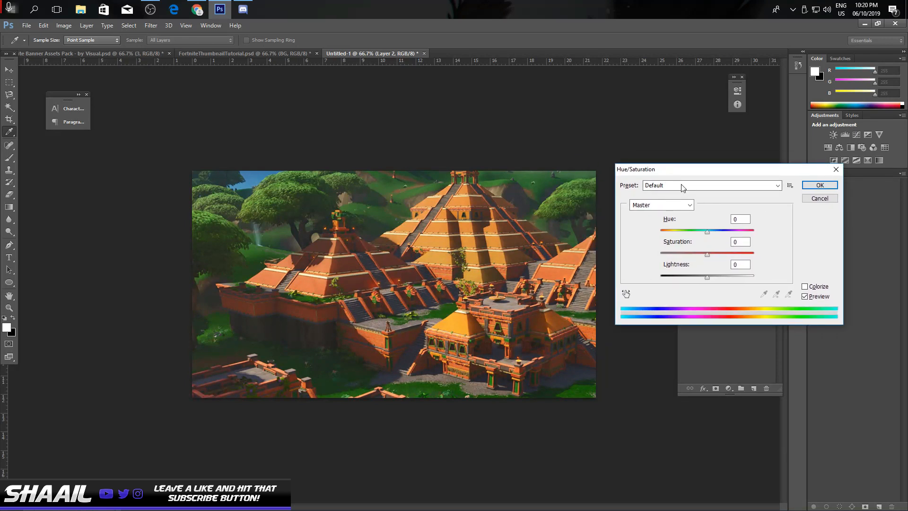
left_click_drag(707, 254, 660, 254)
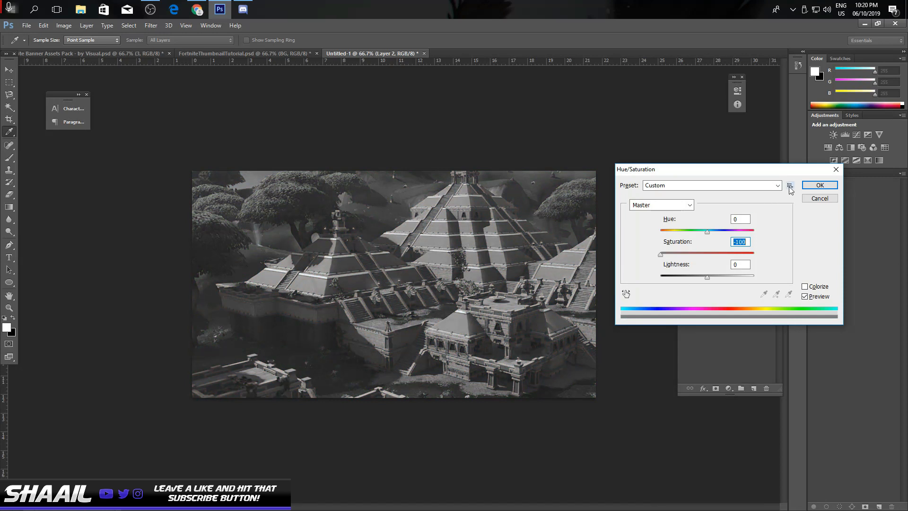
left_click(820, 185)
key("g")
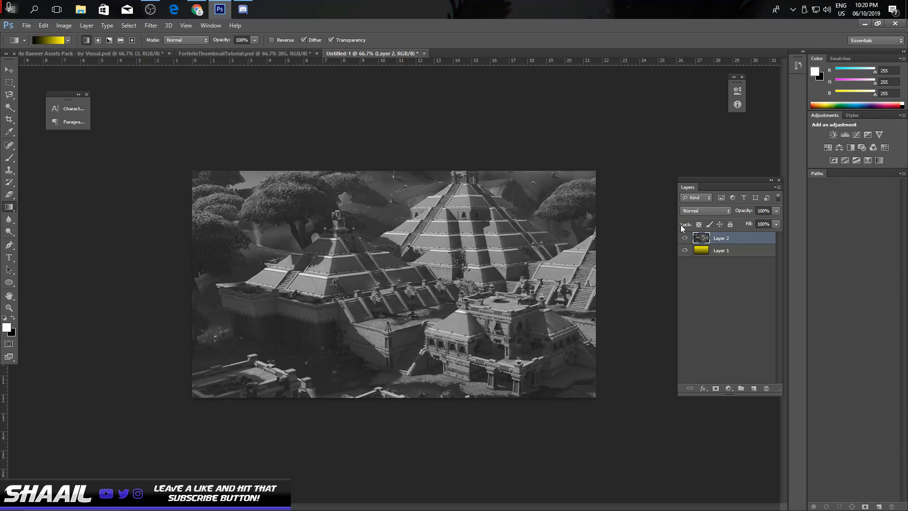
left_click(723, 209)
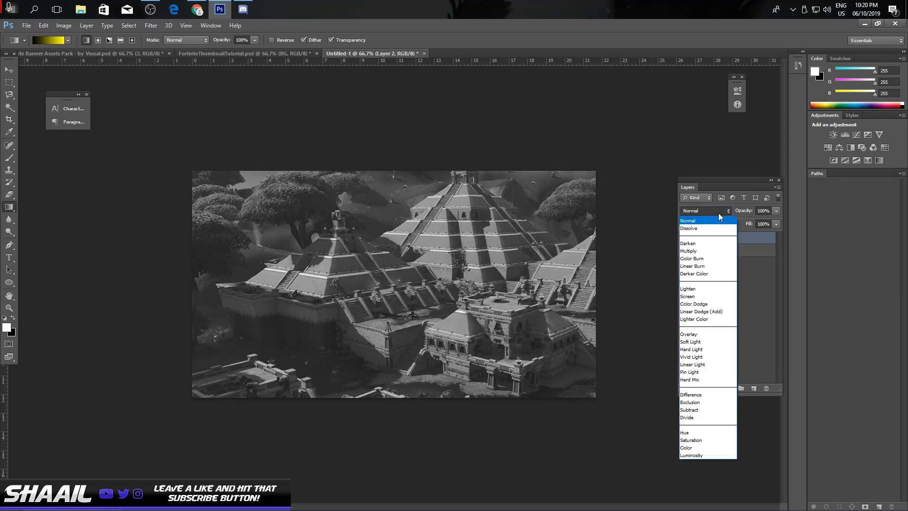
left_click(698, 342)
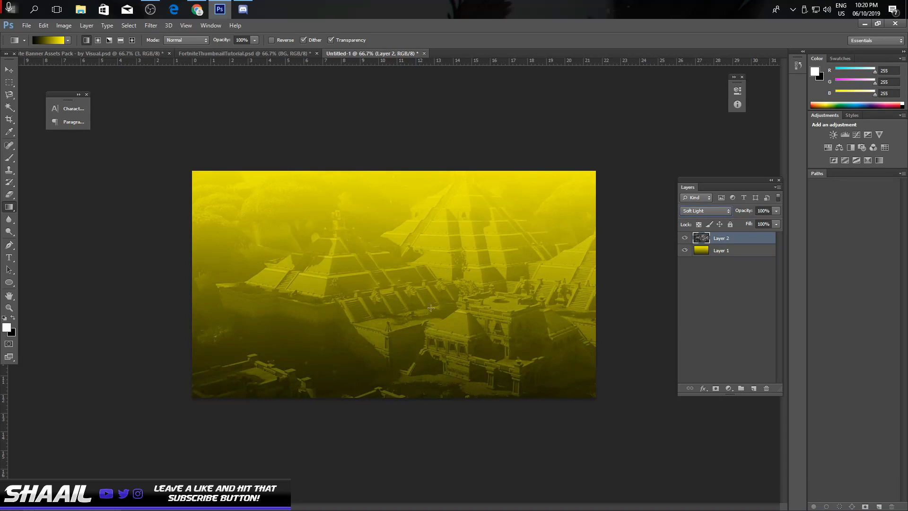
Redraw the black-to-yellow linear gradient on Layer 1 from below the canvas to above it, trying several lengths
left_click(721, 250)
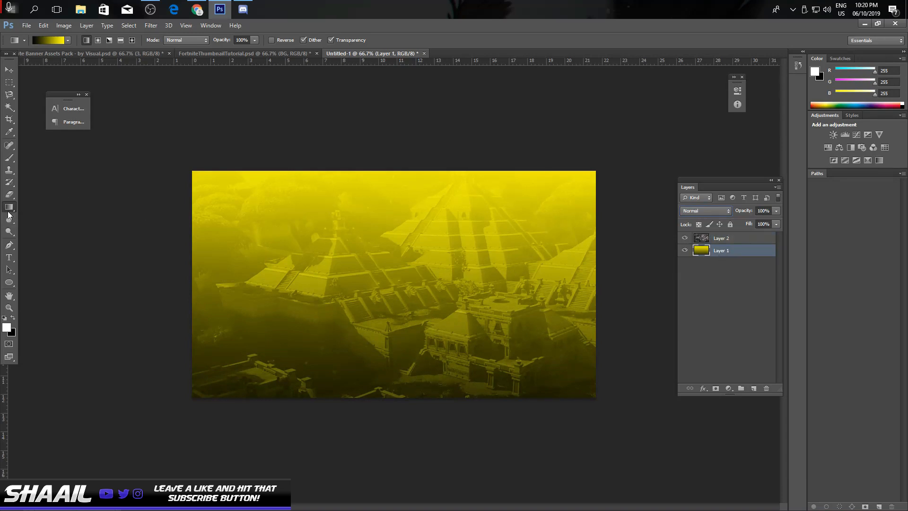
left_click_drag(383, 450, 367, 164)
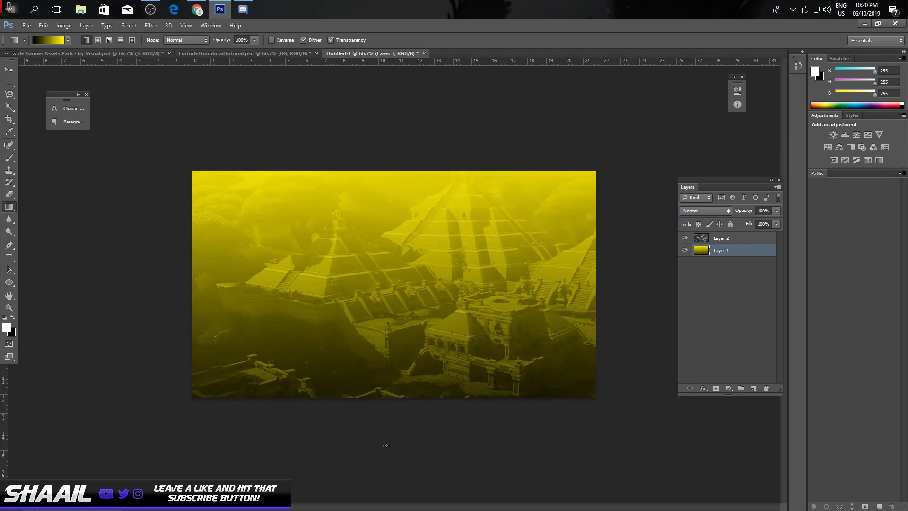
left_click_drag(384, 460, 382, 190)
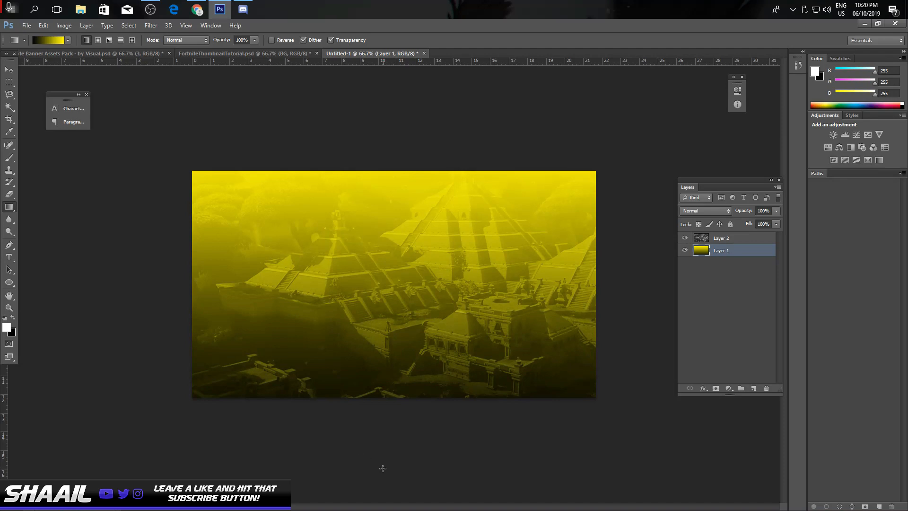
left_click_drag(384, 468, 379, 142)
left_click_drag(390, 475, 382, 142)
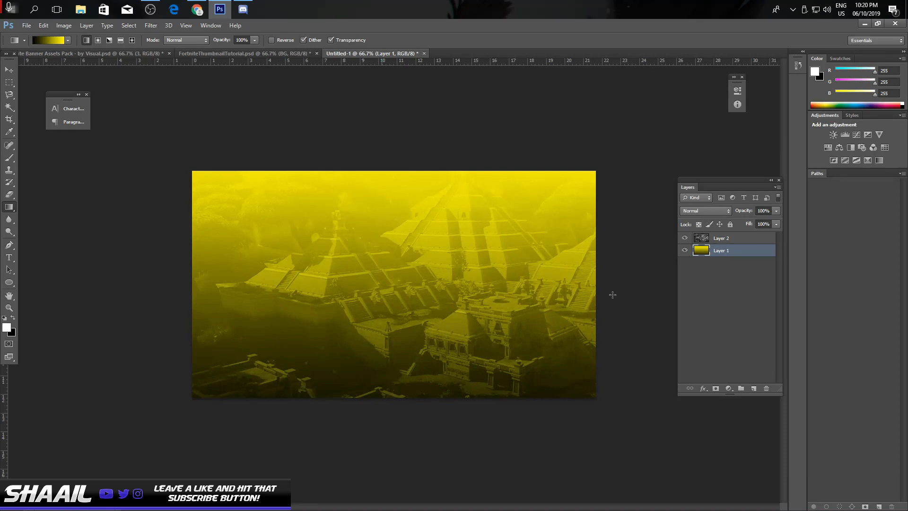
Select Layer 2 in Untitled-1, and hide and collapse the Wallpapers group in the Fortnite Banner Assets Pack document
left_click(731, 239)
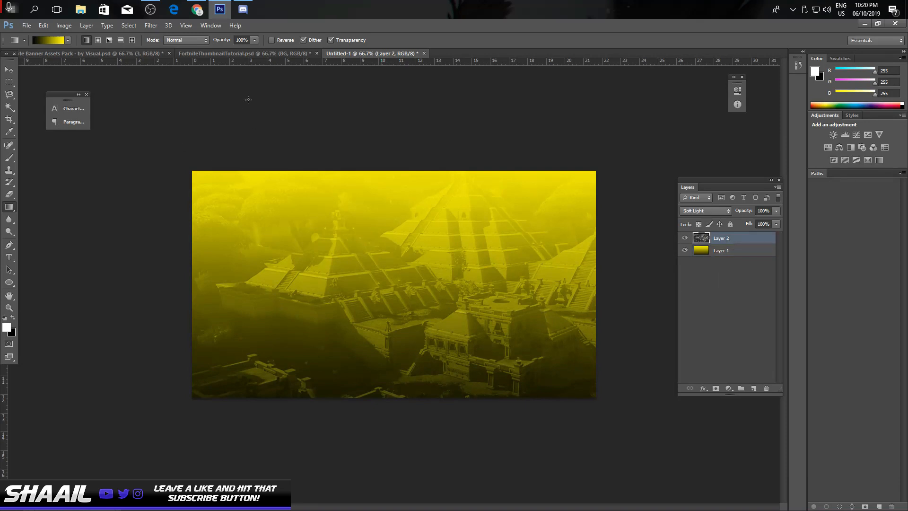
left_click(135, 51)
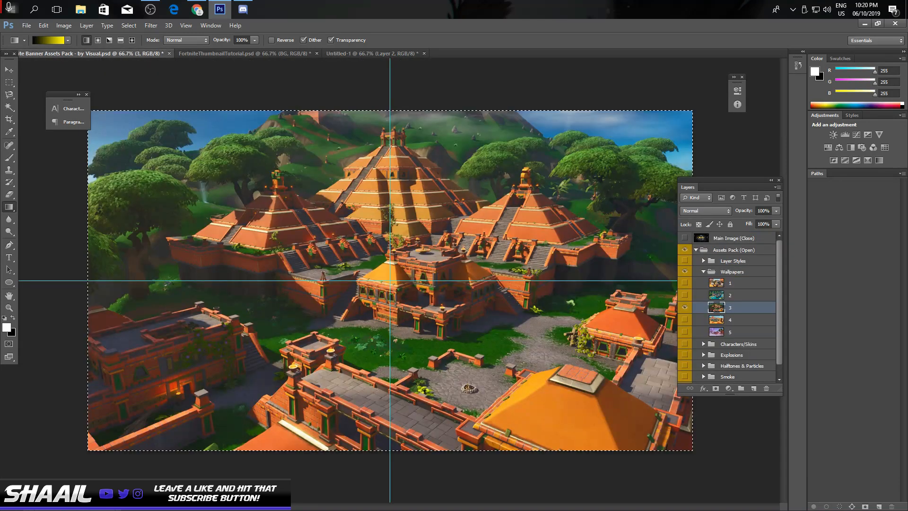
left_click(684, 271)
left_click(703, 272)
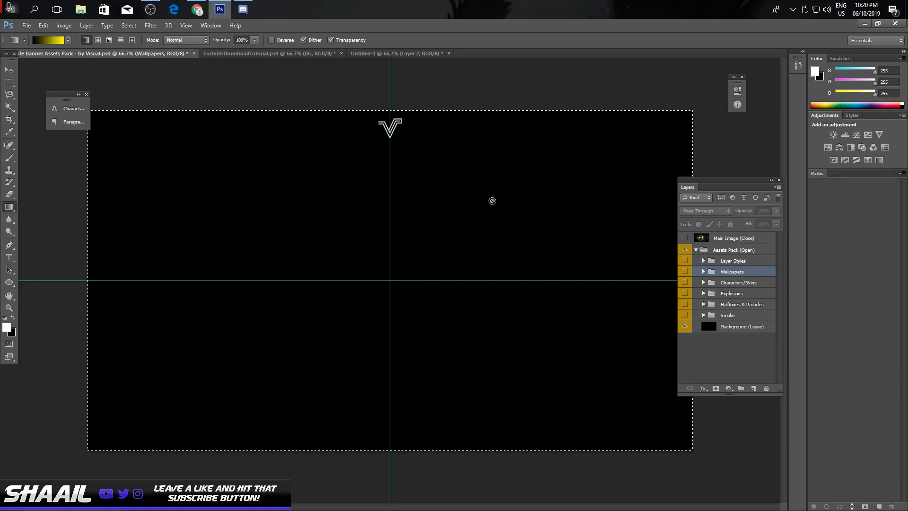
Show character 1 in the Characters/Skins group, check the finished thumbnail, and copy the character into Untitled-1 above the wallpaper
left_click(712, 282)
left_click(704, 282)
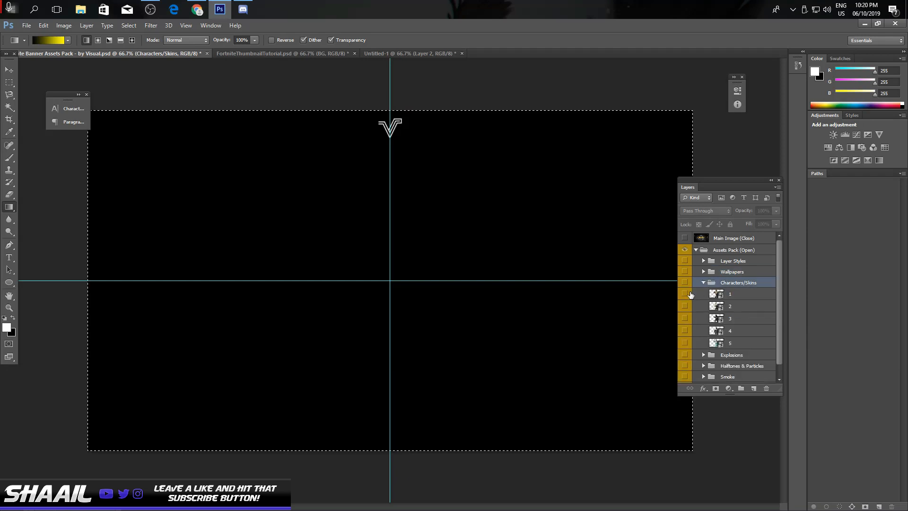
left_click(690, 294)
left_click(730, 296)
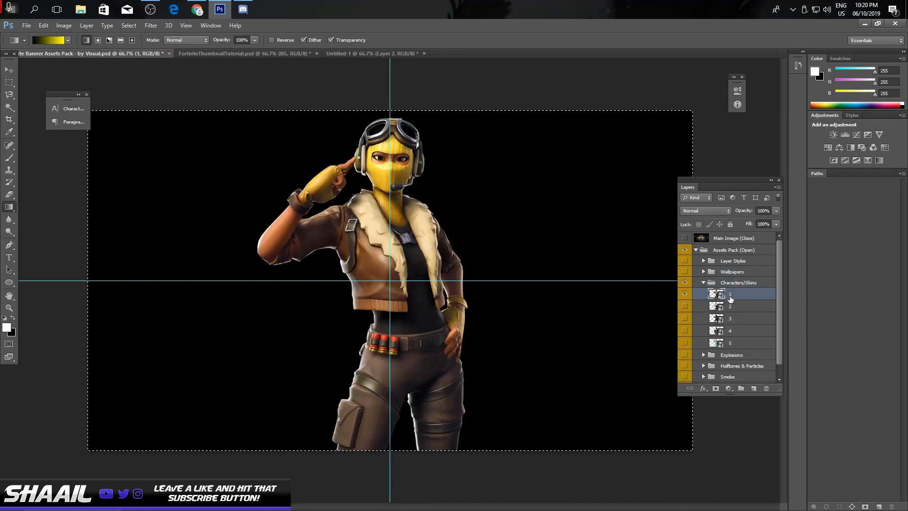
left_click(268, 53)
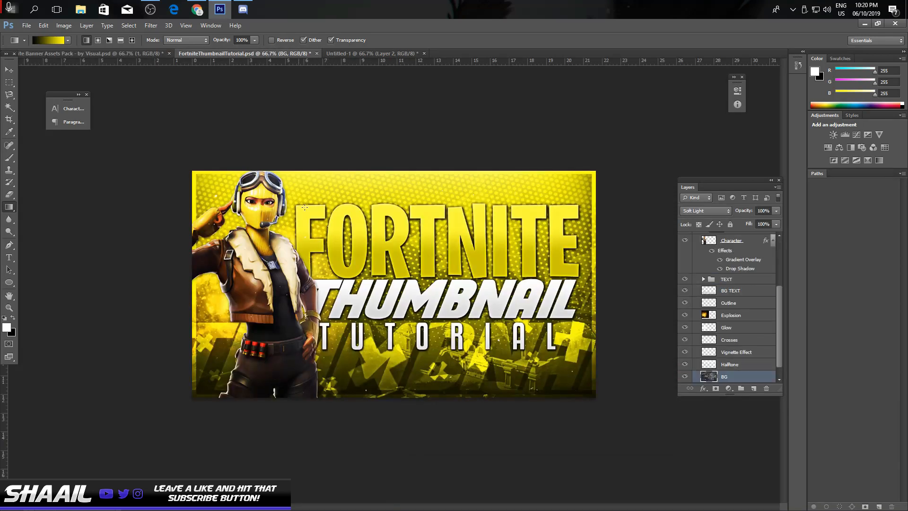
left_click(375, 53)
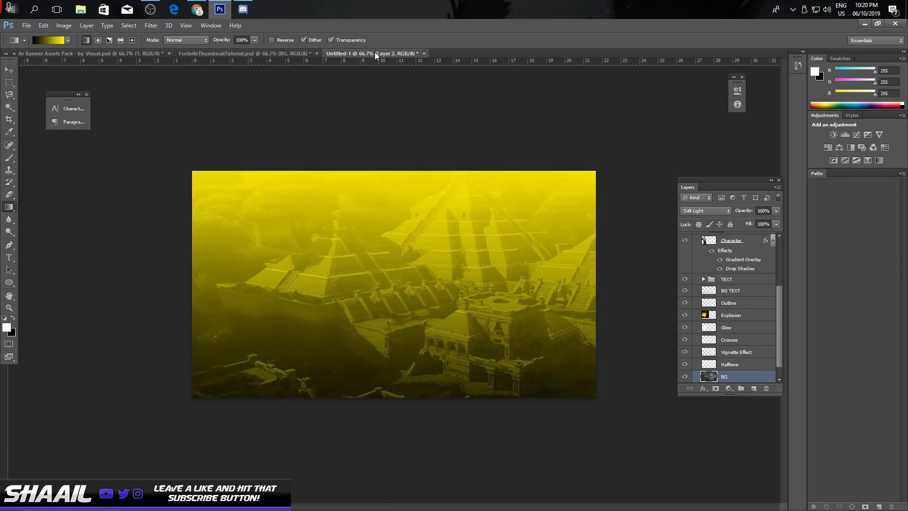
key("ctrl+v")
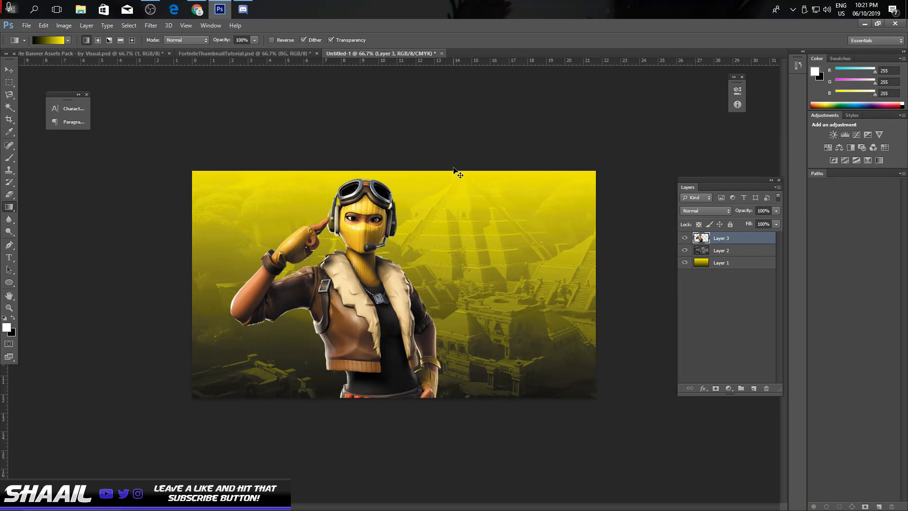
Scale the character down and place it along the canvas's left side with its goggles touching the top edge
key("ctrl+t")
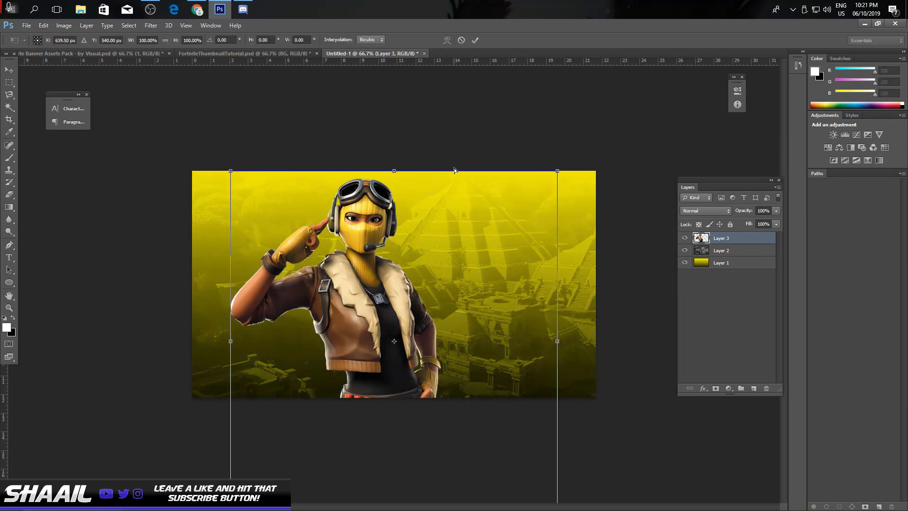
left_click_drag(558, 172, 478, 204)
left_click_drag(426, 282, 346, 226)
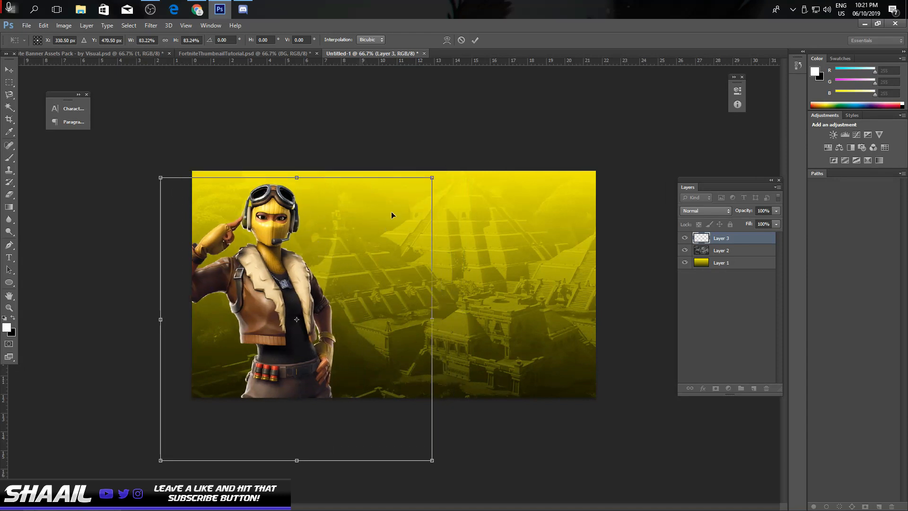
mouse_move(432, 176)
left_mouse_down()
mouse_move(455, 161)
mouse_move(440, 176)
left_mouse_up()
left_click_drag(373, 211, 368, 203)
mouse_move(431, 164)
left_mouse_down()
mouse_move(442, 160)
mouse_move(431, 177)
left_mouse_up()
key("Return")
key("g")
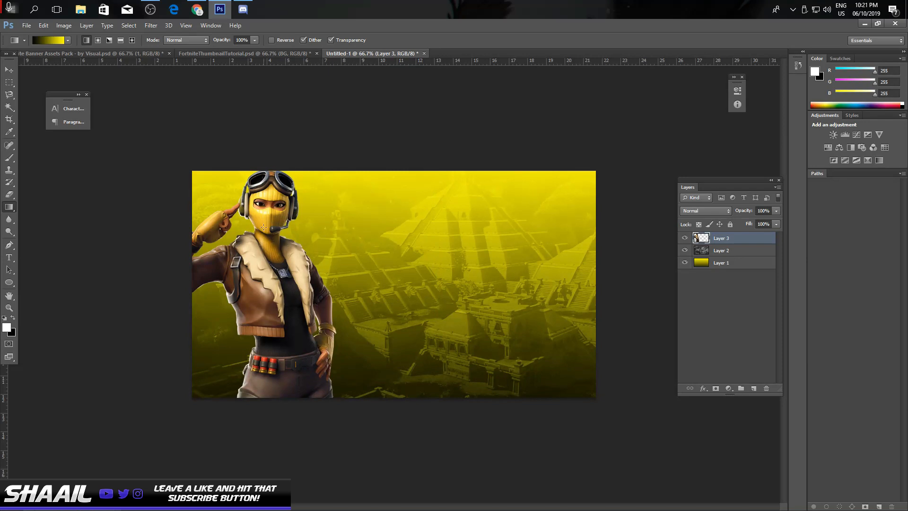
key("v")
left_click_drag(283, 225, 285, 224)
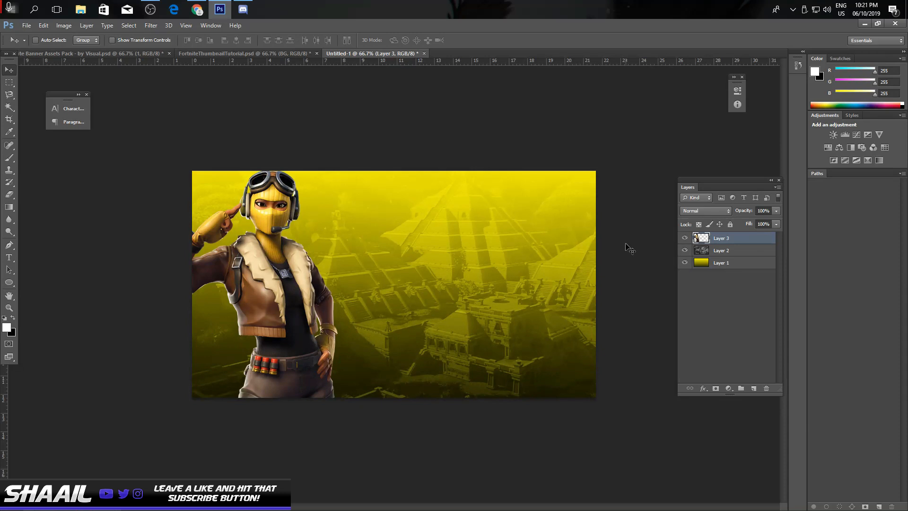
Add a new empty layer and place it directly below the character layer
left_click(753, 388)
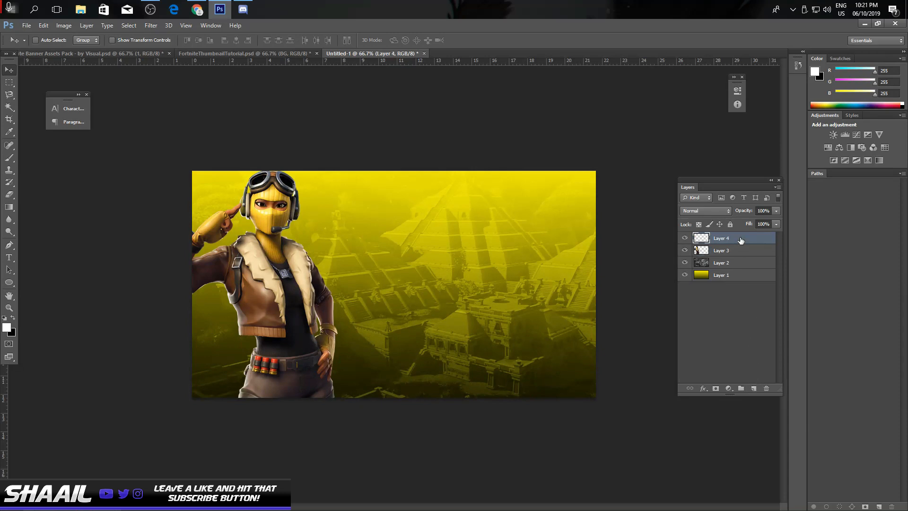
left_click_drag(740, 240, 743, 260)
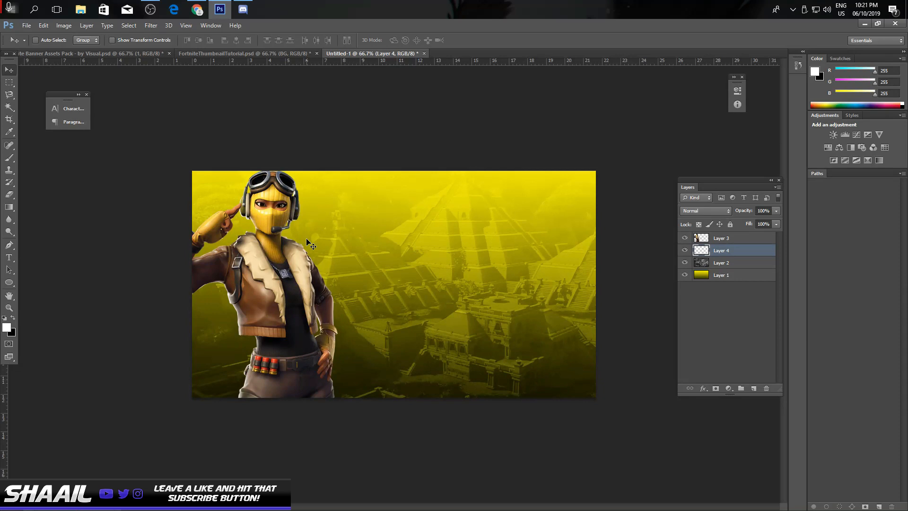
Add the text FORTNITE in the Burbank Big Condensed font on the empty layer behind the character
left_click(9, 257)
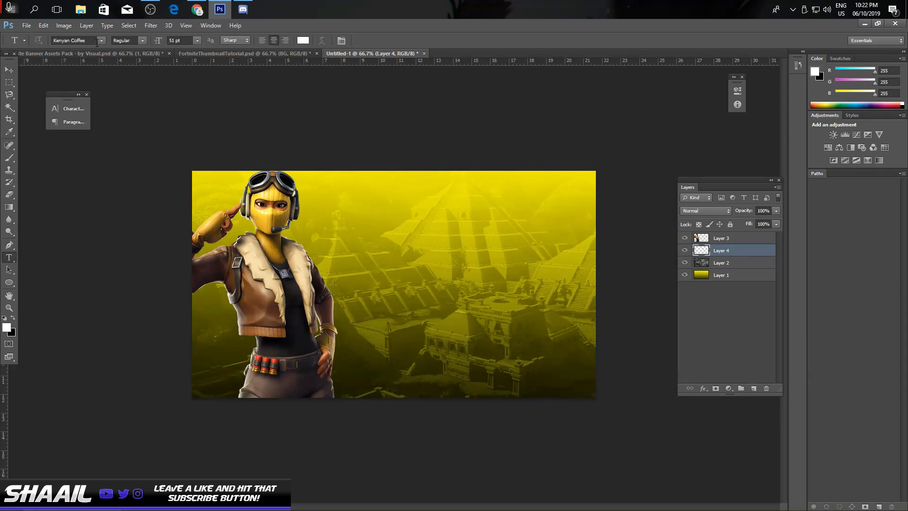
left_click(101, 40)
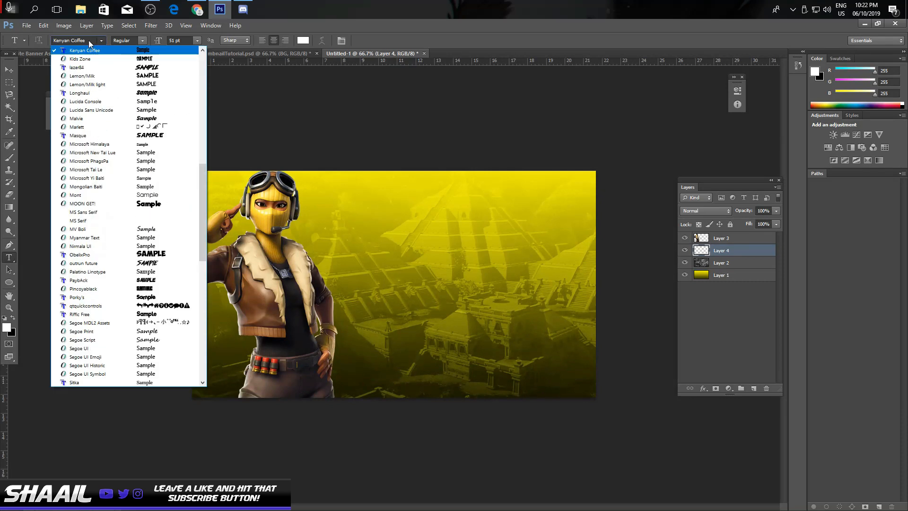
left_click(89, 41)
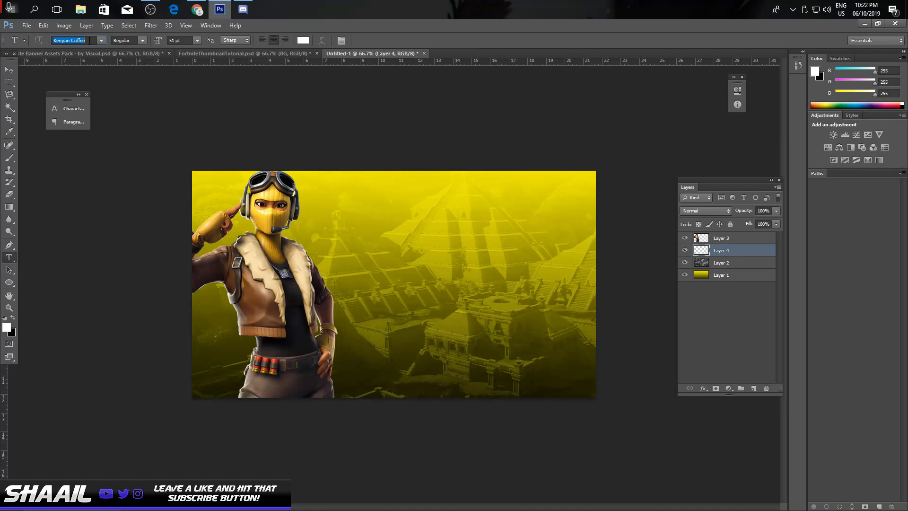
type("Nirmala UI")
key("ctrl+a")
type("Bur")
key("Return")
left_click(327, 247)
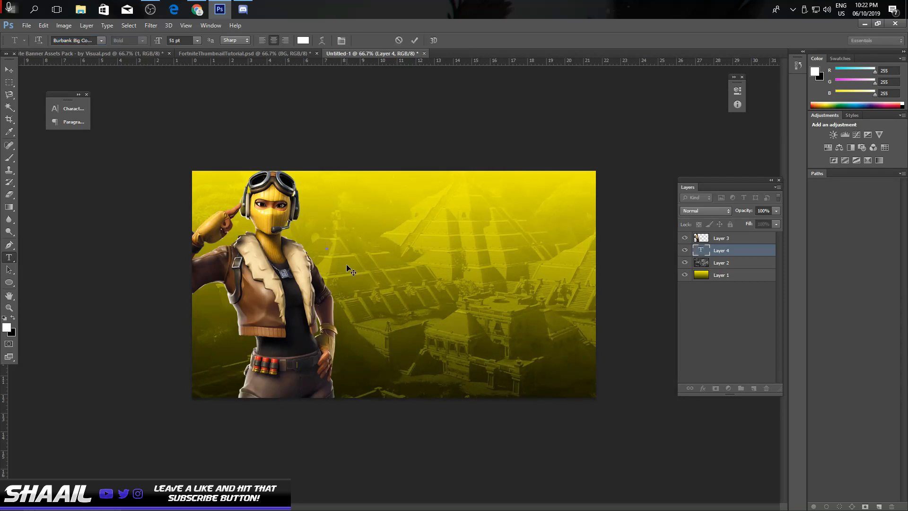
type("FORTNITE")
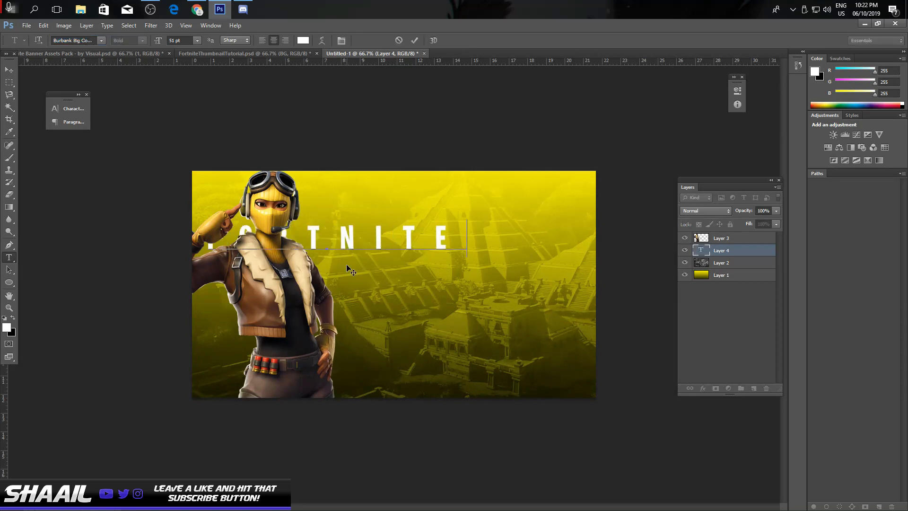
Set the FORTNITE text's tracking to 0 and move the word beside the character, over the wallpaper
key("ctrl+a")
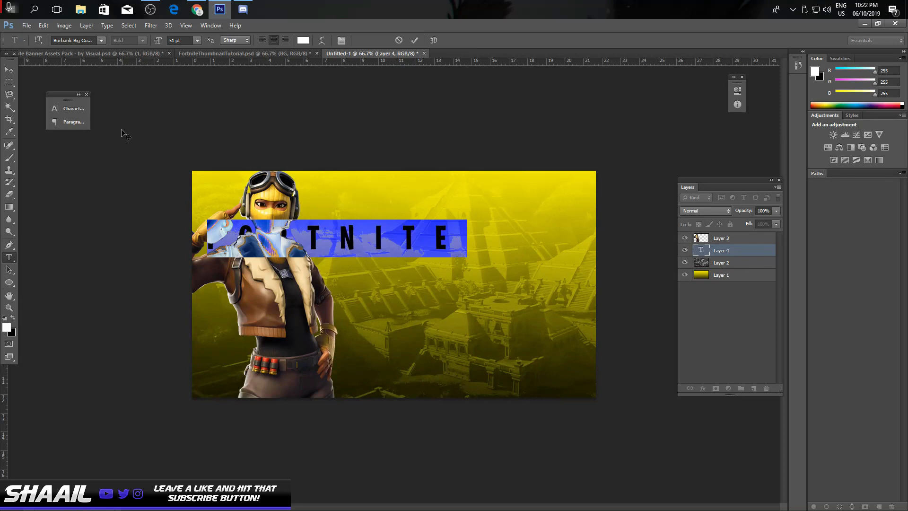
left_click(71, 109)
left_click(183, 138)
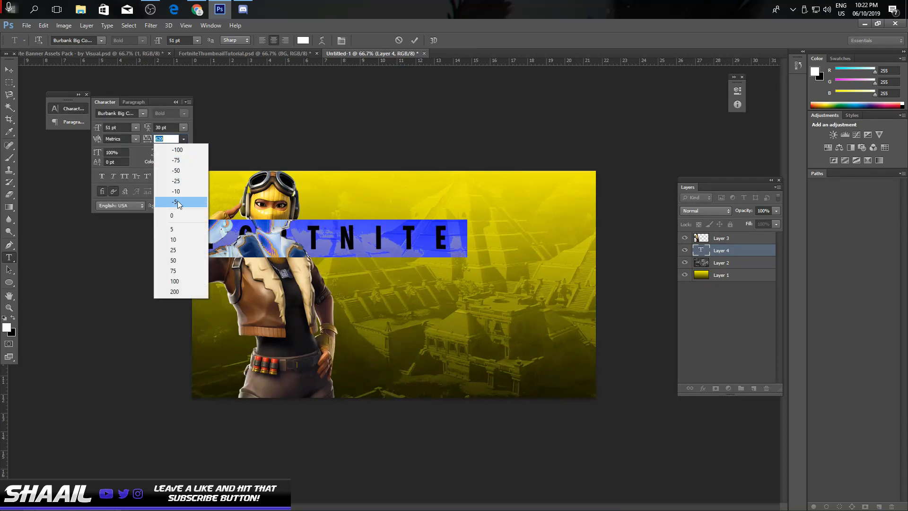
left_click(174, 215)
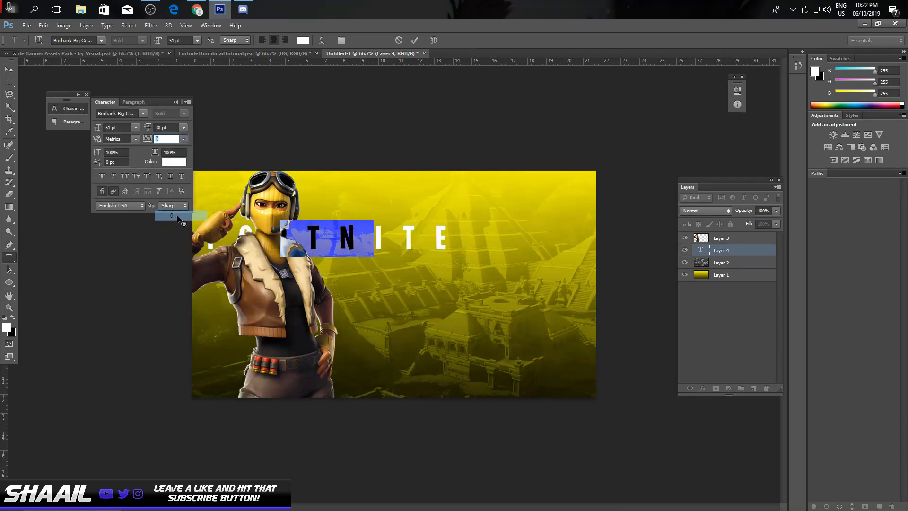
left_click(176, 102)
left_click_drag(279, 146, 340, 159)
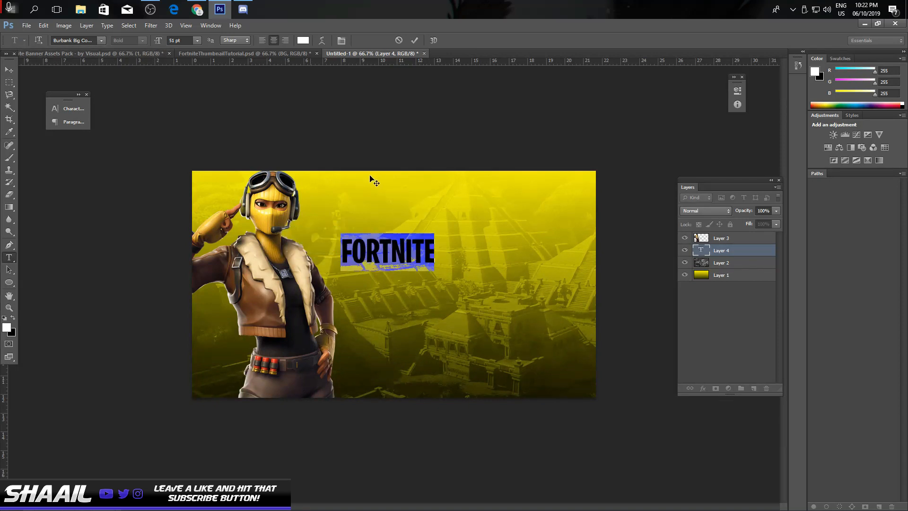
Increase the FORTNITE text's font size to 86 pt and commit the text
left_click(178, 40)
key("Up")
key("Up")
key("Up")
key("Up")
key("Up")
key("Up")
key("Up")
key("Up")
key("Up")
key("Up")
key("Up")
key("Up")
key("Up")
key("Up")
key("Up")
key("Up")
key("Up")
key("Up")
key("Up")
key("Up")
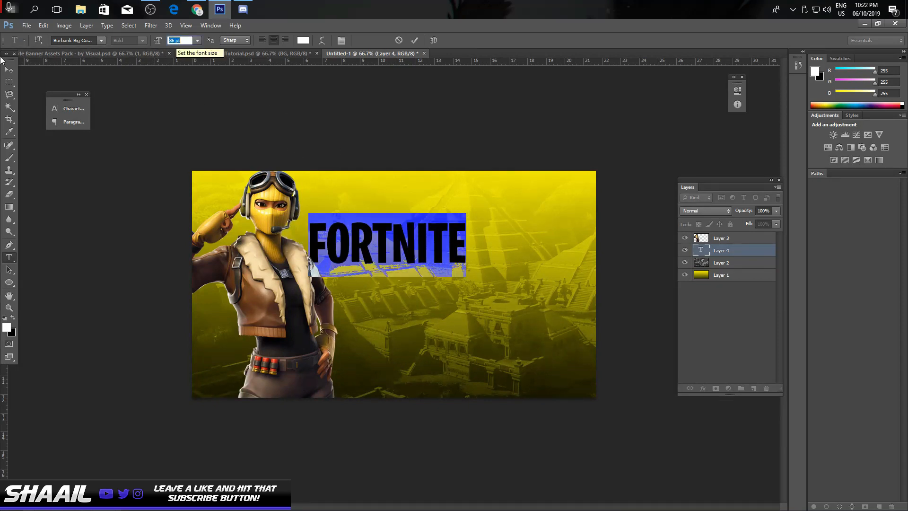
left_click(9, 70)
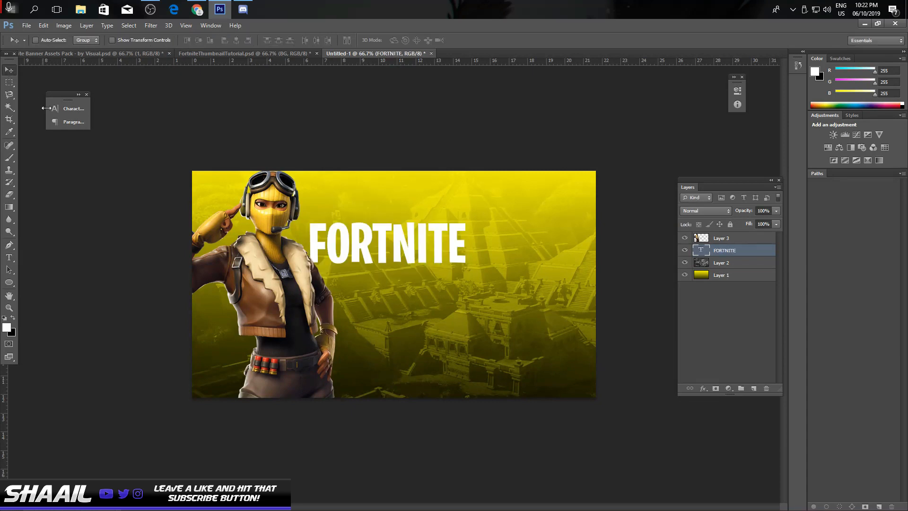
Scale FORTNITE up to about 183% across the canvas's upper right, and shift the character slightly left
key("ctrl+t")
left_click_drag(474, 210, 582, 171)
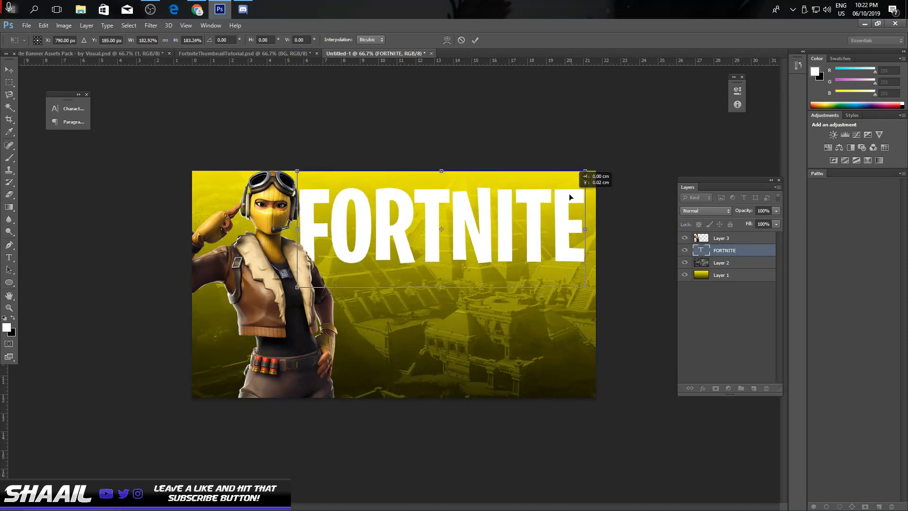
key("Return")
left_click(720, 239)
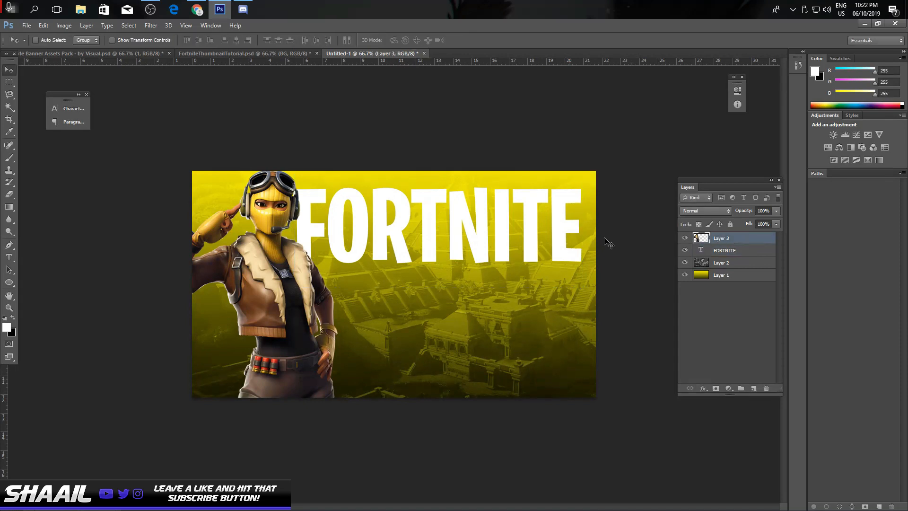
left_click_drag(243, 225, 245, 223)
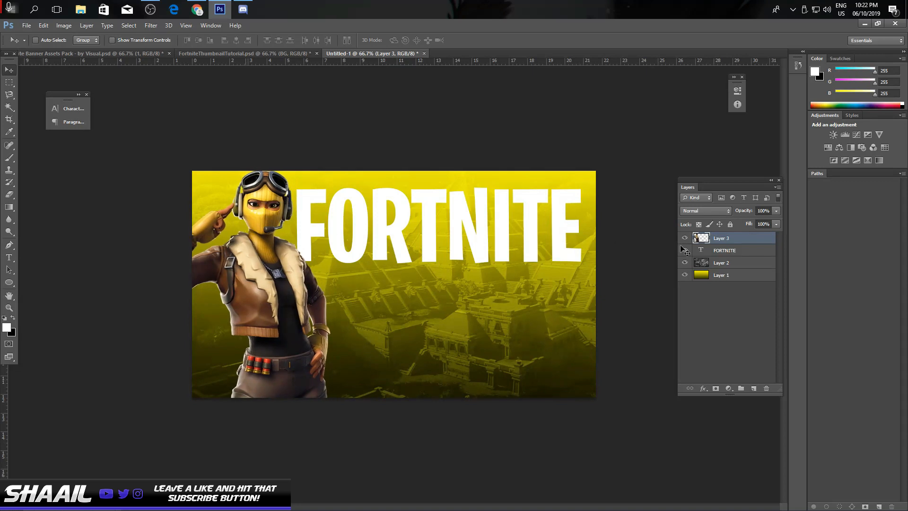
Enlarge the FORTNITE text to about 104% and nudge it so its first letter tucks behind the character
left_click(508, 237, "ctrl")
key("ctrl+t")
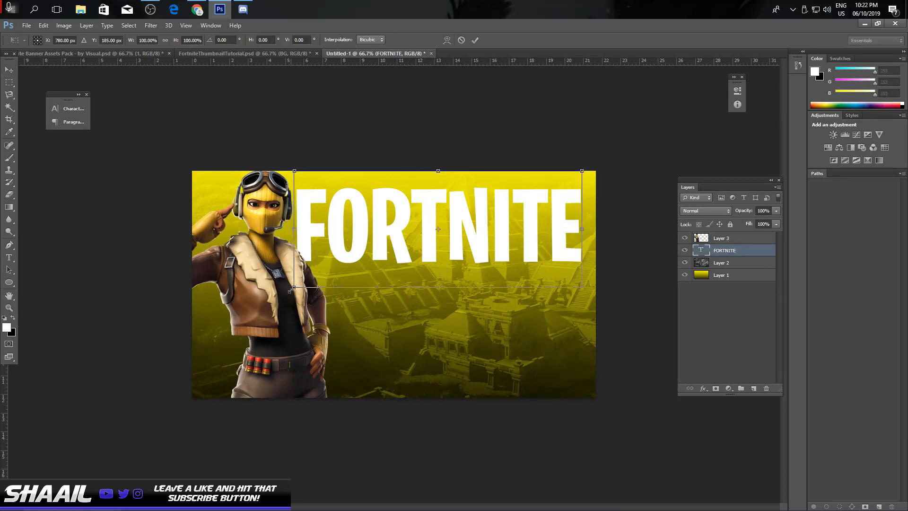
left_click_drag(288, 289, 285, 293)
left_click_drag(344, 260, 346, 261)
left_click_drag(588, 172, 593, 169)
left_click_drag(547, 200, 547, 198)
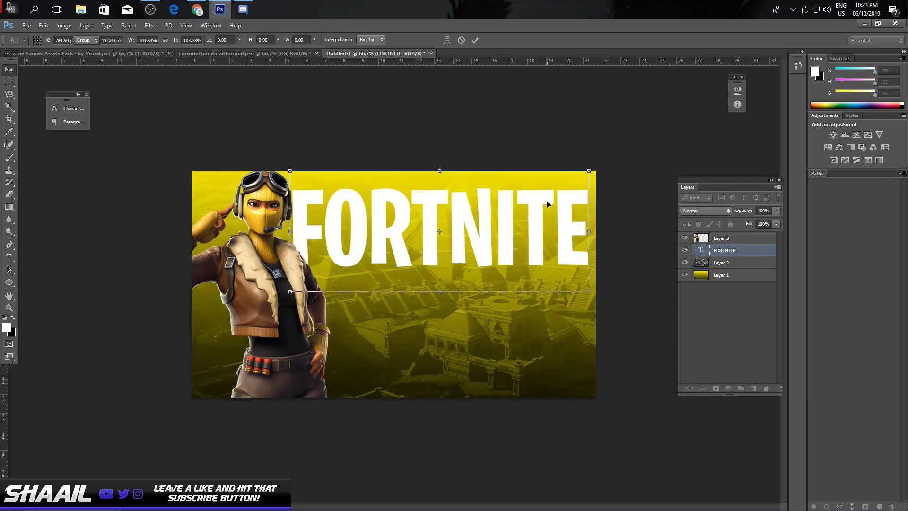
key("Return")
left_click_drag(490, 239, 487, 240)
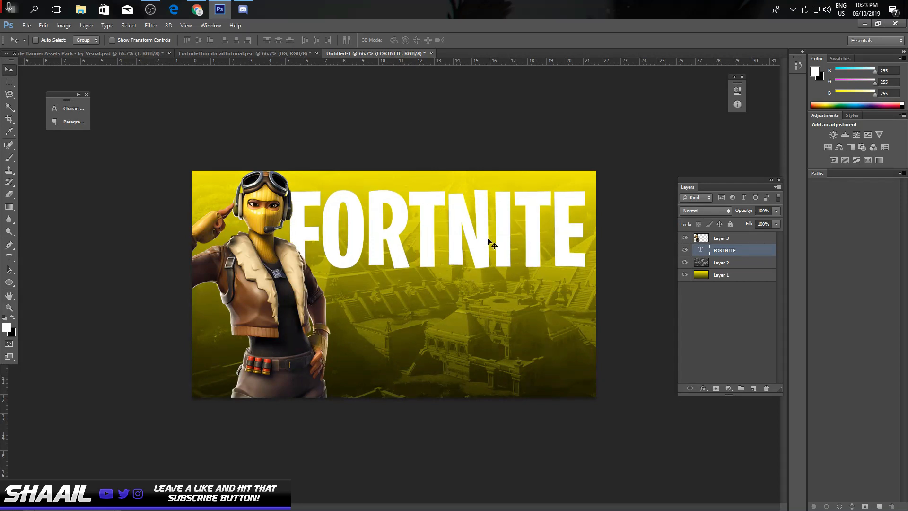
Compare with the finished thumbnail in FortniteThumbnailTutorial.psd, and scale FORTNITE down slightly and place it lower in Untitled-1 to match
left_click(226, 53)
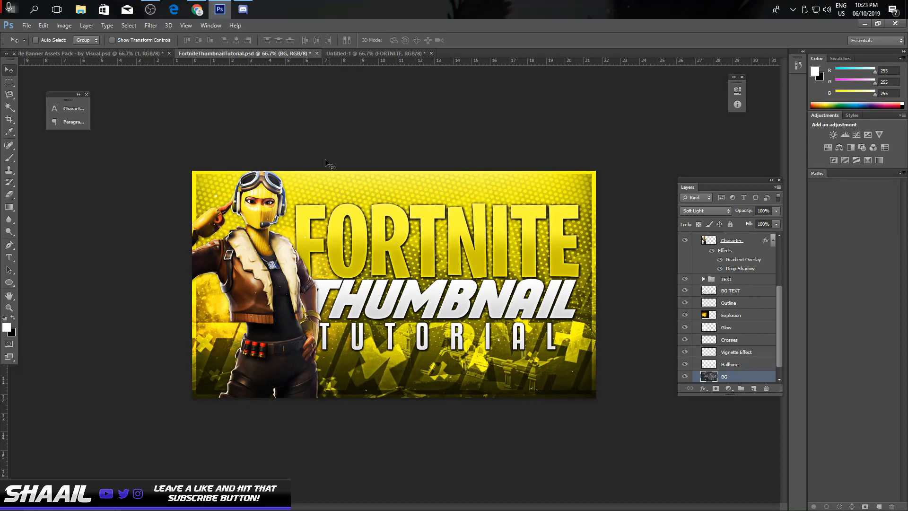
left_click(339, 53)
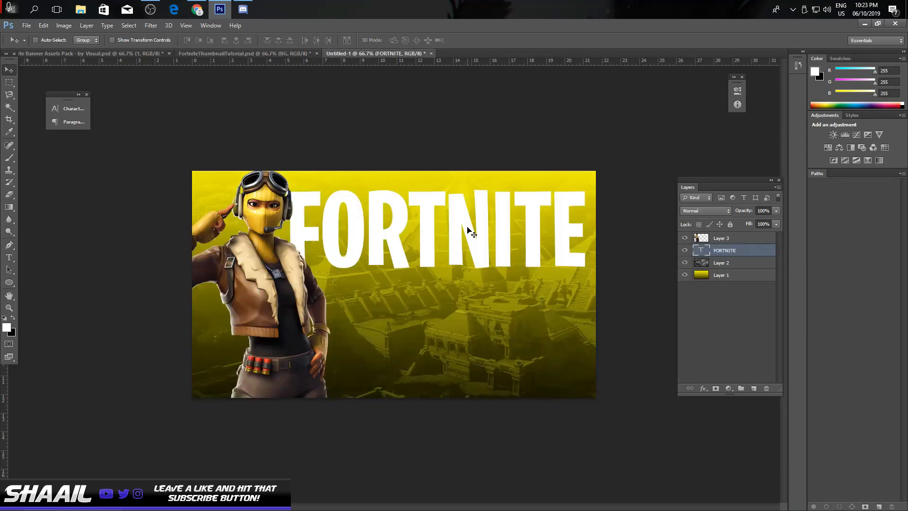
left_click(228, 51)
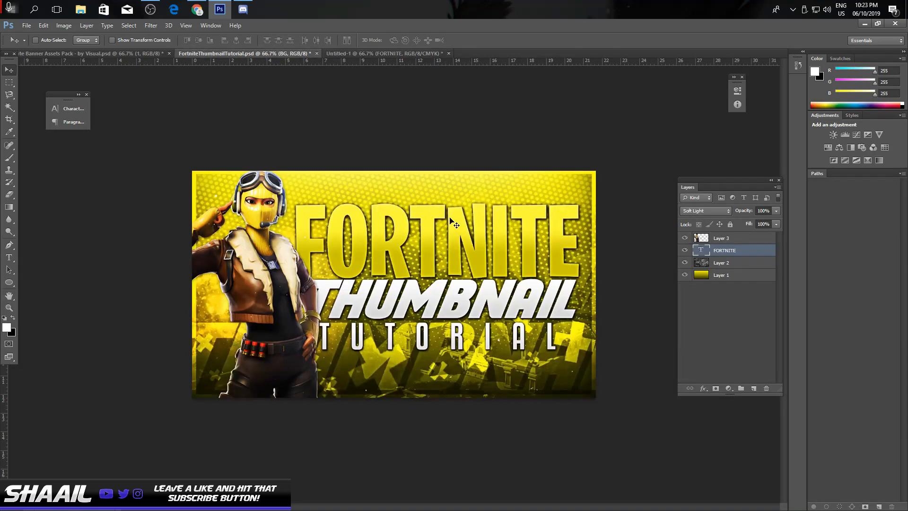
left_click(387, 54)
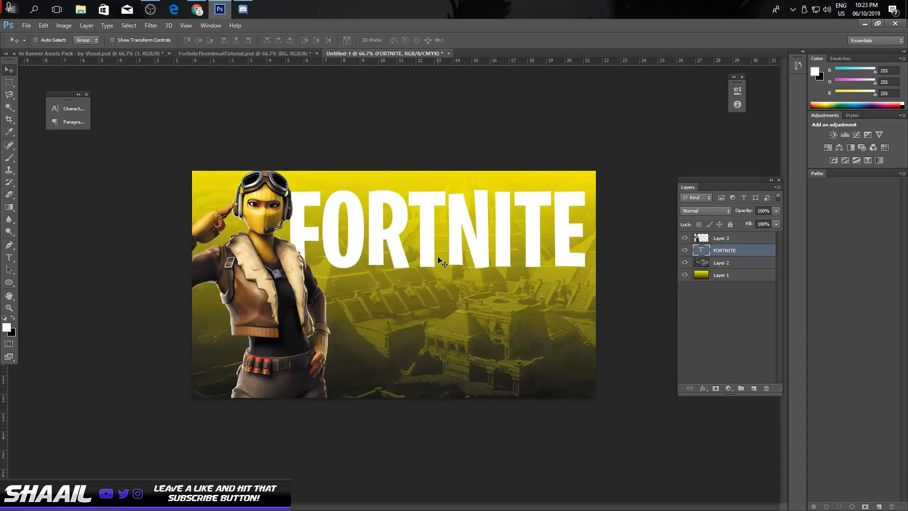
key("ctrl+t")
left_click_drag(586, 172, 562, 207)
key("Return")
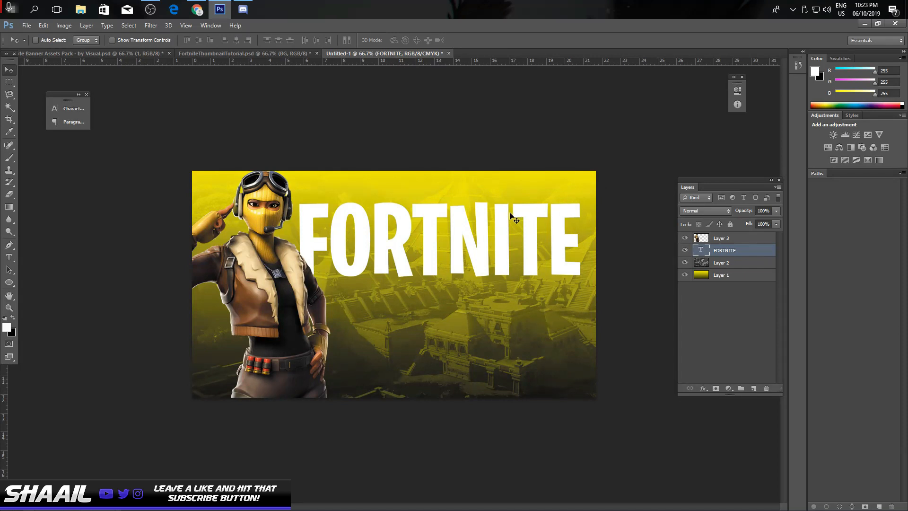
Add the text THUMBNAIL below FORTNITE and set its font to Longhaul
left_click(9, 257)
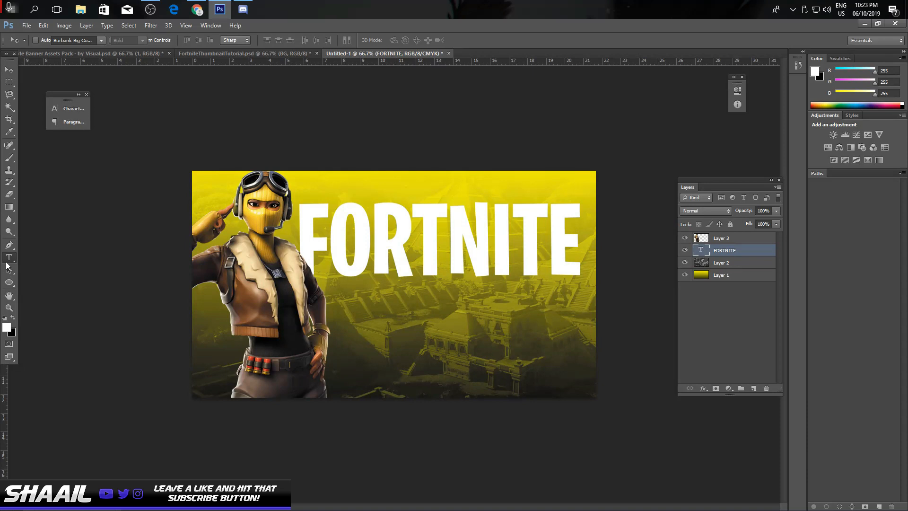
left_click(382, 316)
type("THU")
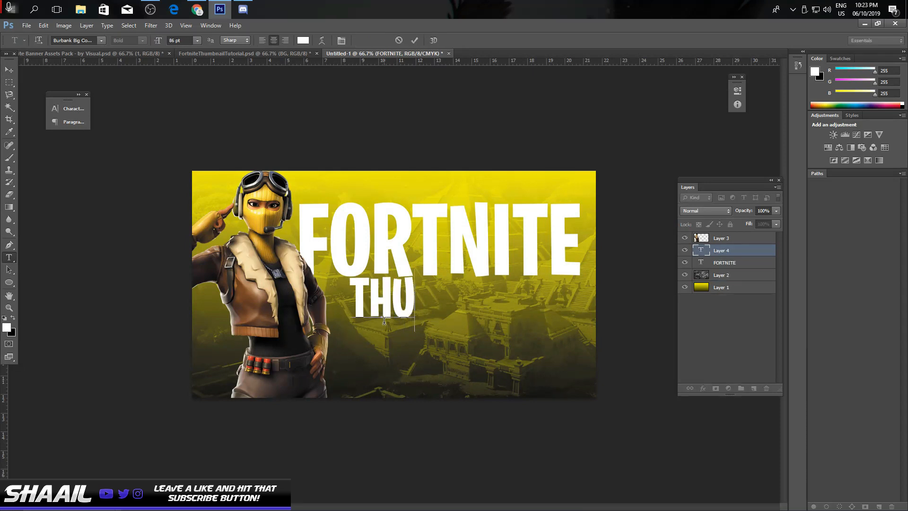
type("MBNAIL")
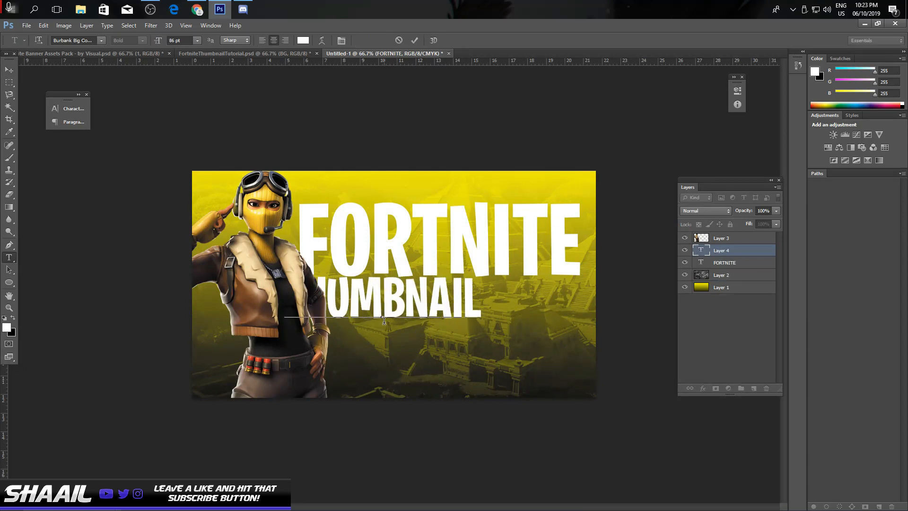
key("ctrl+a")
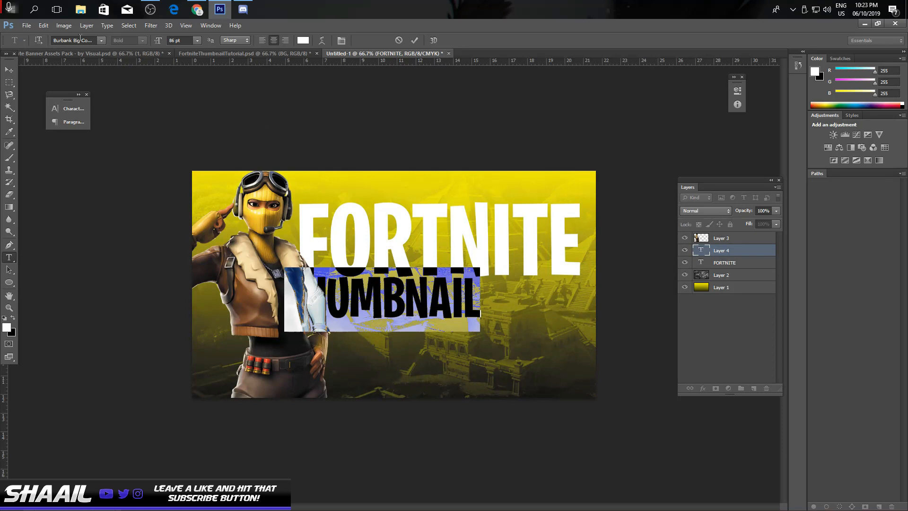
left_click(102, 42)
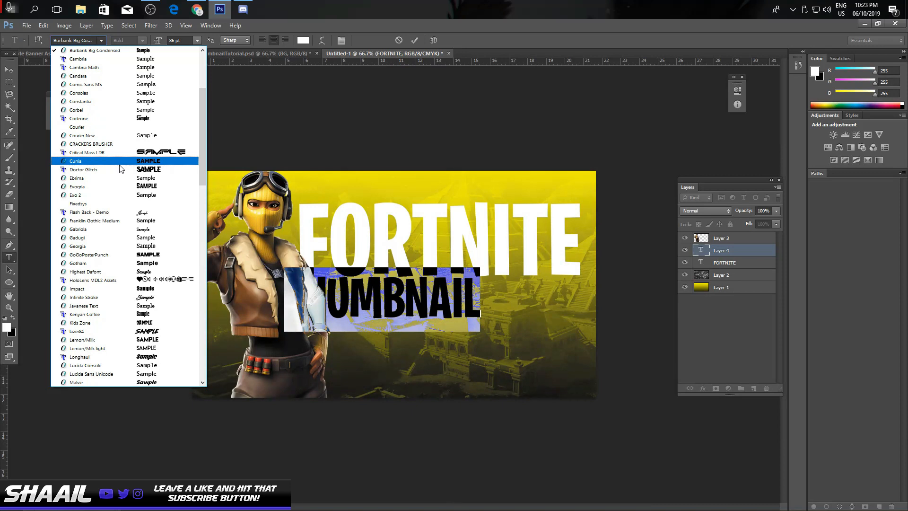
scroll(113, 246, "down", 1)
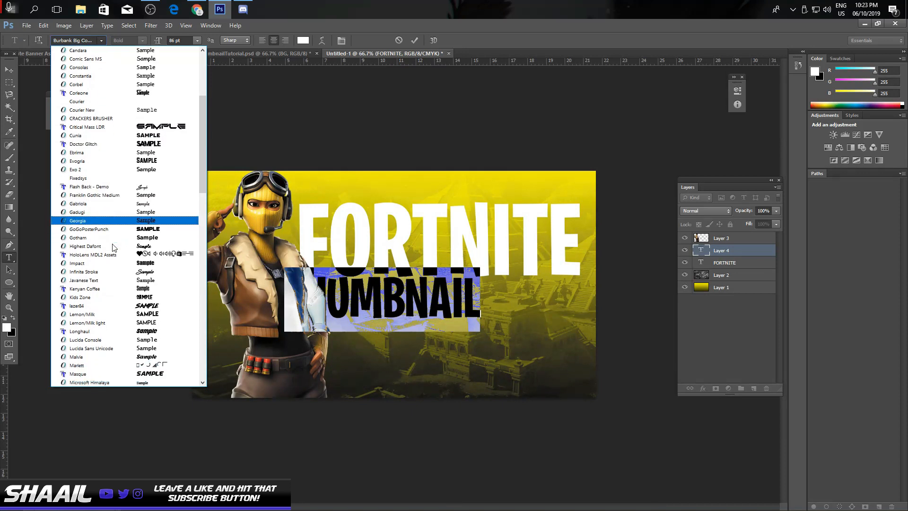
left_click(94, 331)
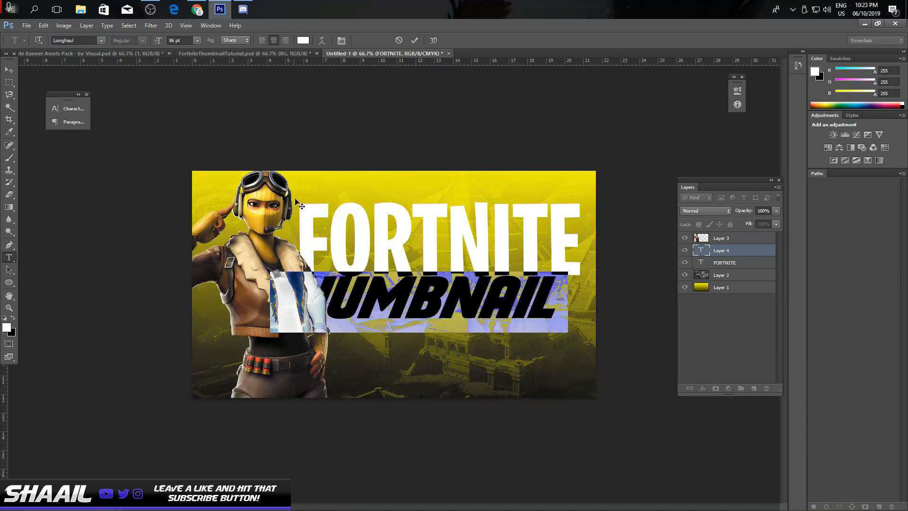
Reduce the THUMBNAIL text to 75 pt and place it directly under FORTNITE
left_click(182, 41)
scroll(182, 40, "down", 11)
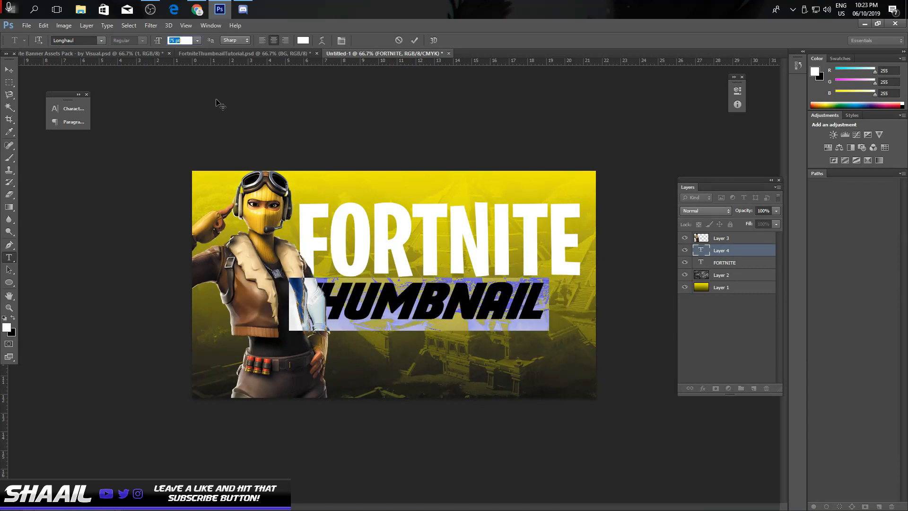
left_click_drag(219, 104, 247, 100)
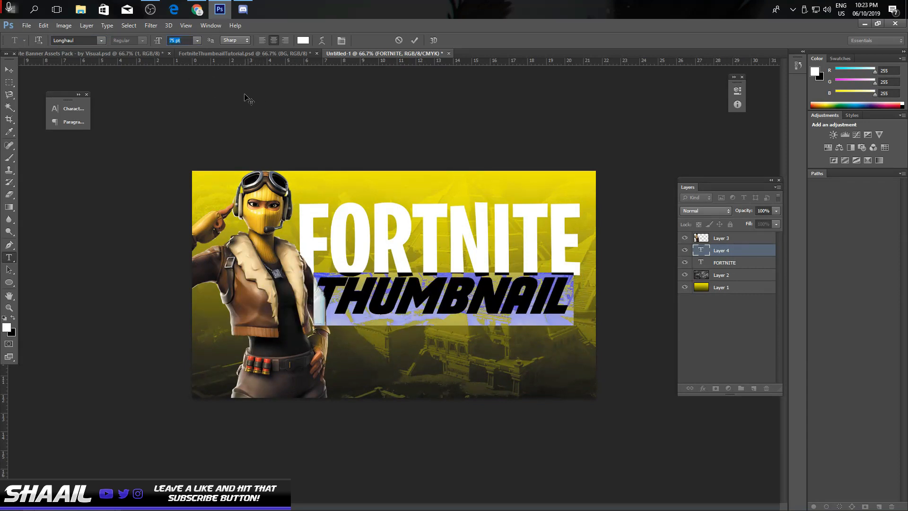
left_click(9, 69)
Scale the THUMBNAIL text to about 77 pt and align its right end just inside FORTNITE's right edge
key("ctrl+t")
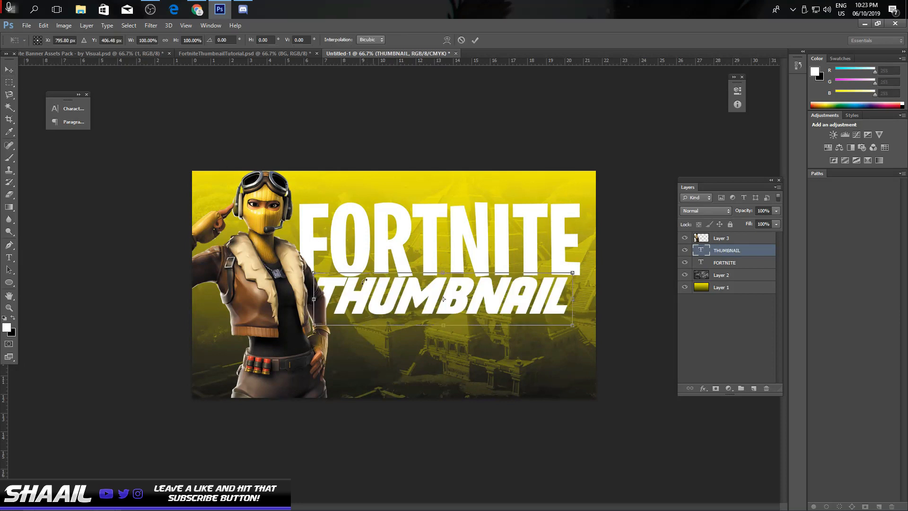
left_click_drag(578, 326, 580, 327)
left_click_drag(587, 327, 581, 326)
left_click_drag(311, 271, 359, 288)
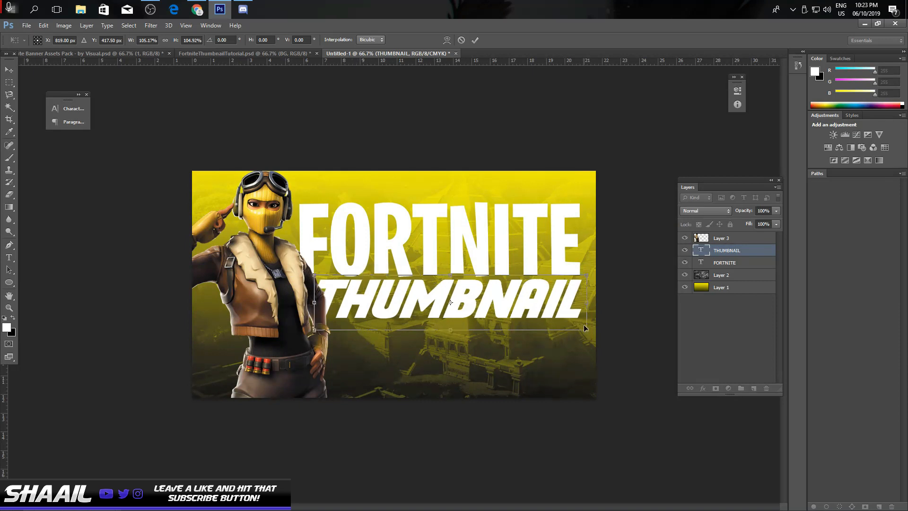
left_click_drag(585, 327, 563, 314)
key("Return")
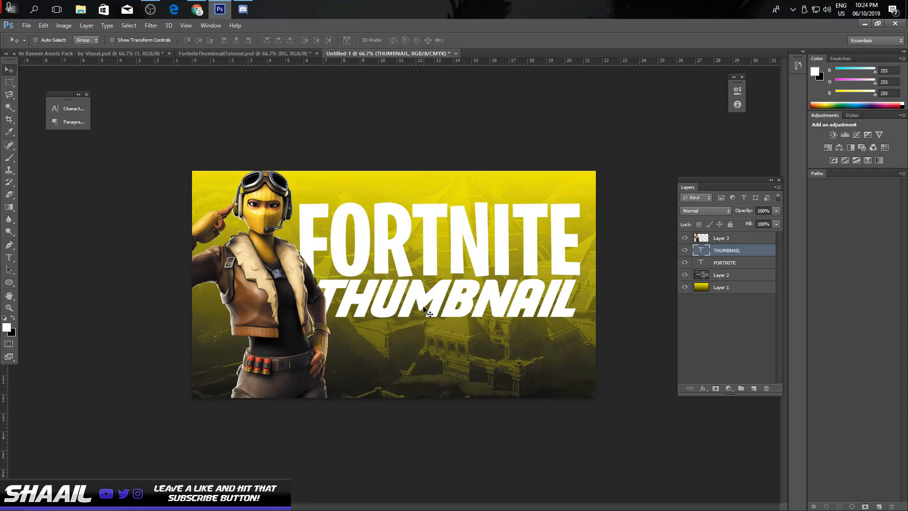
Add the text TUTORIAL below THUMBNAIL and set its font to Kenyan Coffee
left_click(15, 262)
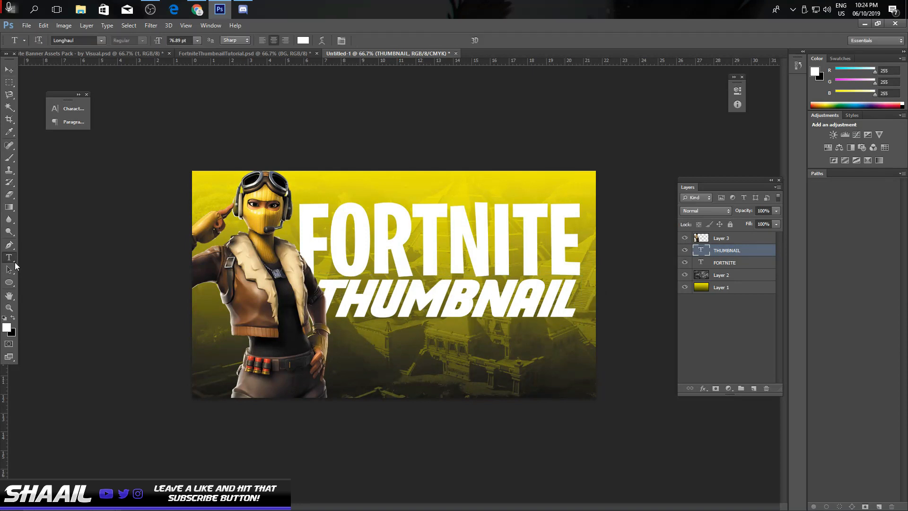
left_click(425, 368)
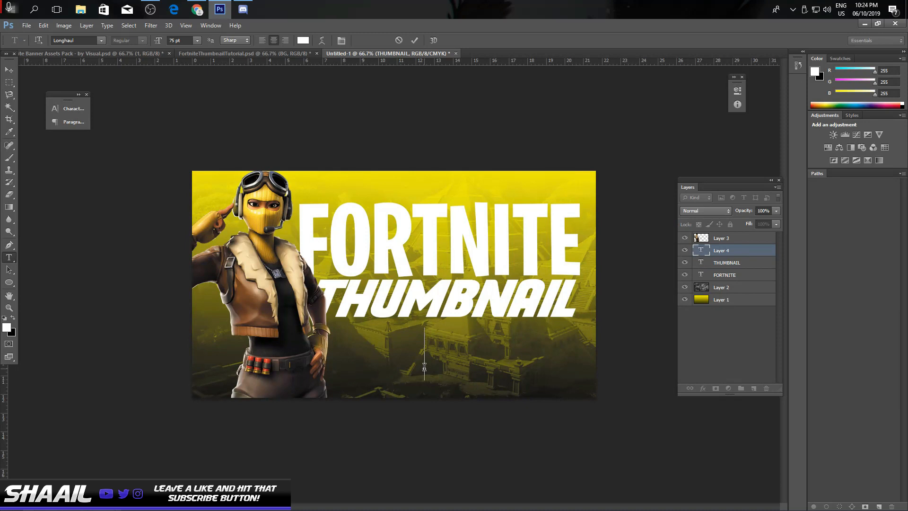
type("TUTORI")
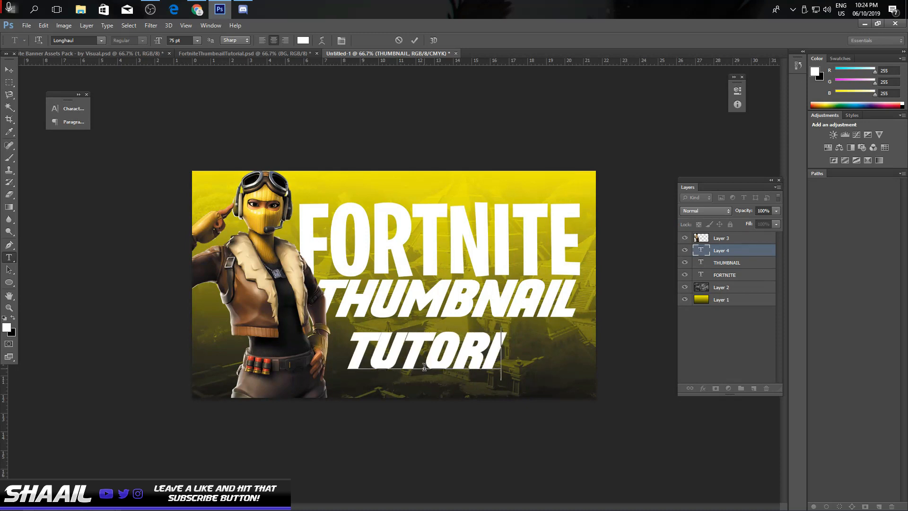
type("AL")
key("ctrl+a")
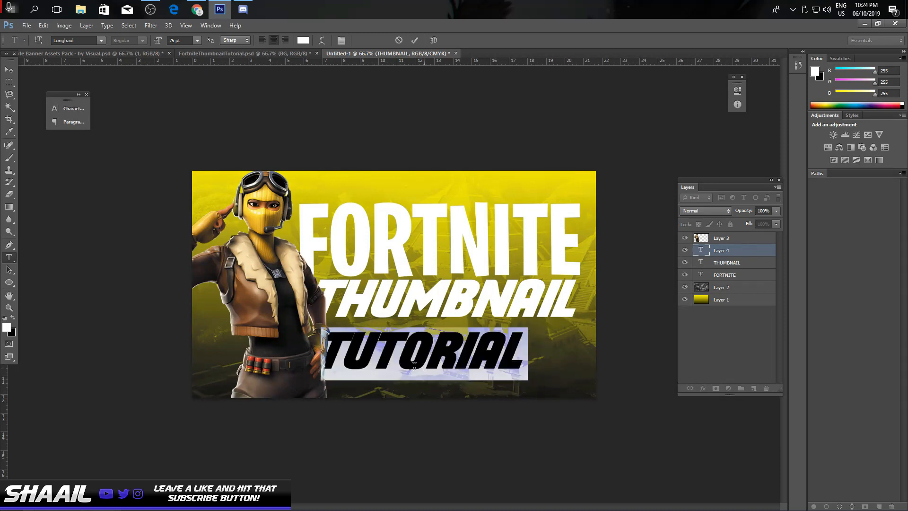
left_click(69, 40)
type("Kenyan Coffee")
key("Return")
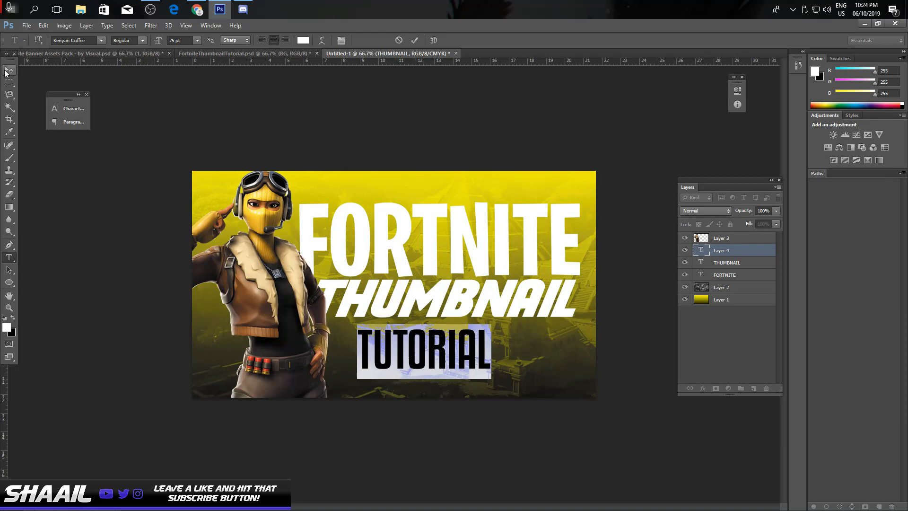
Set the letter tracking of the TUTORIAL text to 260
left_click(76, 109)
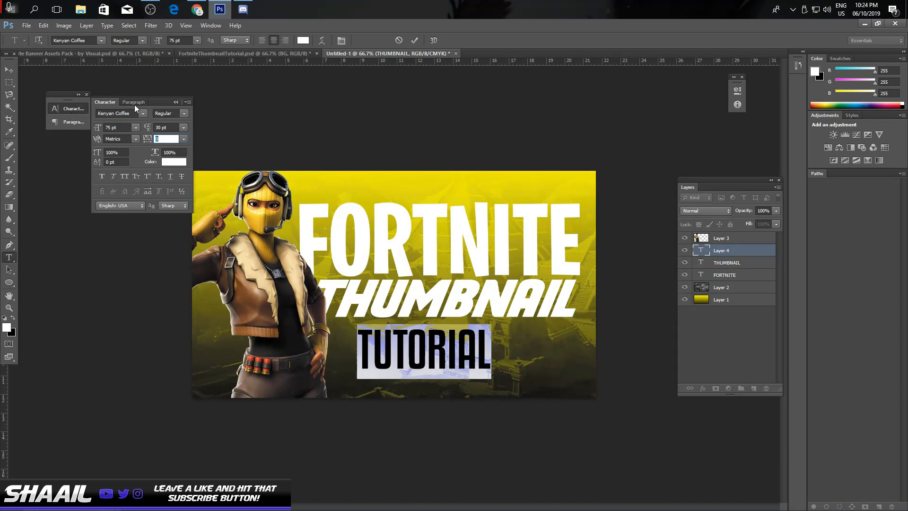
left_click(211, 25)
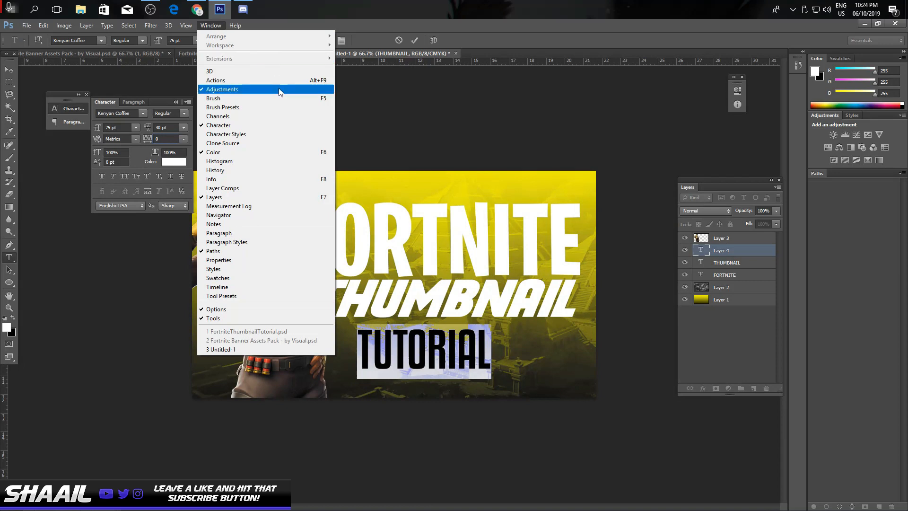
left_click(157, 101)
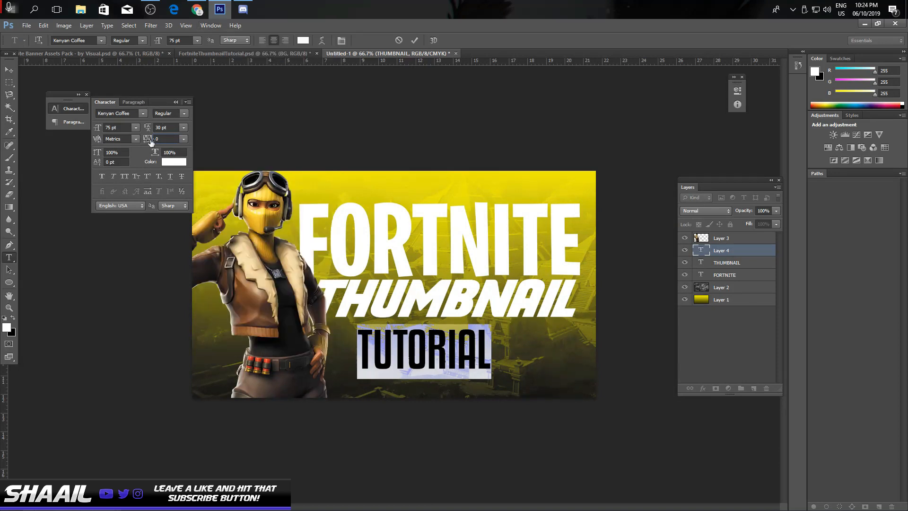
left_click(183, 139)
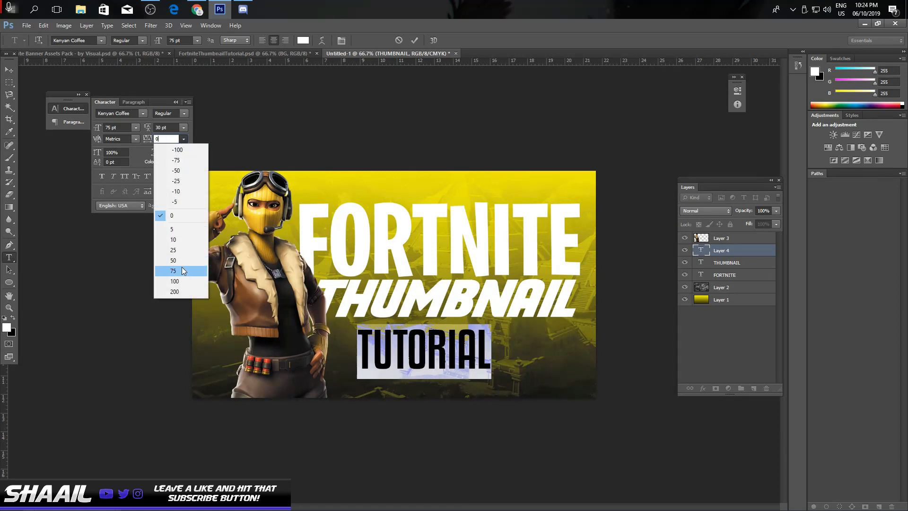
left_click(174, 292)
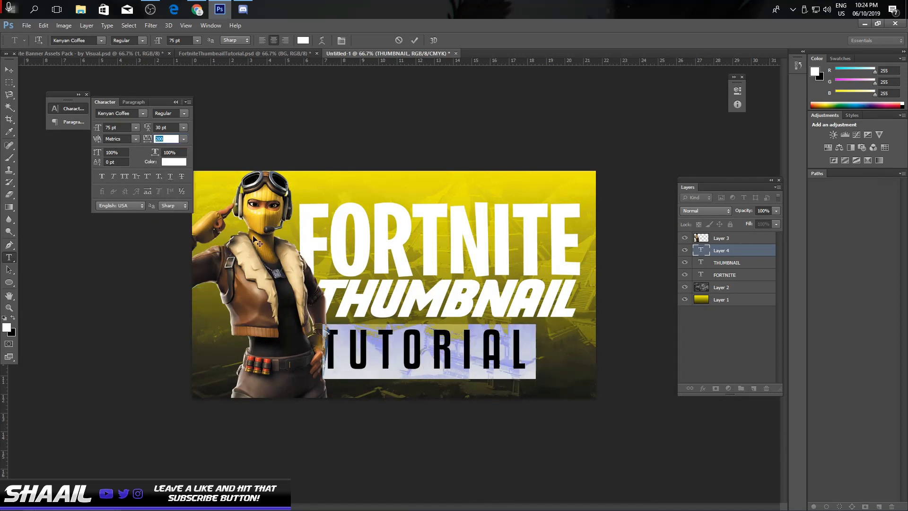
type("260")
key("Return")
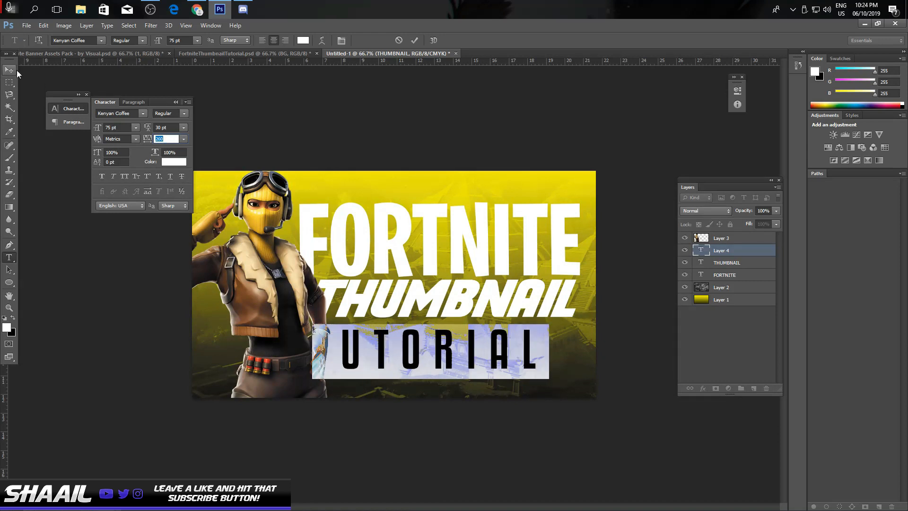
Scale the TUTORIAL text down to about 66 pt and place it directly under THUMBNAIL, near its right end
left_click(16, 71)
key("ctrl+t")
left_click_drag(547, 379, 534, 375)
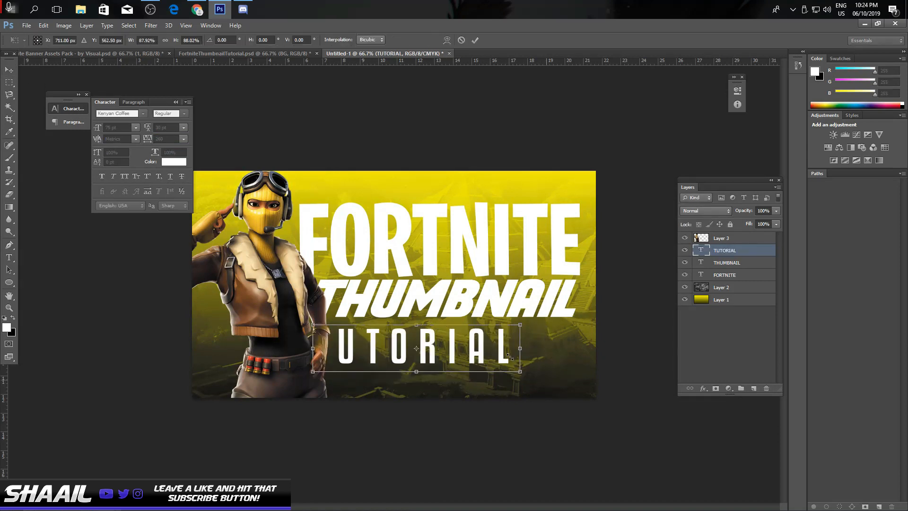
left_click_drag(503, 345, 551, 335)
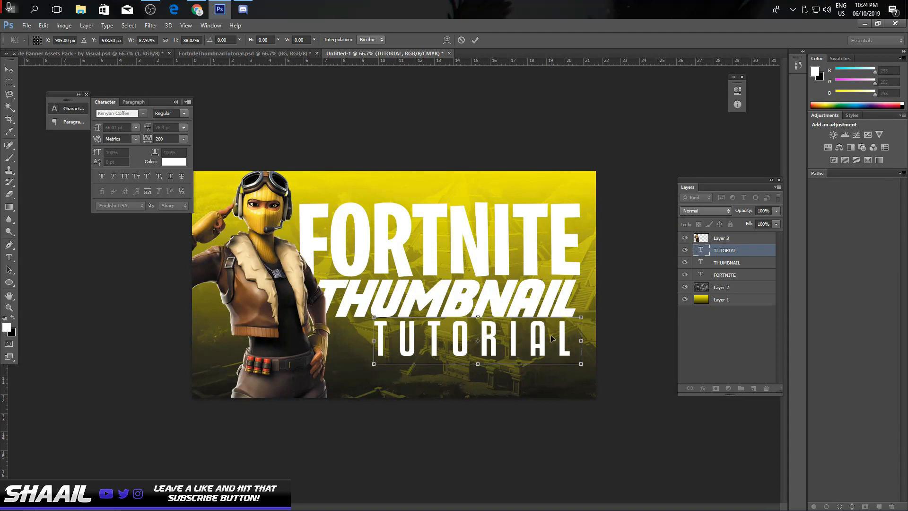
key("Return")
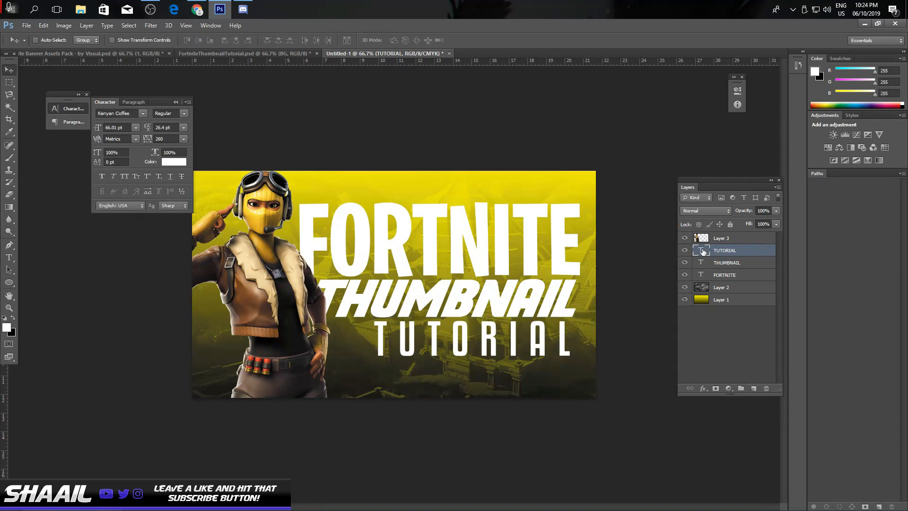
Widen the TUTORIAL tracking to 420 and shift the text so it spans beneath THUMBNAIL
double_click(702, 250)
left_click(160, 138)
scroll(160, 137, "up", 4)
scroll(160, 137, "up", 4)
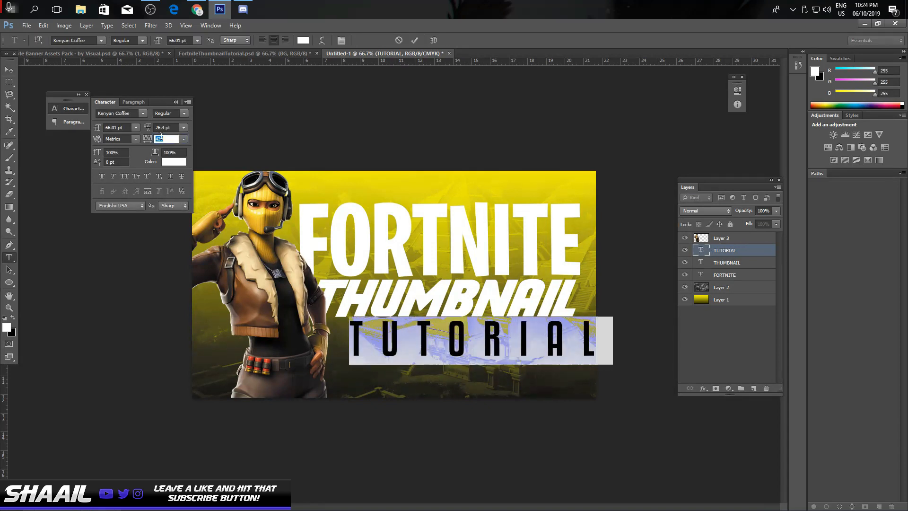
key("ctrl+Return")
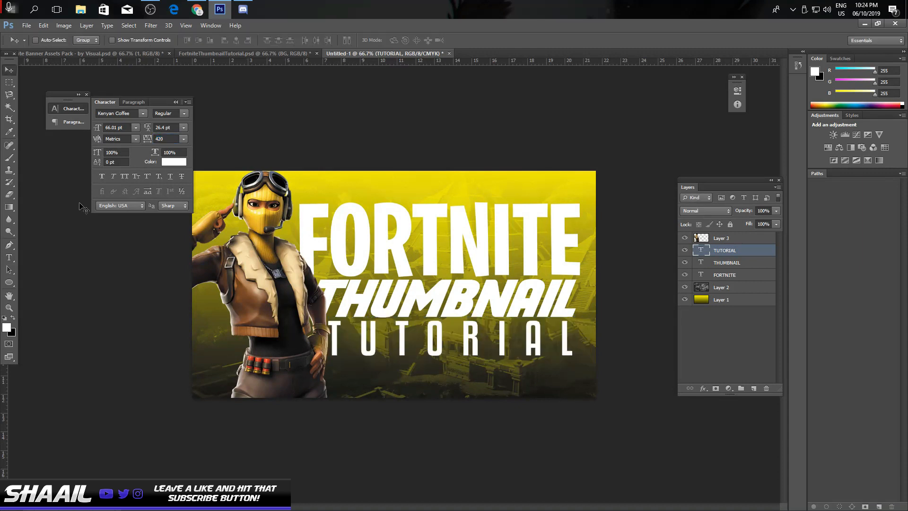
Scale the TUTORIAL text down to about 55 pt, keeping it just below THUMBNAIL
key("ctrl+t")
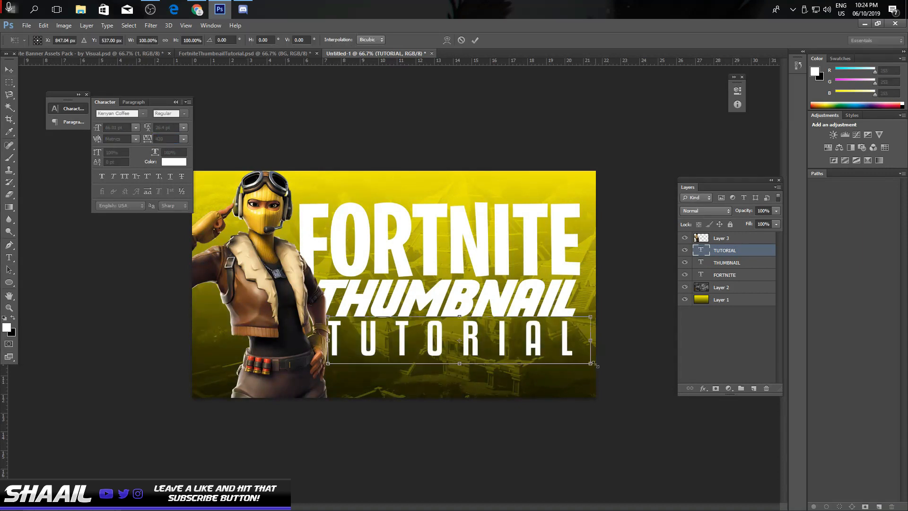
left_click_drag(594, 364, 550, 357)
left_click_drag(502, 337, 510, 338)
key("Return")
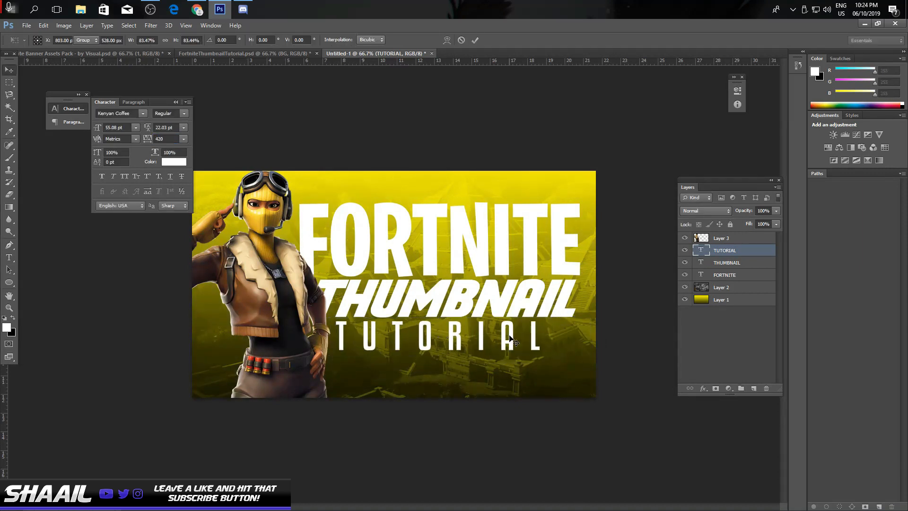
Increase the TUTORIAL tracking to 540 and nudge the text slightly to the right
double_click(702, 251)
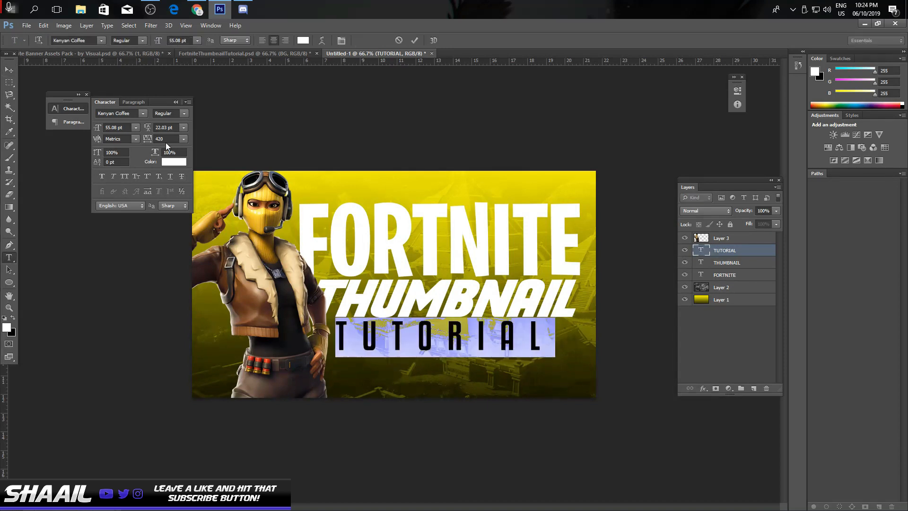
left_click(165, 139)
scroll(165, 139, "up", 8)
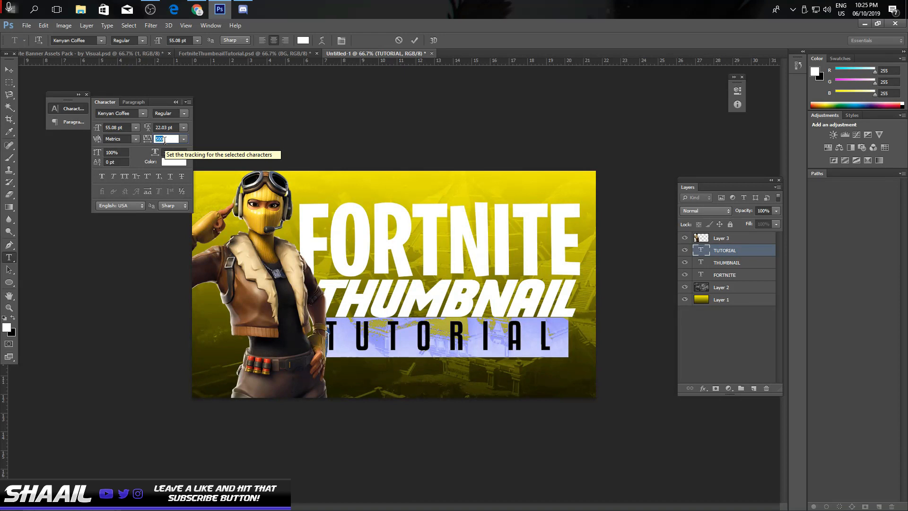
scroll(165, 139, "up", 4)
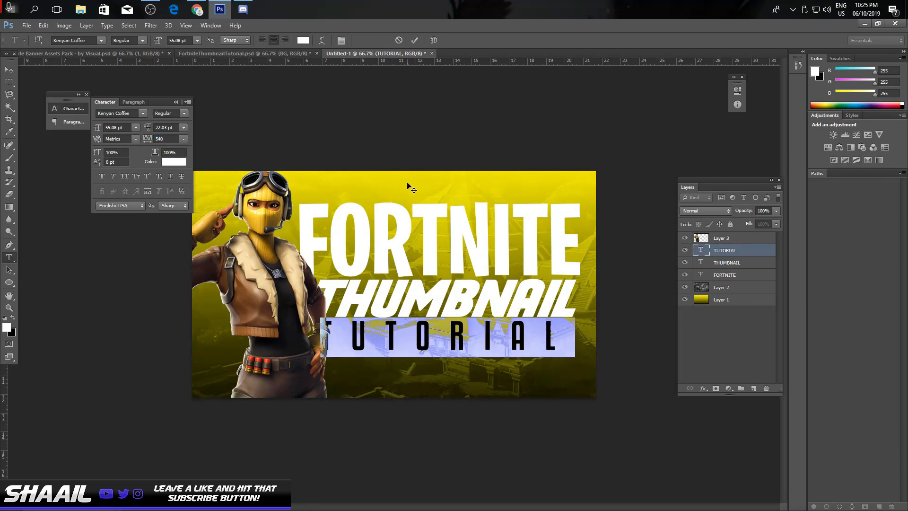
left_click(9, 69)
left_click_drag(393, 220, 403, 222)
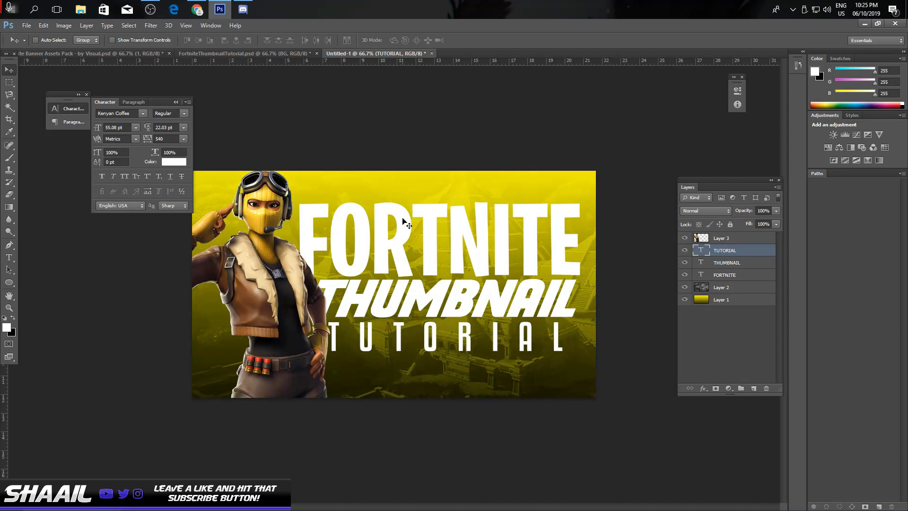
Turn the CMYK proof view back on, and scale TUTORIAL to about 57 pt so its right end lines up under THUMBNAIL
key("ctrl+y")
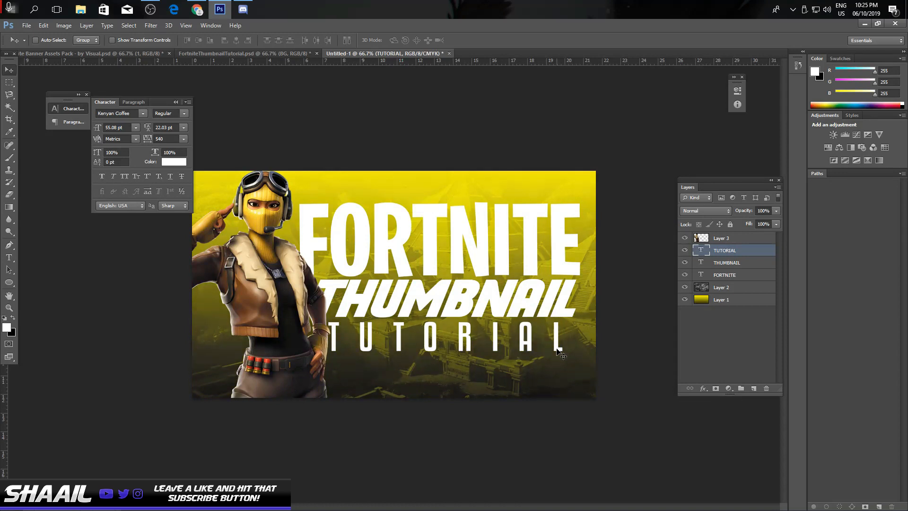
key("ctrl+t")
left_click_drag(582, 358, 593, 359)
key("Return")
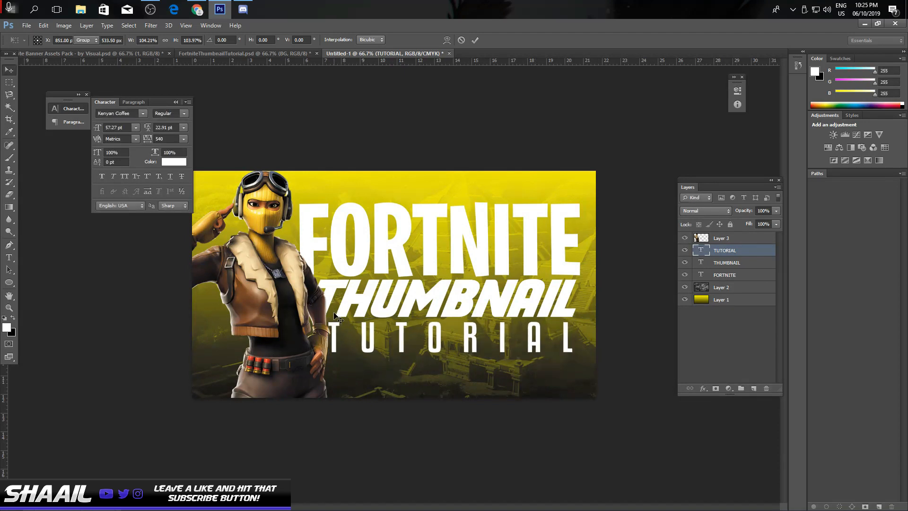
left_click_drag(417, 346, 416, 342)
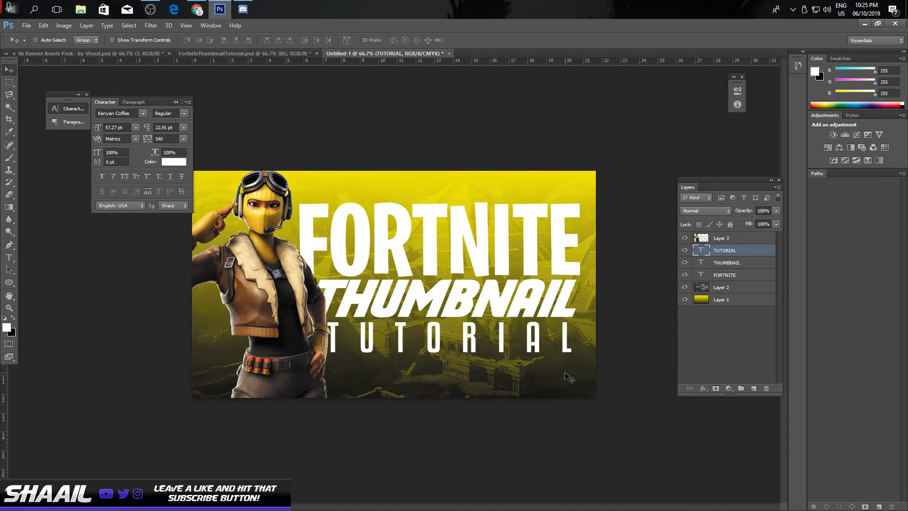
Recolour the FORTNITE text to a fully saturated bright yellow
left_click(728, 276)
double_click(701, 278)
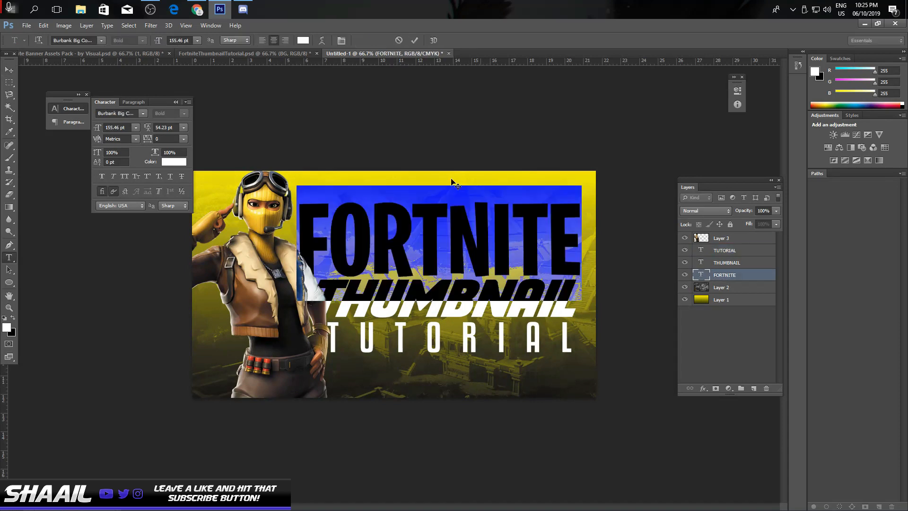
left_click(303, 40)
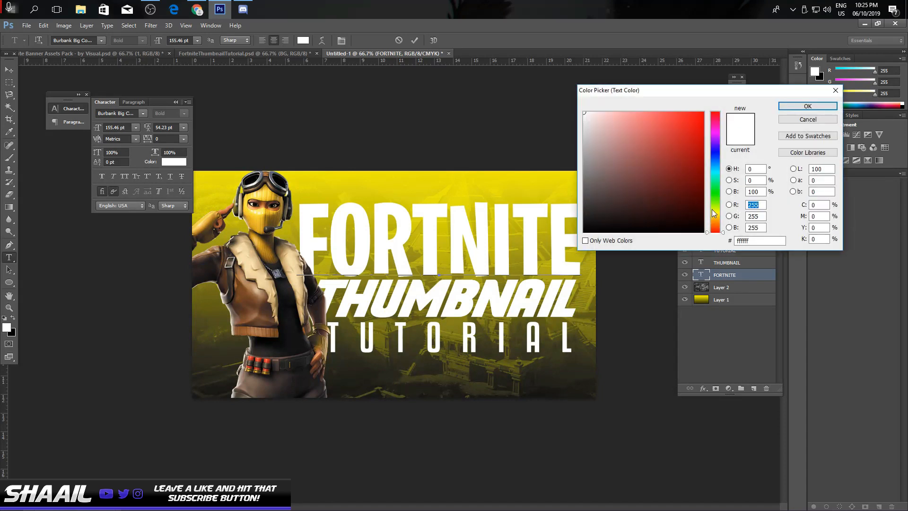
left_click(715, 213)
left_click(704, 112)
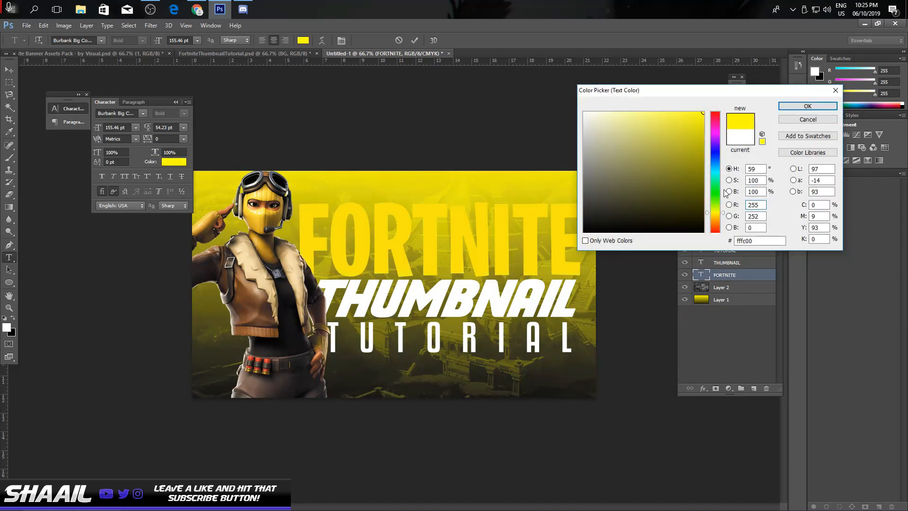
left_click_drag(716, 217, 718, 211)
left_click(808, 106)
key("ctrl+Return")
key("v")
Add a black-to-white linear gradient overlay to the FORTNITE text layer at 37% opacity and 44% scale
right_click(736, 276)
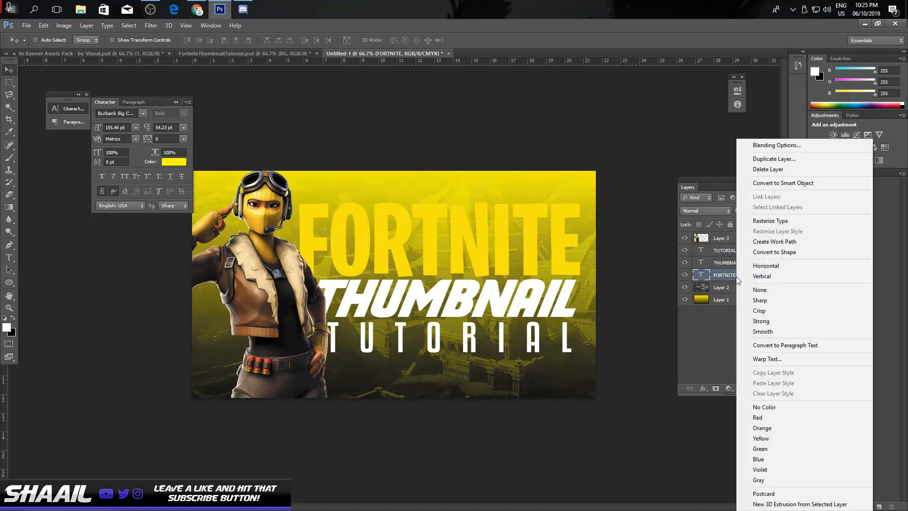
left_click(755, 146)
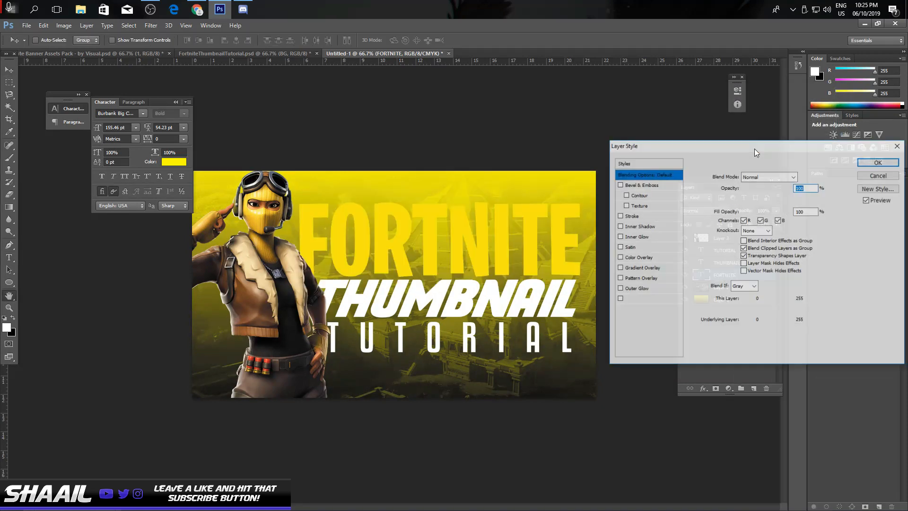
left_click(644, 268)
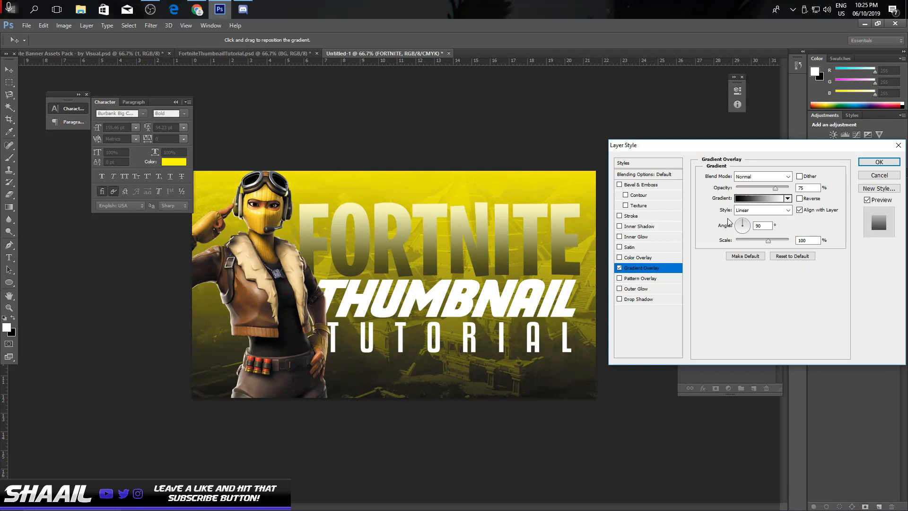
left_click(751, 189)
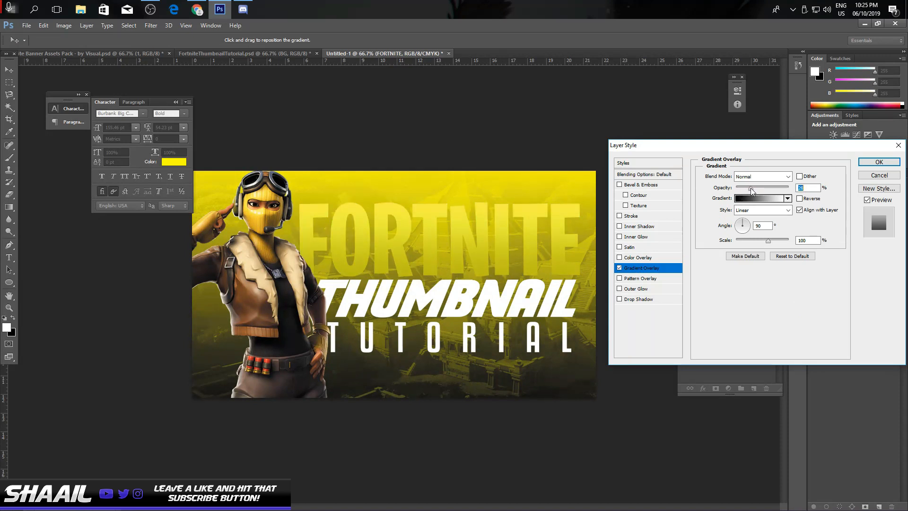
left_click_drag(752, 190, 754, 189)
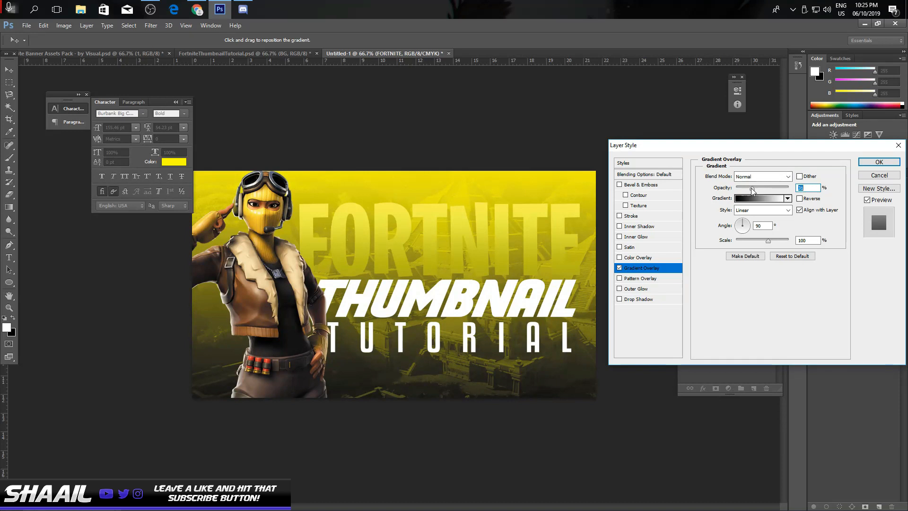
left_click_drag(752, 190, 756, 191)
left_click_drag(751, 242, 704, 243)
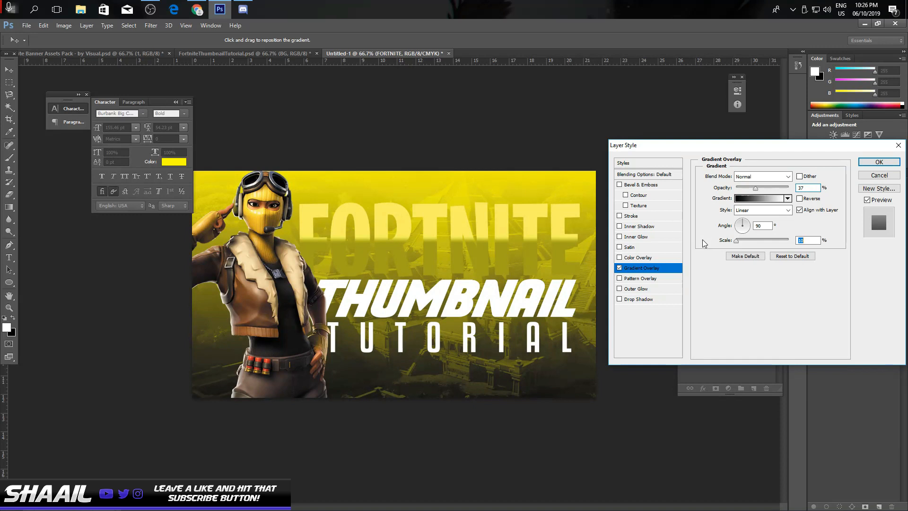
left_click_drag(704, 244, 745, 245)
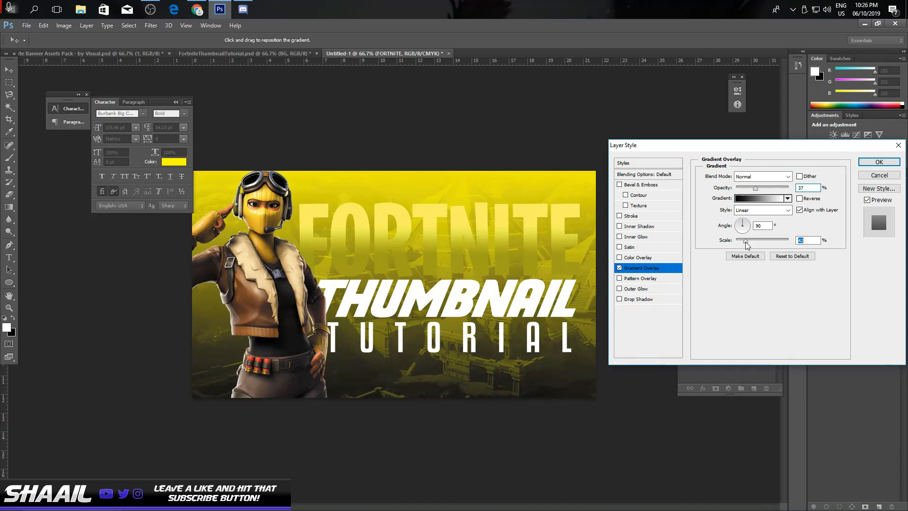
left_click_drag(746, 243, 747, 244)
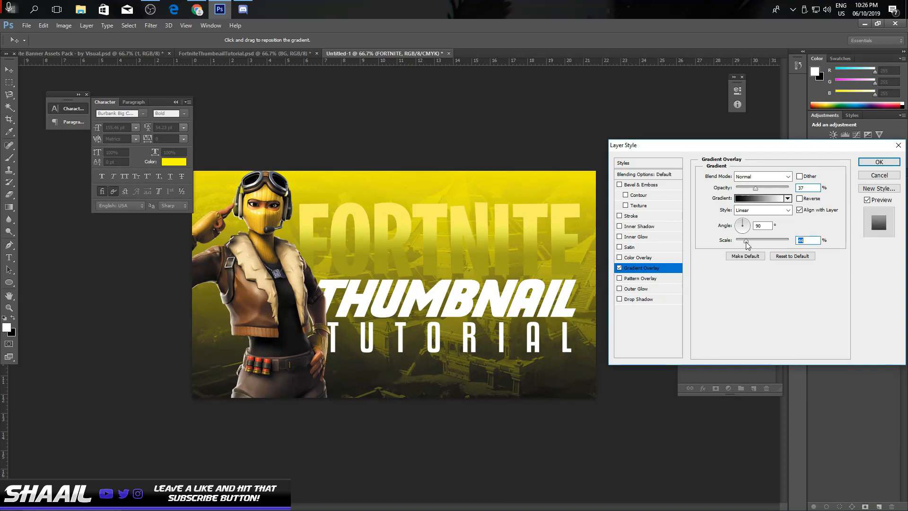
Add a drop shadow to the FORTNITE text with 100% opacity, 26% spread and a size of about 13 px
left_click(639, 300)
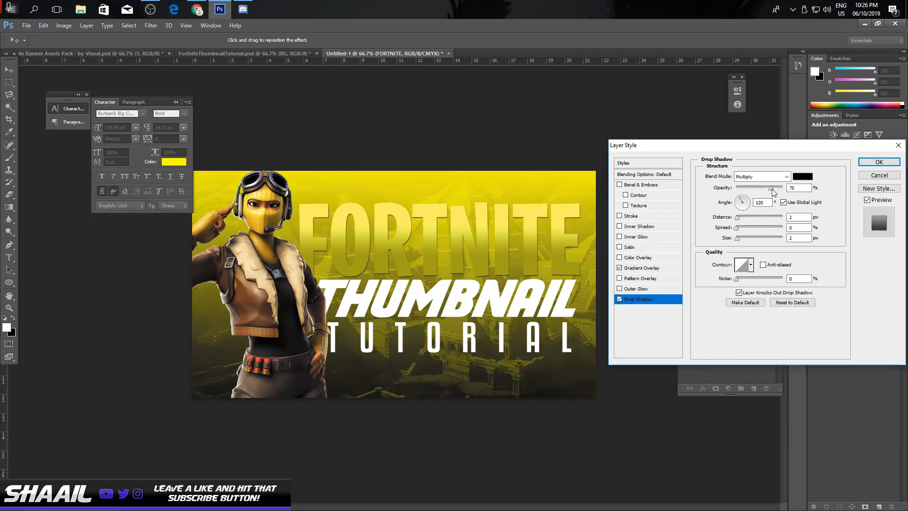
left_click_drag(772, 188, 783, 188)
left_click_drag(739, 232, 749, 232)
left_click(752, 230)
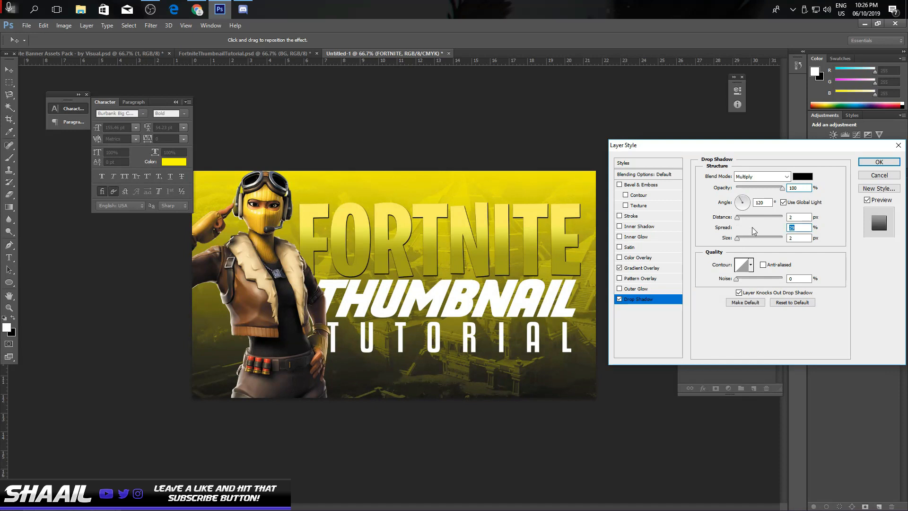
left_click_drag(739, 238, 748, 232)
left_click(742, 239)
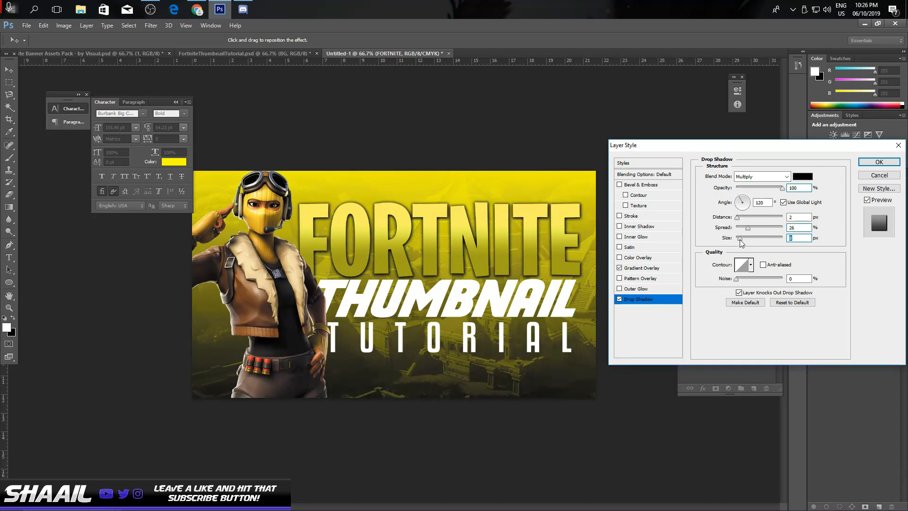
key("Up")
key("Up")
key("Up")
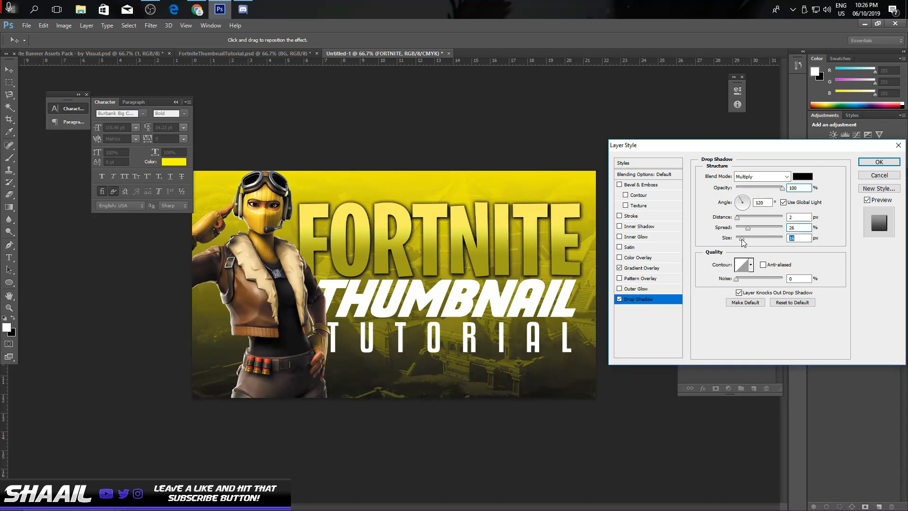
key("Down")
key("Down")
key("Down")
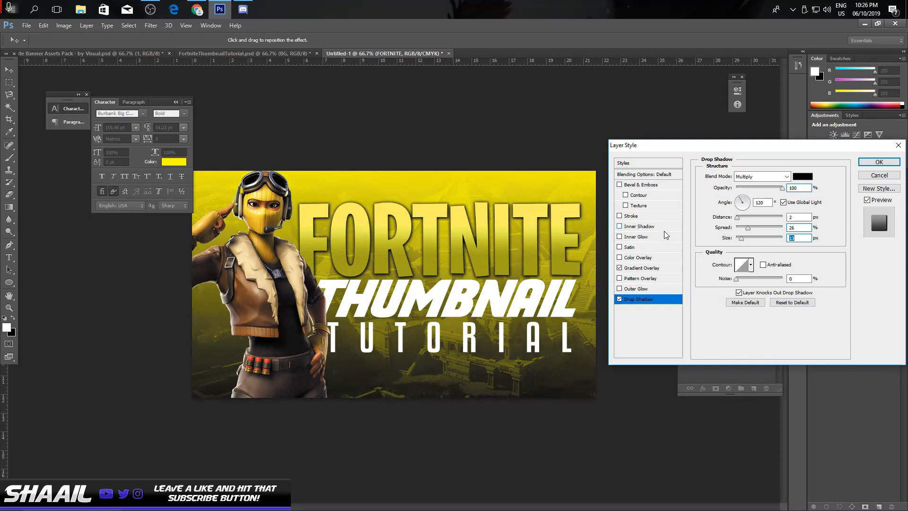
Add a white inner glow to the FORTNITE text in Overlay blend mode with a size of 10 px
left_click(636, 239)
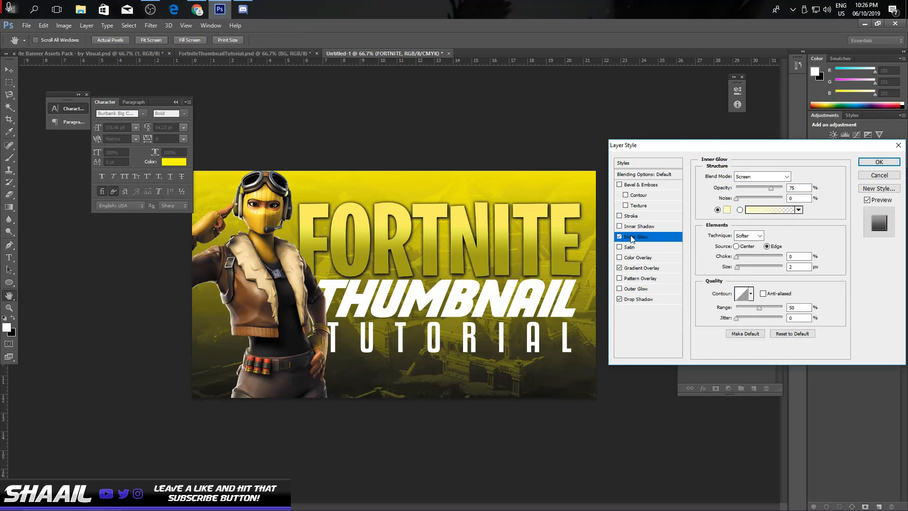
left_click(756, 179)
left_click(748, 303)
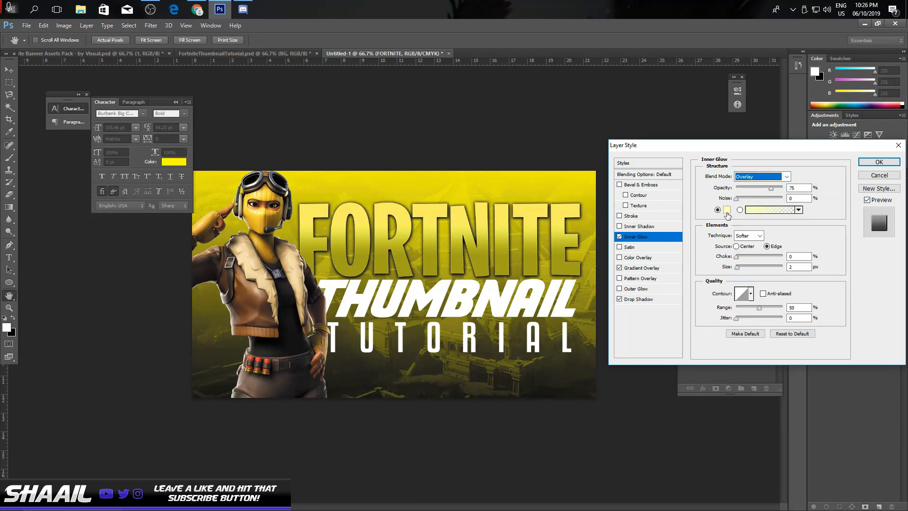
left_click(727, 209)
left_click_drag(615, 121, 542, 63)
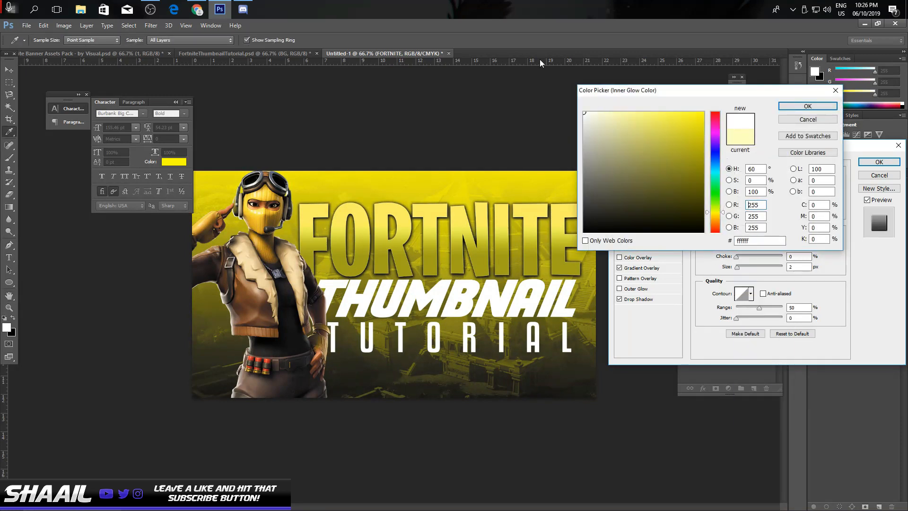
key("Return")
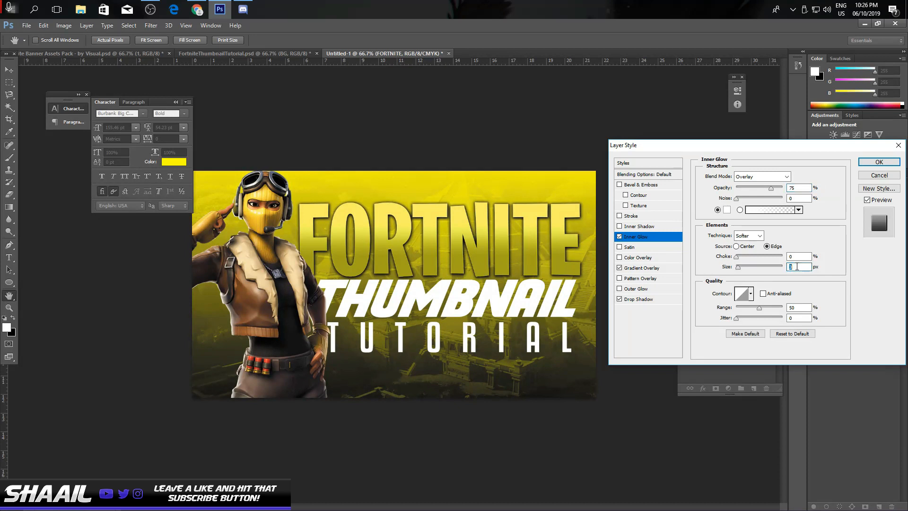
type("10")
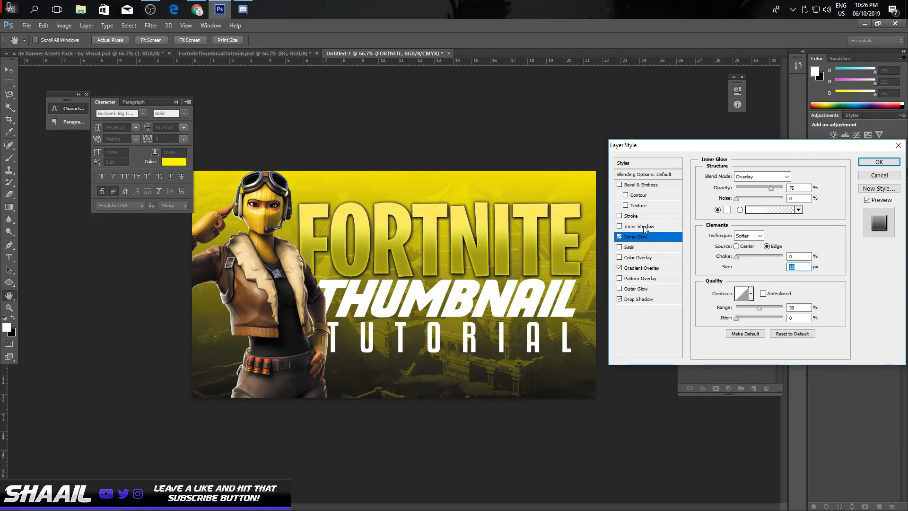
Add a white inner shadow to the FORTNITE text and apply the layer style
left_click(638, 226)
left_click(803, 176)
left_click_drag(627, 191, 519, 65)
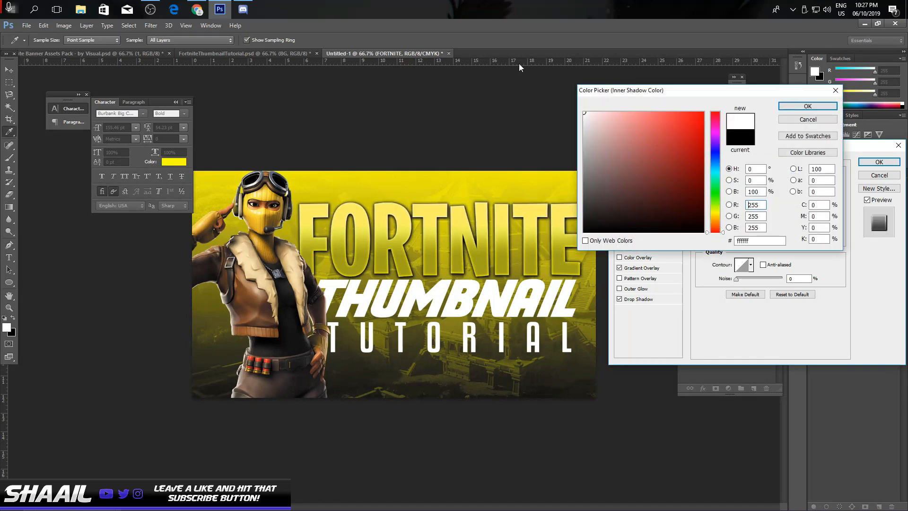
key("Return")
key("Return")
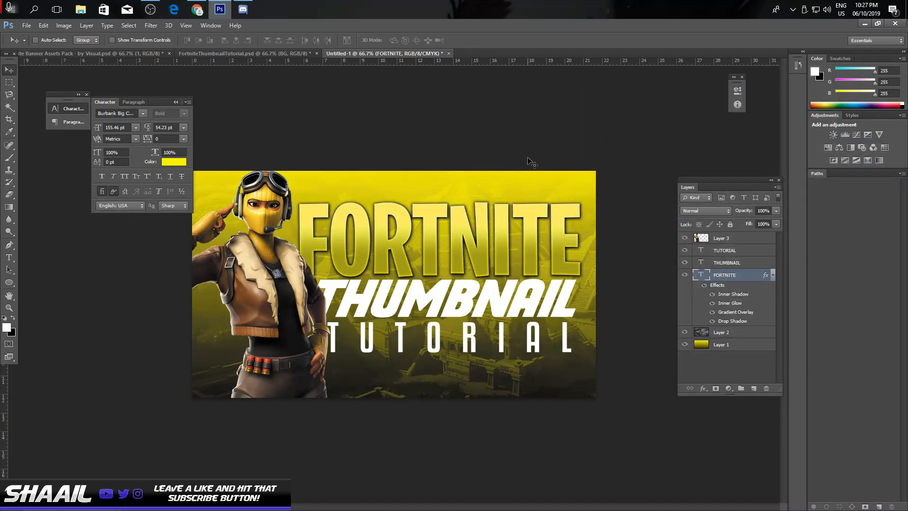
right_click(722, 254)
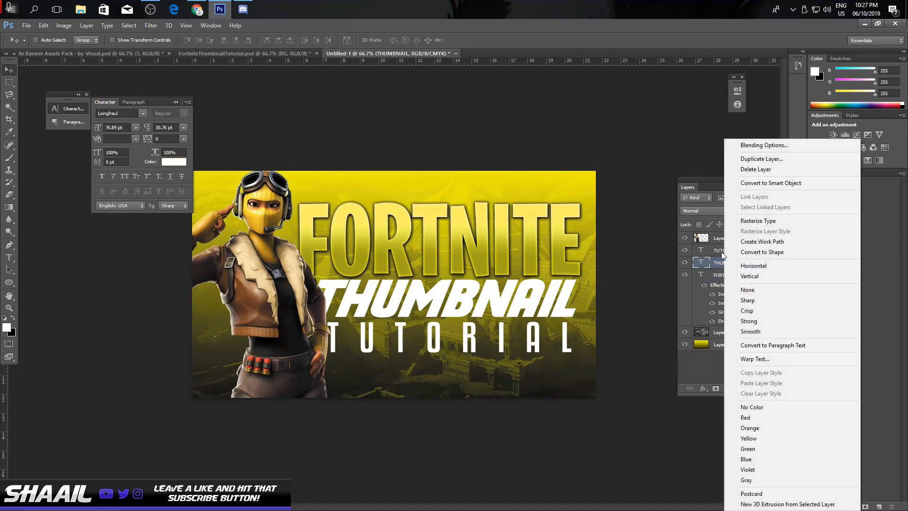
left_click(742, 147)
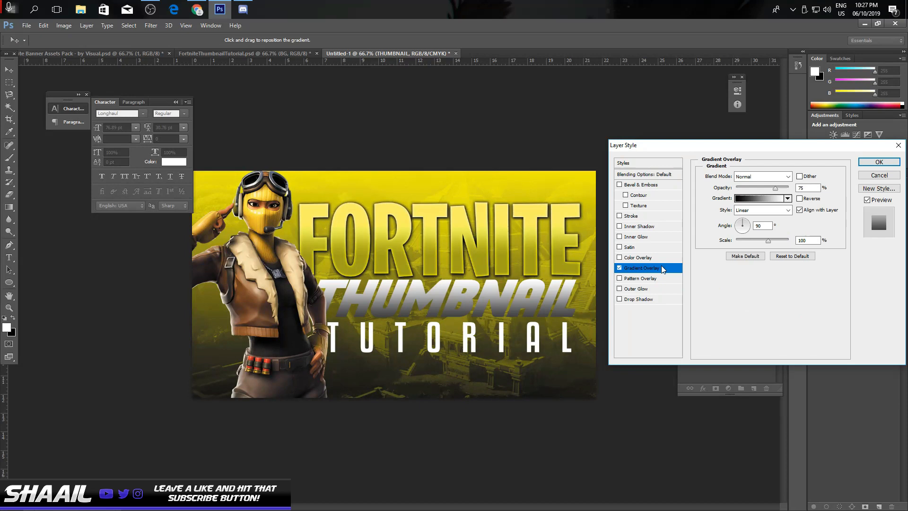
left_click(749, 188)
left_click(661, 300)
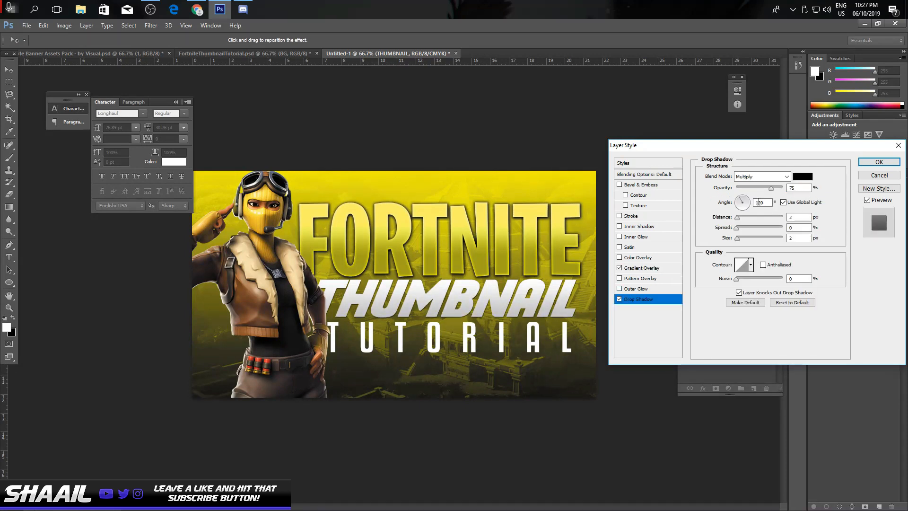
left_click(879, 175)
Copy the layer style of the TUTORIAL text in FortniteThumbnailTutorial.psd and paste it onto the THUMBNAIL layer in Untitled-1
left_click(220, 56)
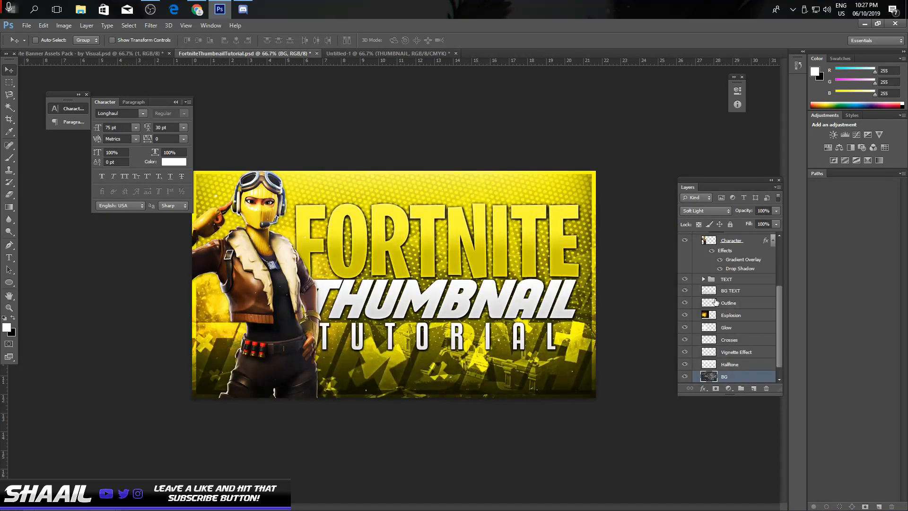
scroll(715, 302, "up", 2)
left_click(716, 304)
left_click(704, 304)
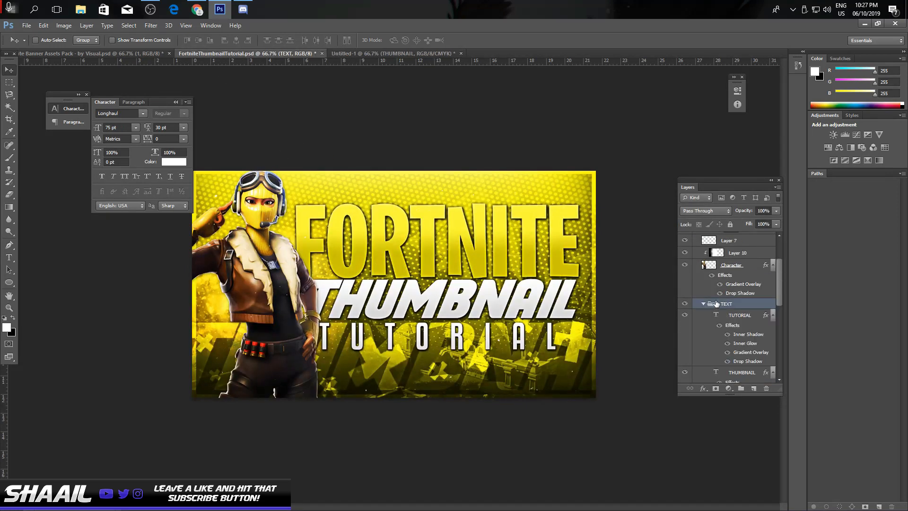
scroll(717, 304, "down", 2)
left_click(733, 291)
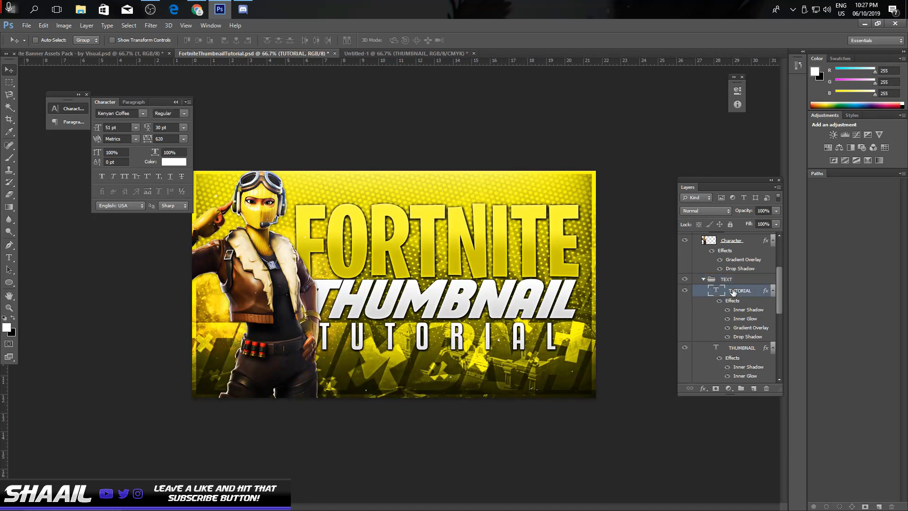
right_click(732, 292)
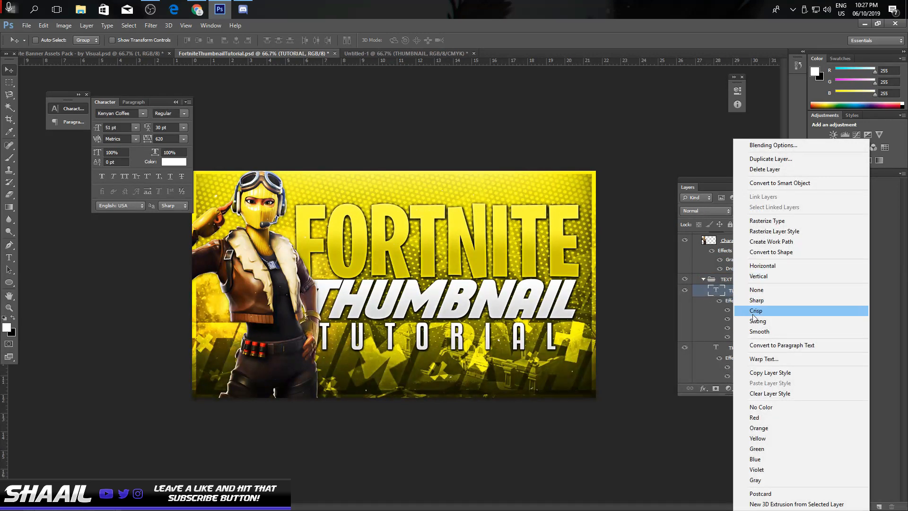
left_click(770, 373)
left_click(377, 52)
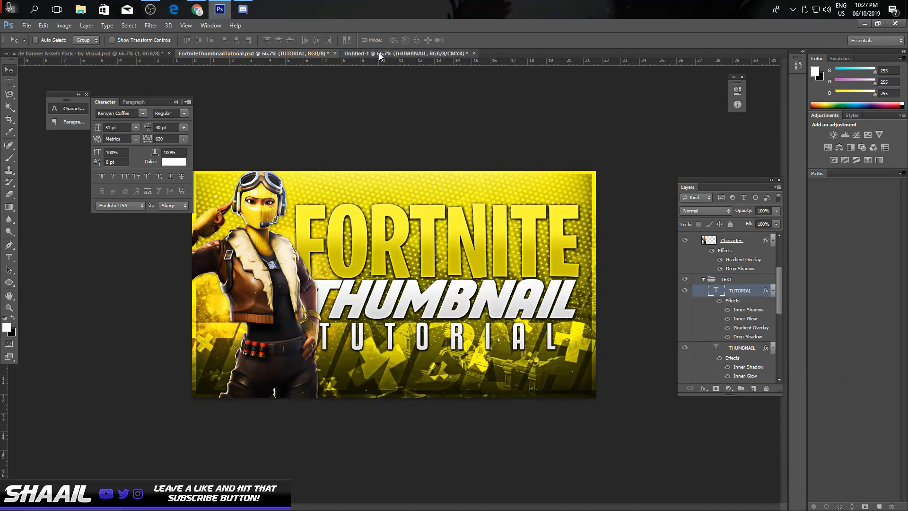
right_click(736, 268)
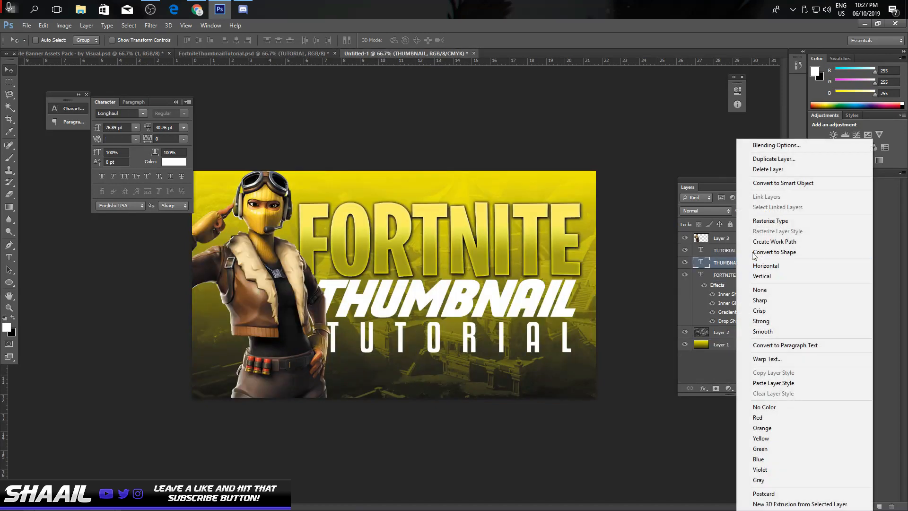
left_click(783, 383)
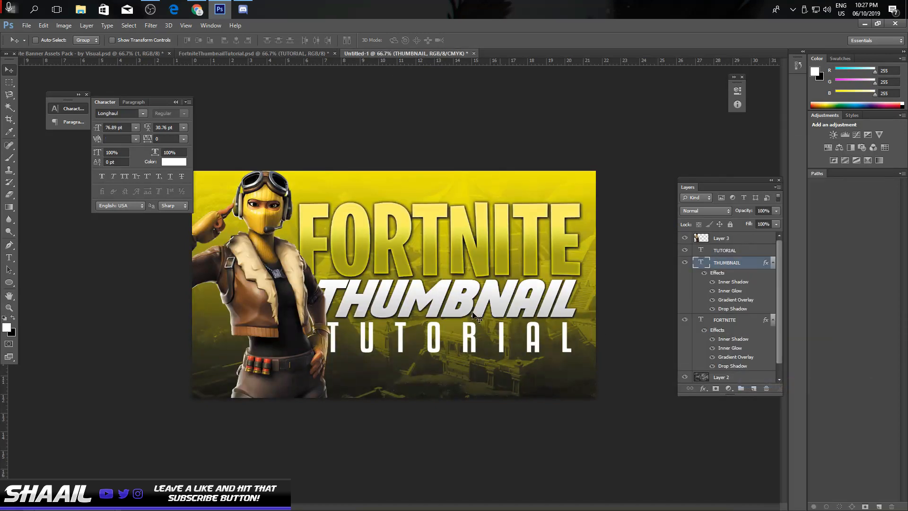
Copy the THUMBNAIL text's layer style from FortniteThumbnailTutorial.psd and paste it onto the TUTORIAL layer in Untitled-1
left_click(228, 54)
scroll(737, 327, "down", 2)
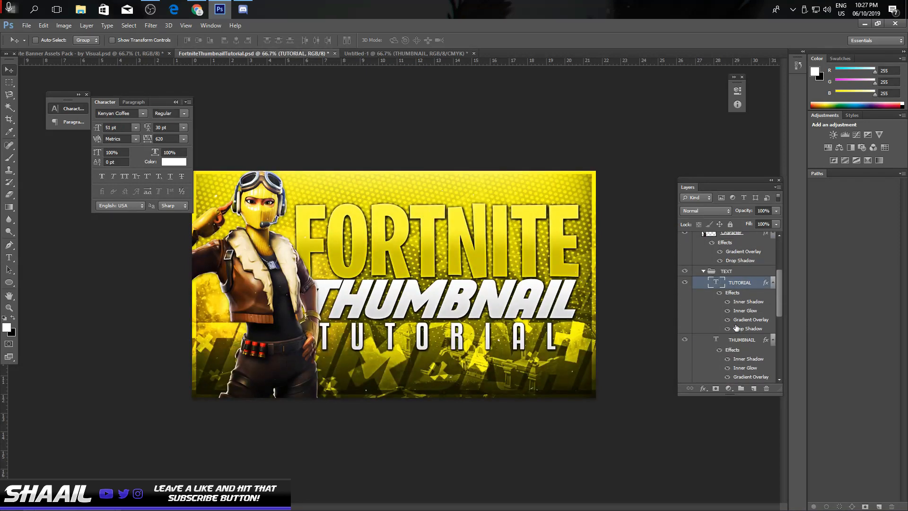
right_click(744, 342)
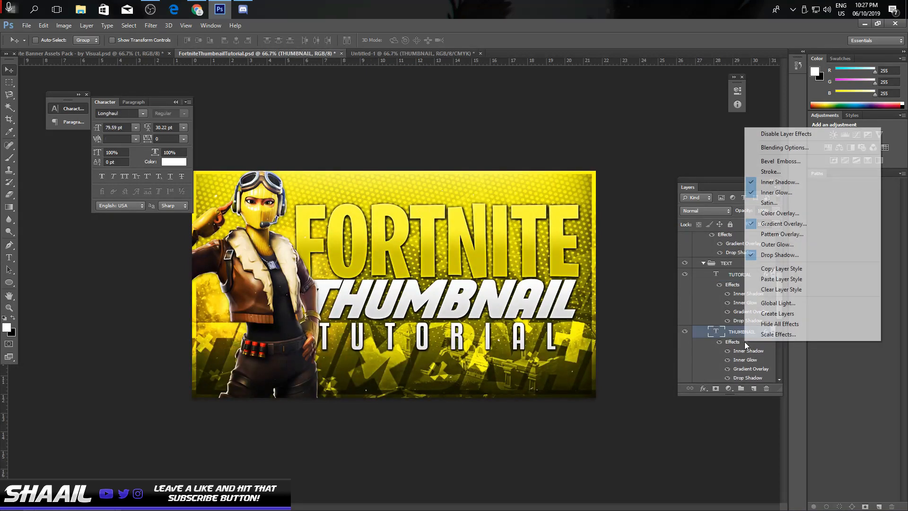
left_click(763, 269)
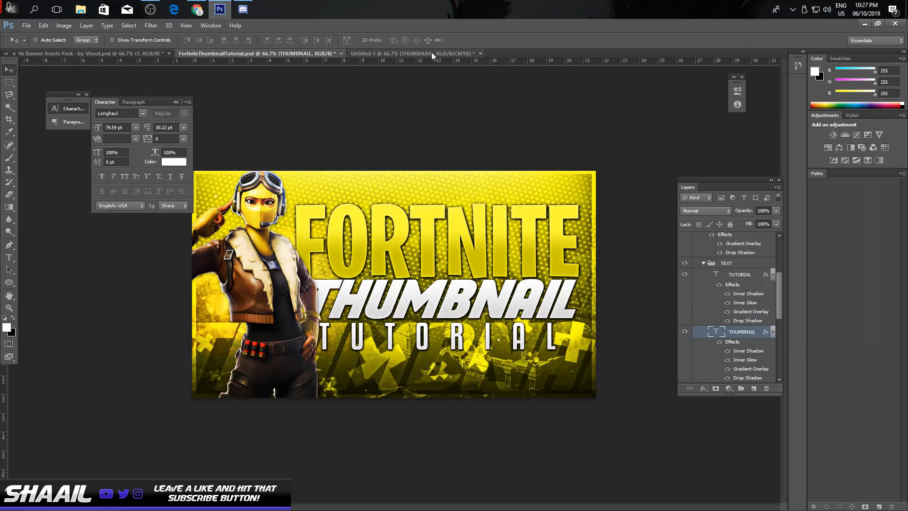
left_click(430, 53)
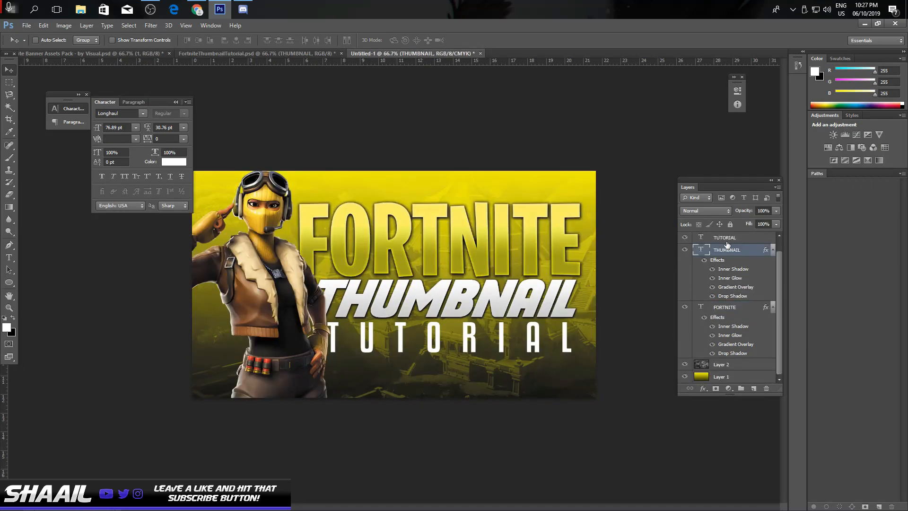
right_click(727, 238)
left_click(771, 379)
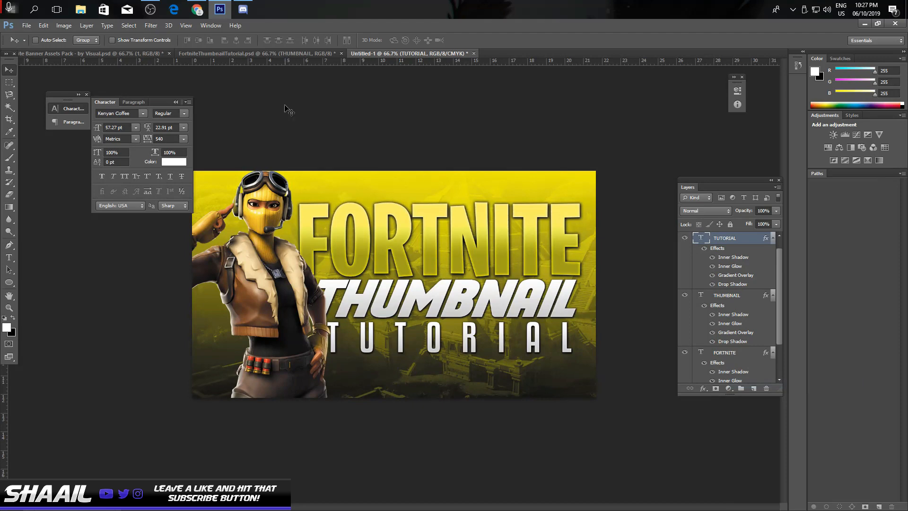
Copy the THUMBNAIL text's layer style from FortniteThumbnailTutorial.psd and paste it onto the THUMBNAIL layer in Untitled-1
left_click(258, 54)
right_click(734, 332)
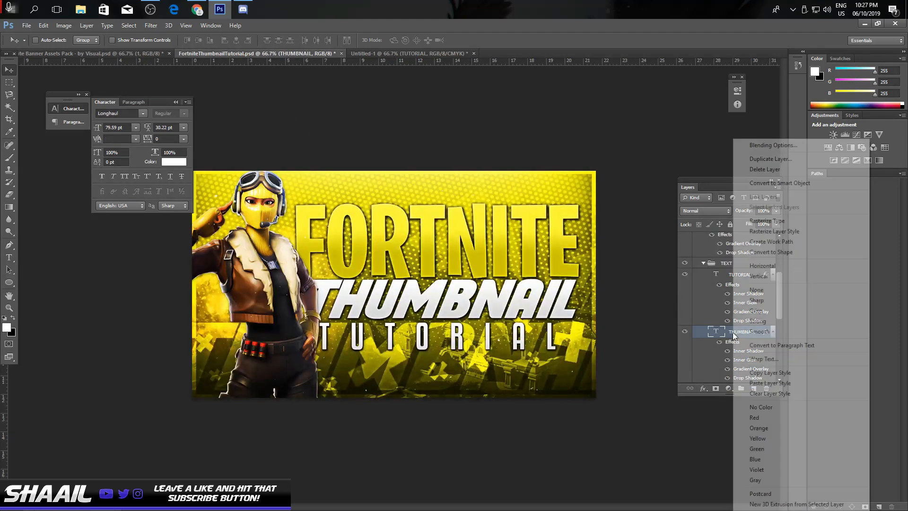
left_click(758, 373)
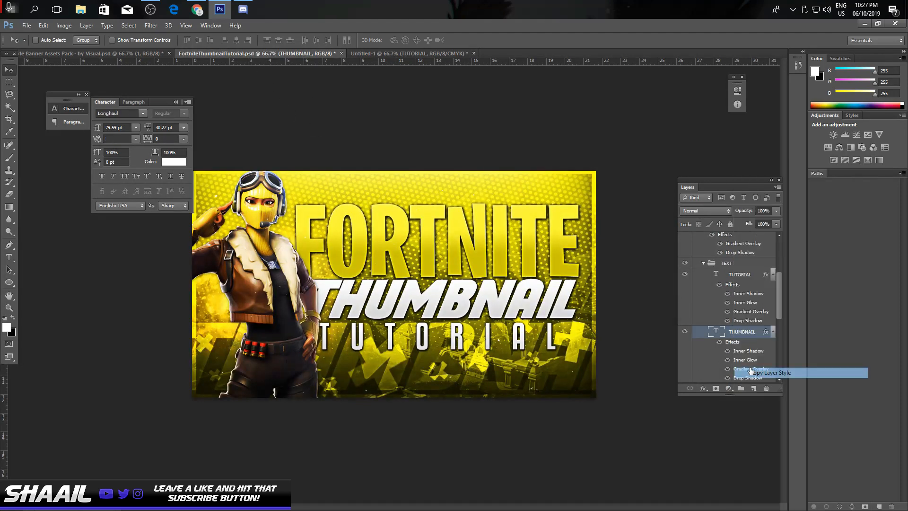
left_click(404, 54)
right_click(735, 297)
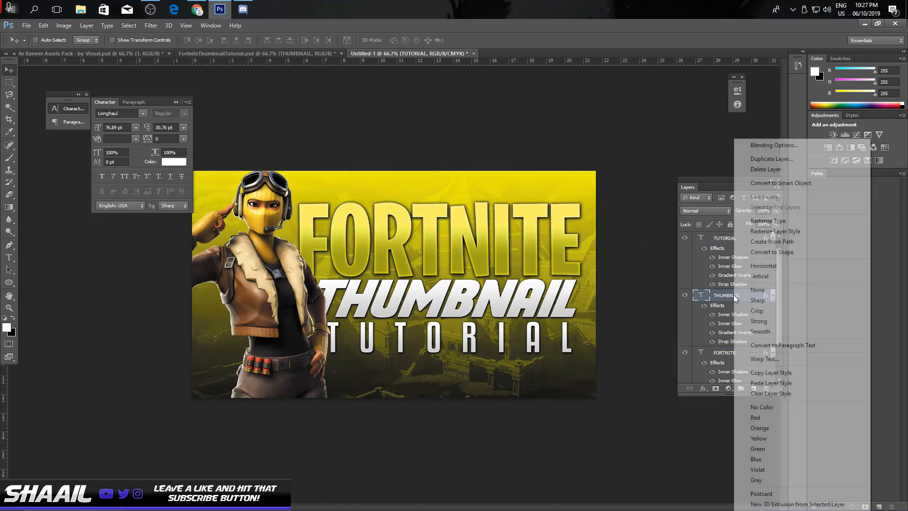
left_click(766, 383)
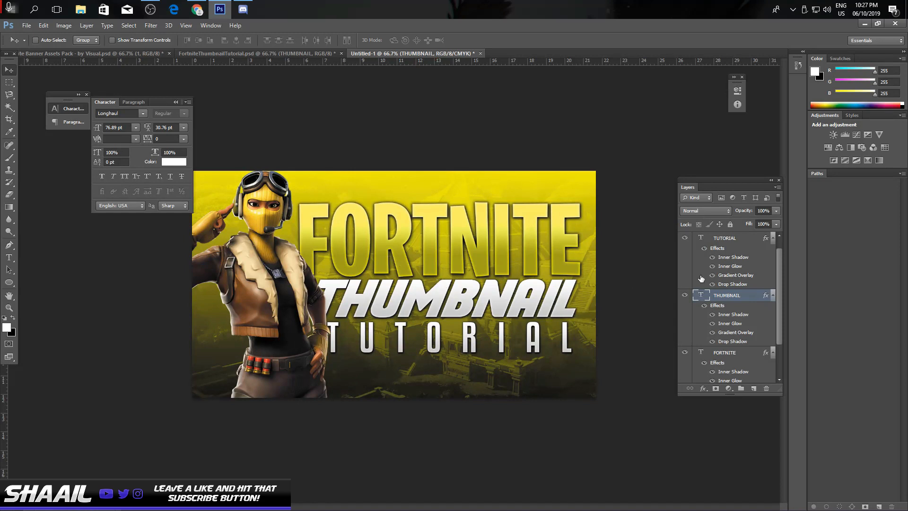
Add a new empty layer directly above Layer 2 in Untitled-1
scroll(758, 284, "up", 1)
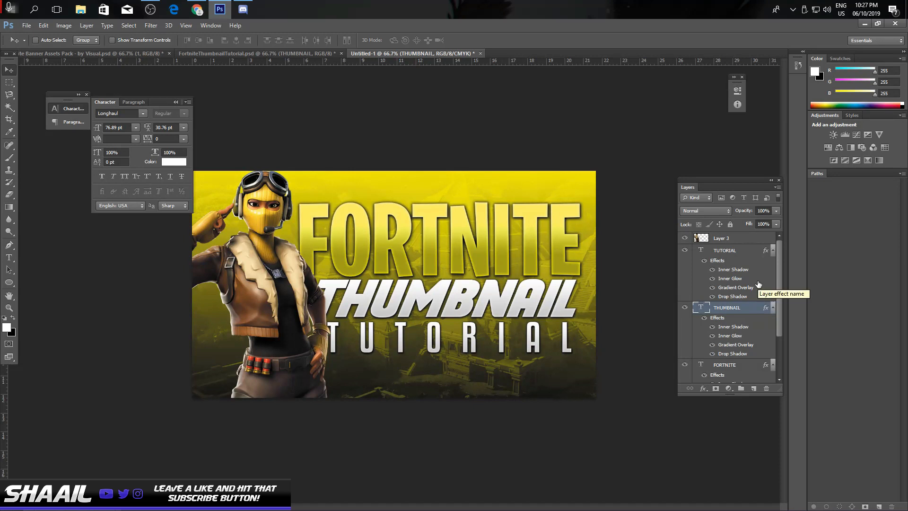
scroll(758, 283, "down", 5)
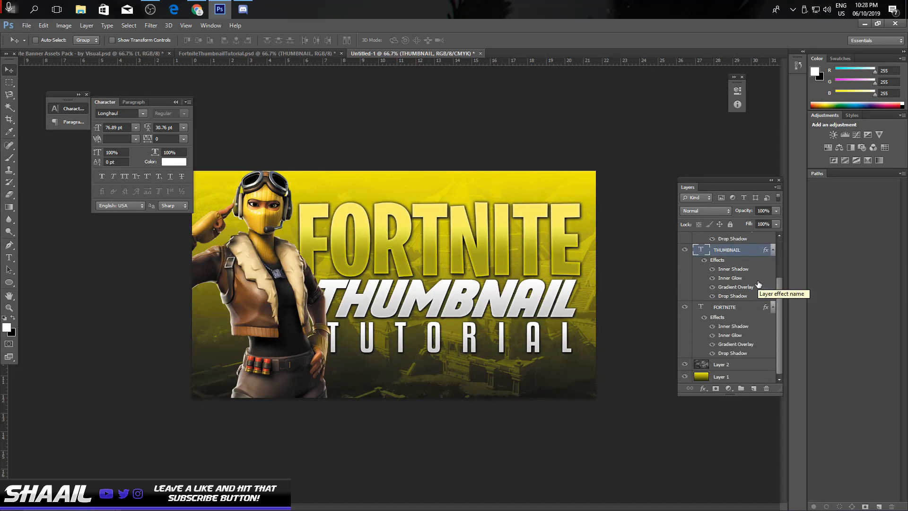
left_click(738, 365)
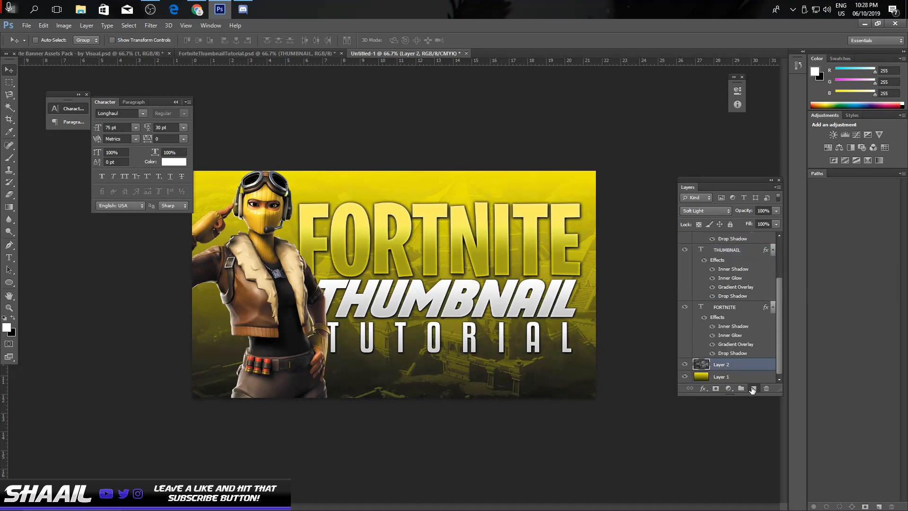
left_click(754, 388)
Collapse the TEXT group in FortniteThumbnailTutorial.psd and examine the background layers beneath it
left_click(279, 53)
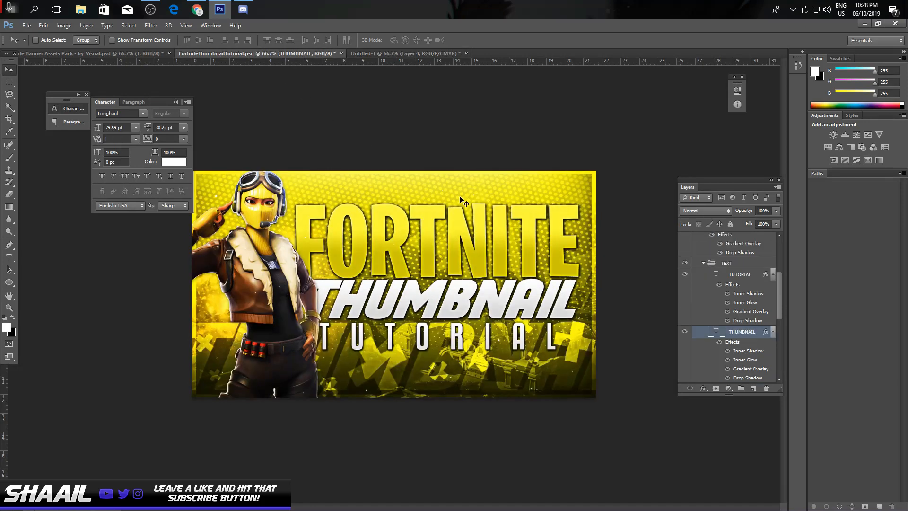
scroll(693, 318, "down", 1)
left_click(704, 250)
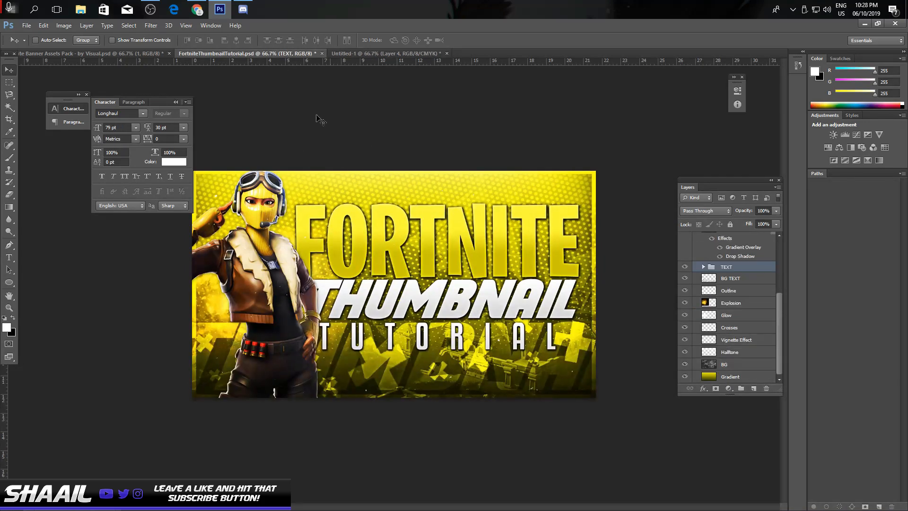
In the banner assets pack, hide Characters/Skins, show Halftones & Particles without its crosses layer, and select halftone layer 1
left_click(147, 55)
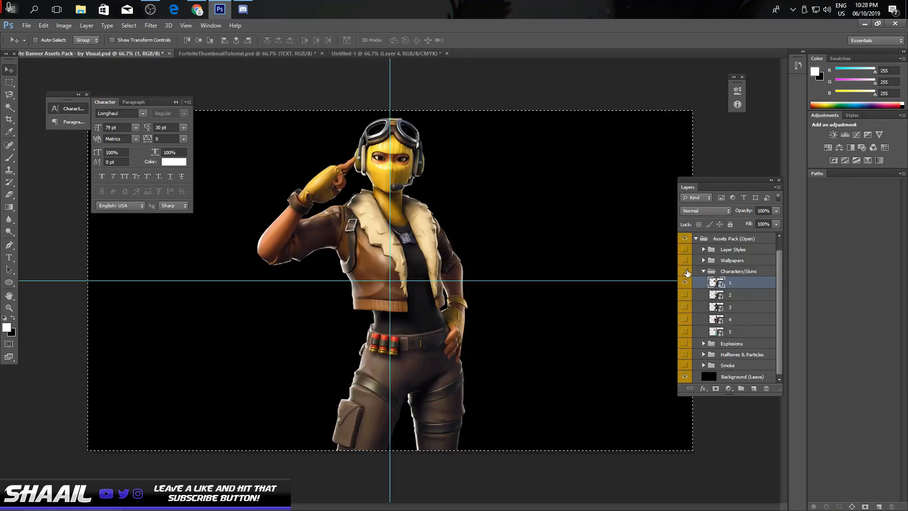
left_click(685, 271)
left_click(701, 273)
left_click(704, 304)
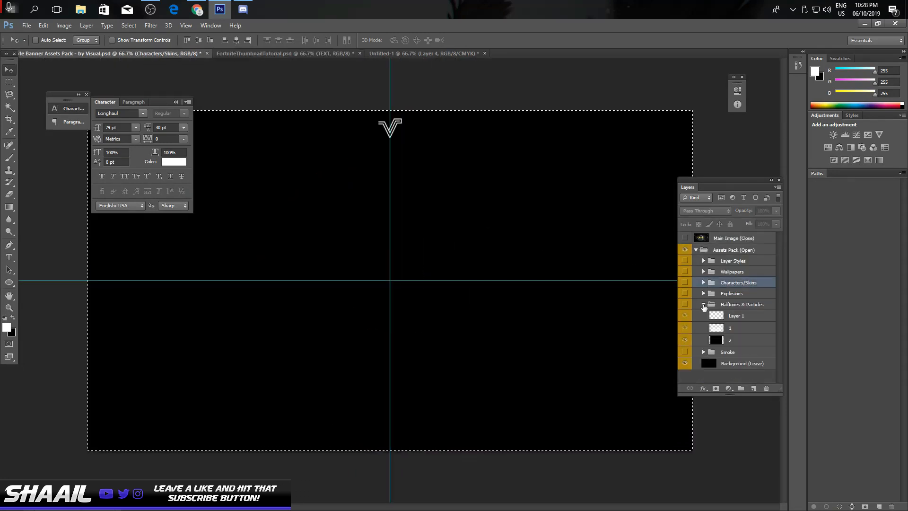
left_click(685, 304)
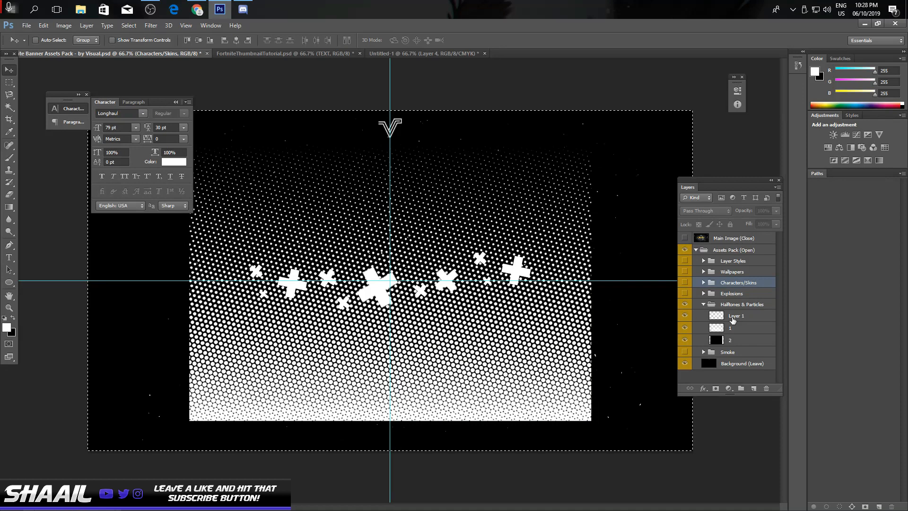
left_click(699, 318)
left_click(699, 328)
left_click(685, 316)
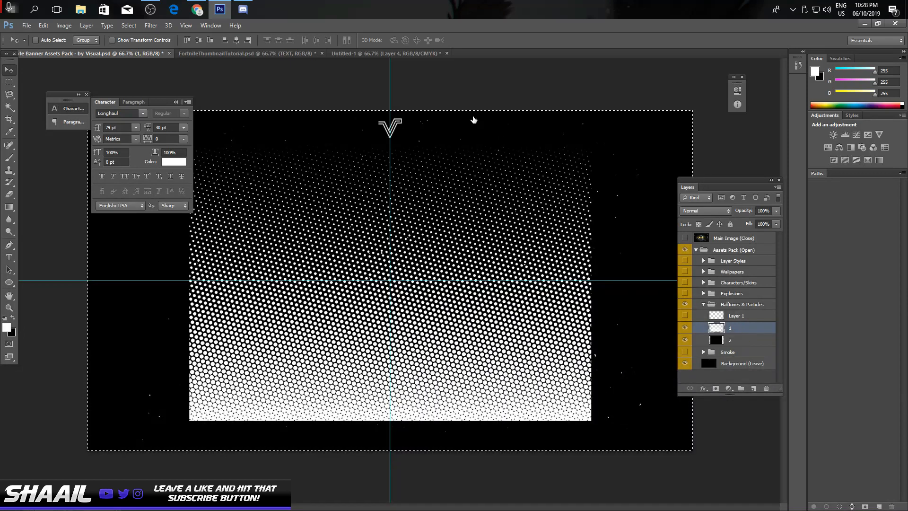
Bring the halftone pattern into Untitled-1's new layer beneath the text and turn it upside down with Free Transform
left_click(258, 54)
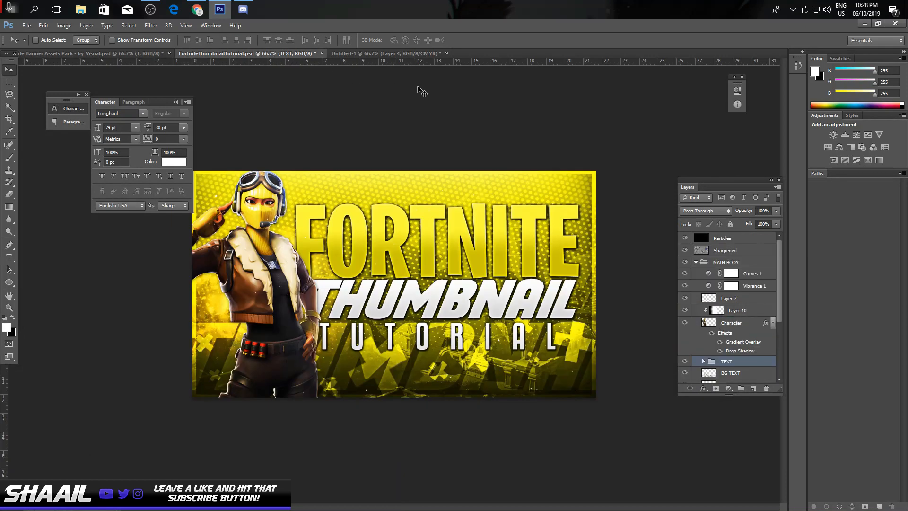
left_click(390, 55)
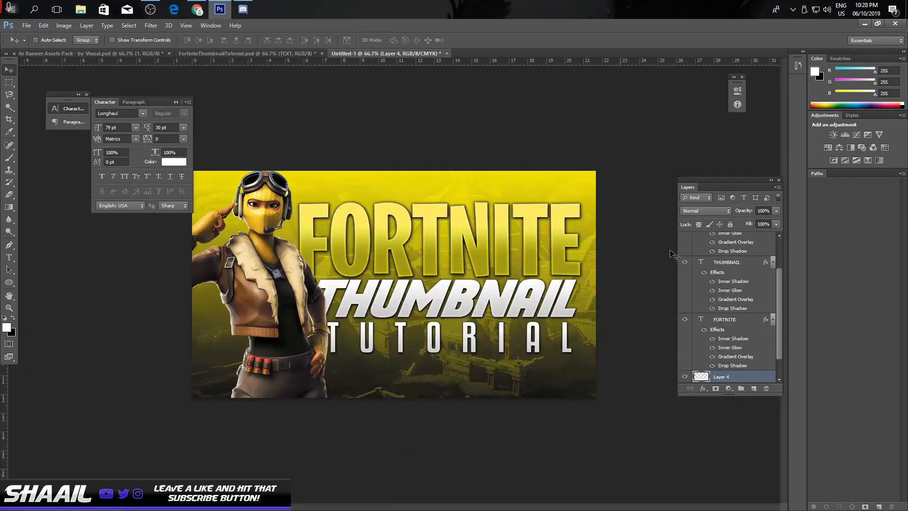
key("ctrl+t")
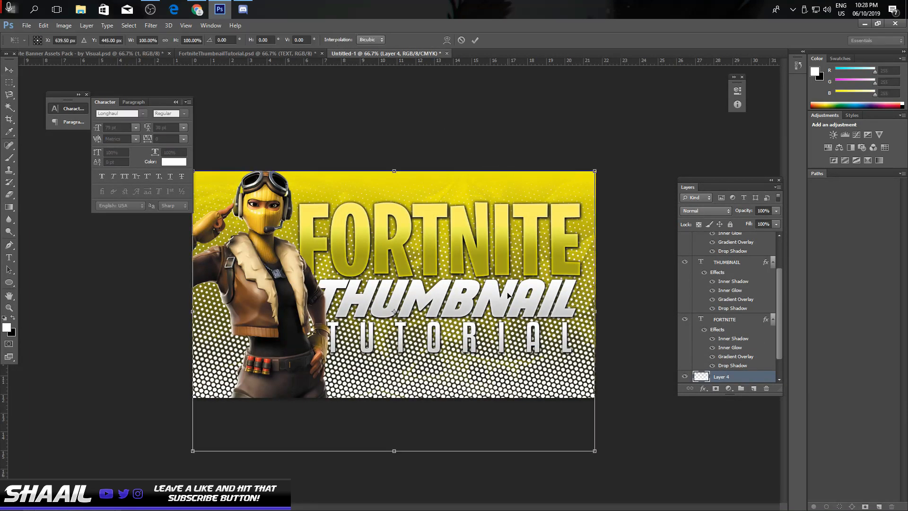
left_click_drag(157, 106, 107, 131)
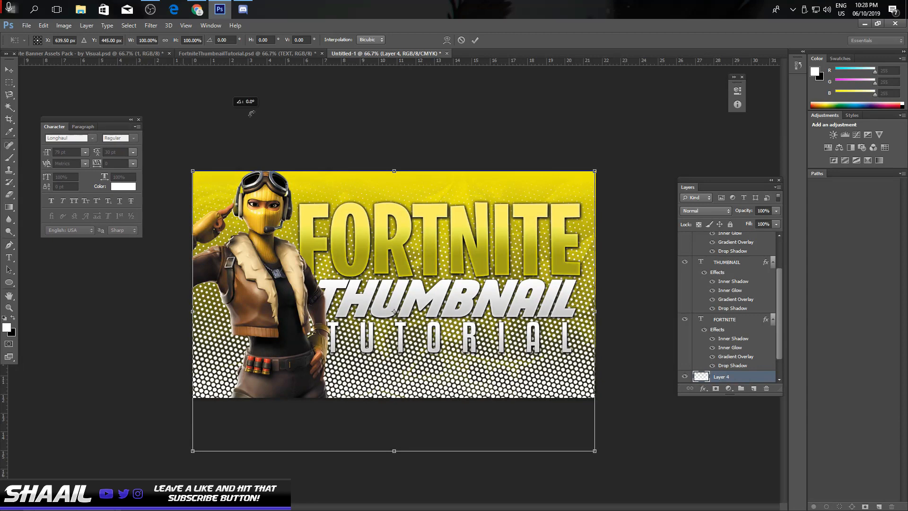
left_click_drag(243, 97, 548, 419)
Enlarge the halftone beyond the canvas width, move it up over the upper half, and set its blend mode to Overlay
left_click_drag(594, 169, 654, 126)
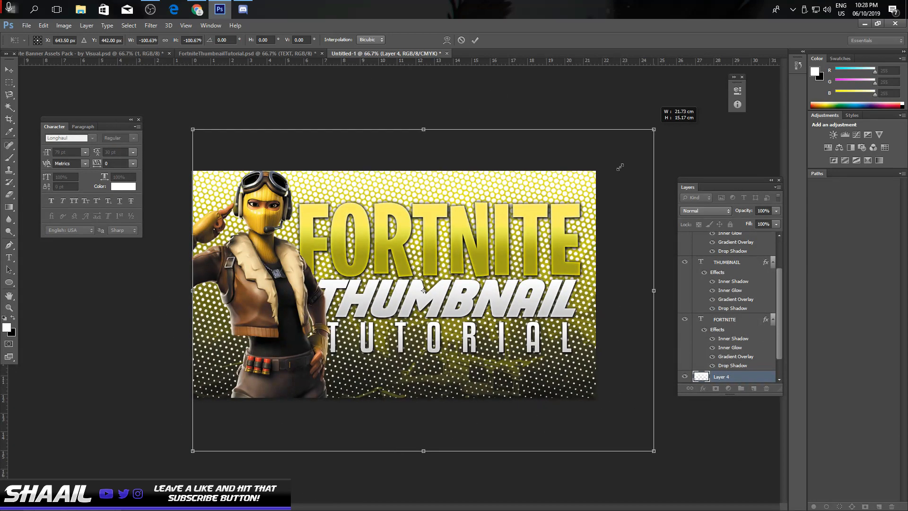
left_click_drag(554, 209, 550, 105)
key("Return")
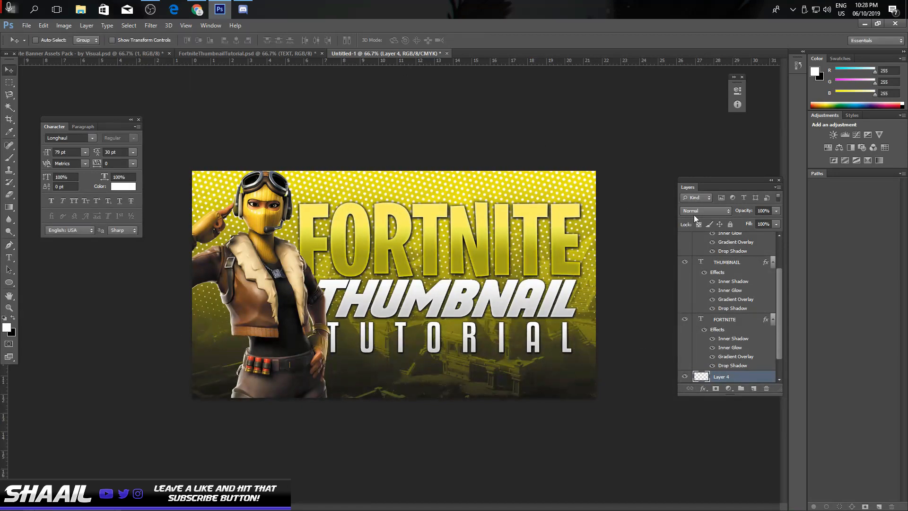
left_click(695, 212)
left_click(700, 328)
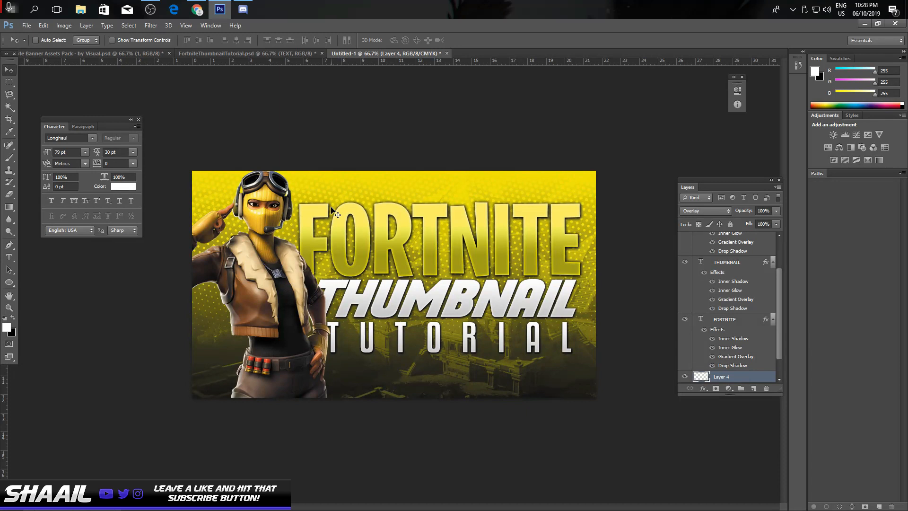
Lower the opacity of the FORTNITE text's gradient overlay and apply the layer style
scroll(708, 279, "up", 1)
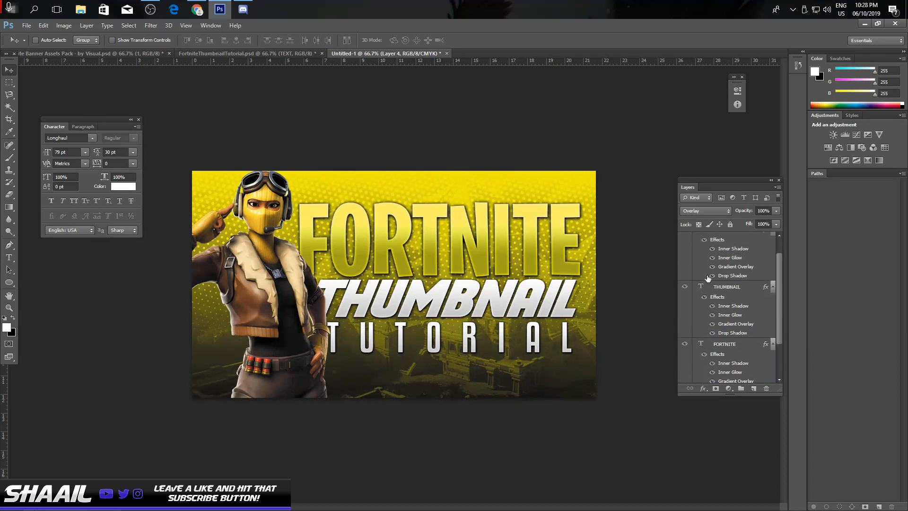
right_click(742, 343)
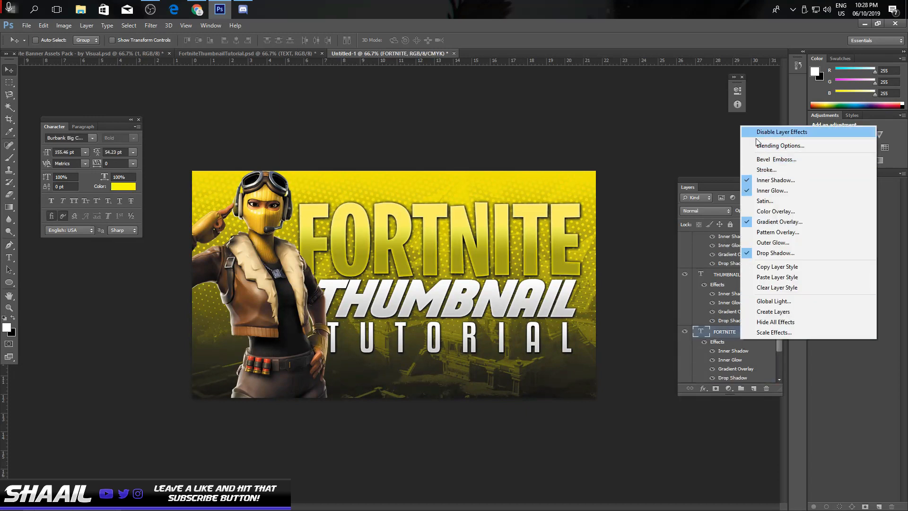
right_click(728, 326)
left_click(762, 144)
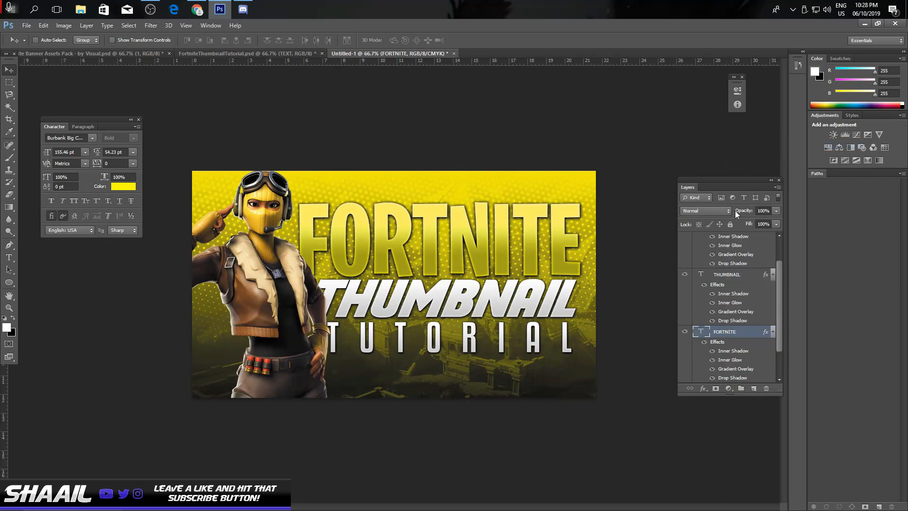
left_click(660, 270)
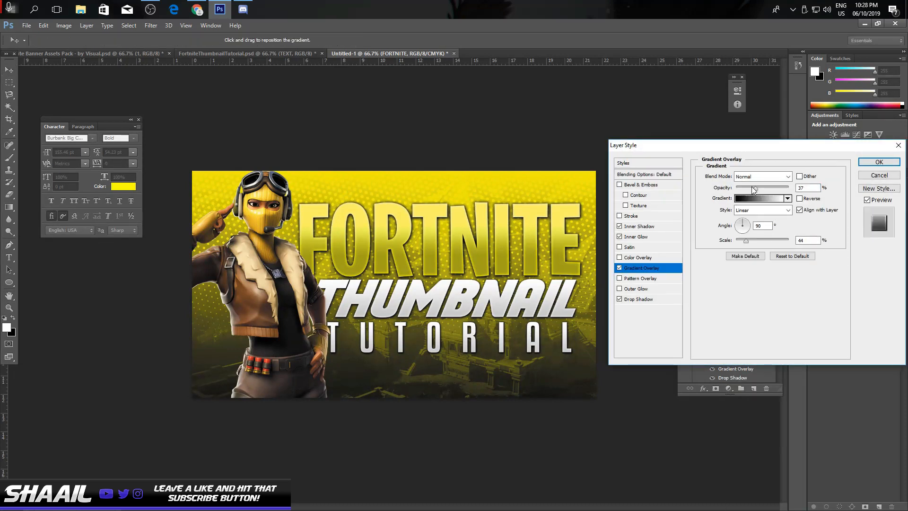
left_click_drag(752, 189, 752, 190)
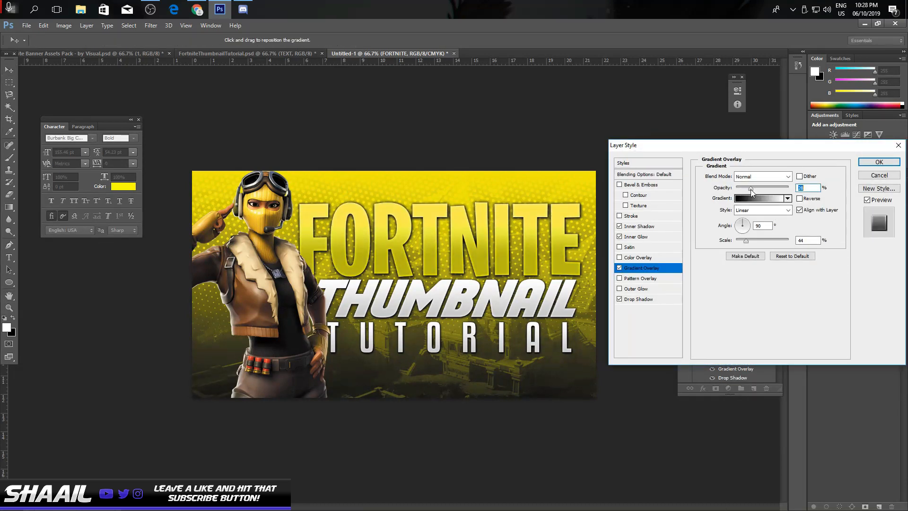
key("Return")
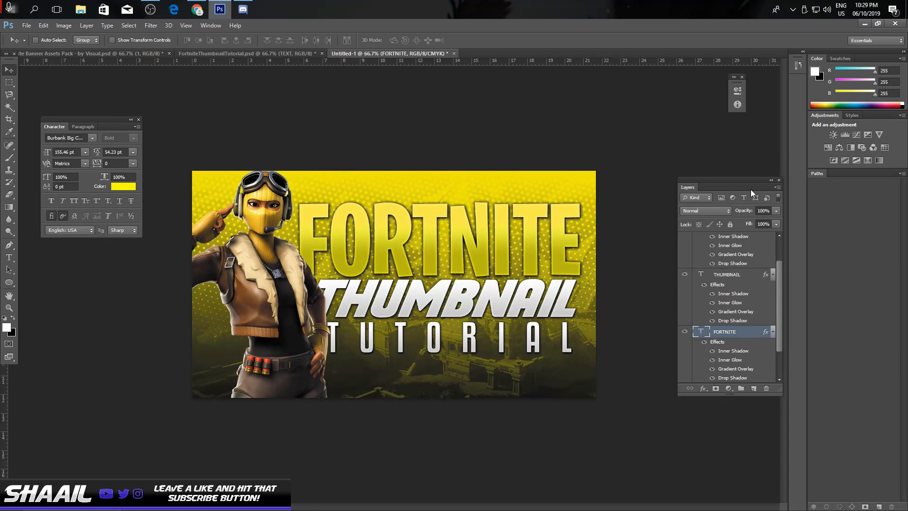
Add a new empty layer directly above the halftone layer, Layer 4
scroll(698, 322, "down", 2)
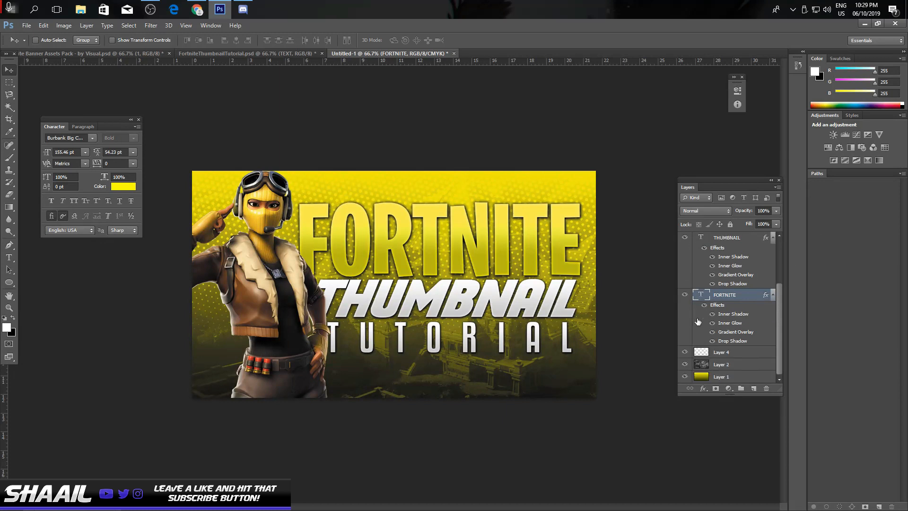
left_click(724, 351)
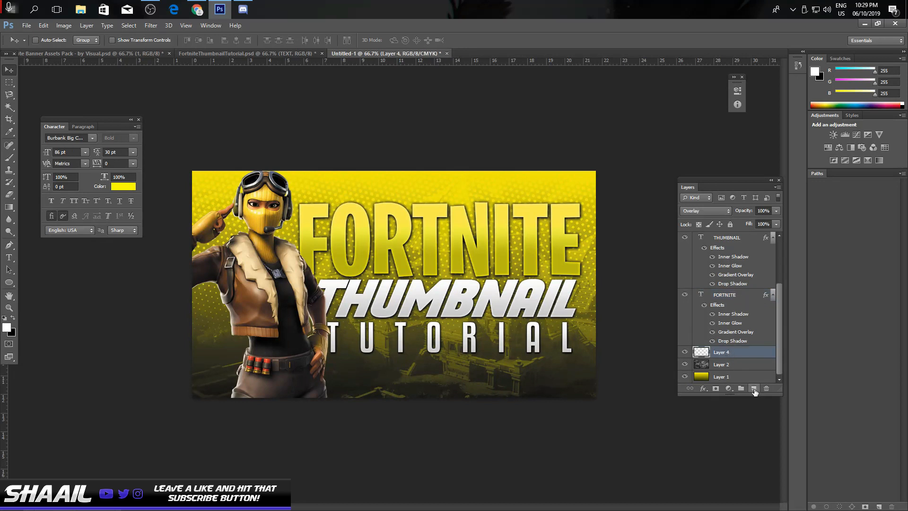
left_click(753, 388)
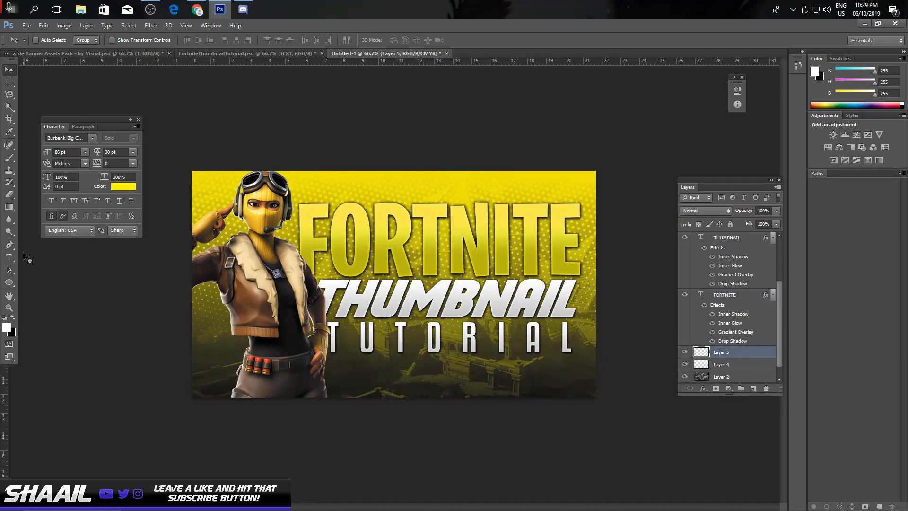
Set up a soft round 450 px brush with black as the foreground colour and collapse the Character panel away from the canvas
left_click(8, 156)
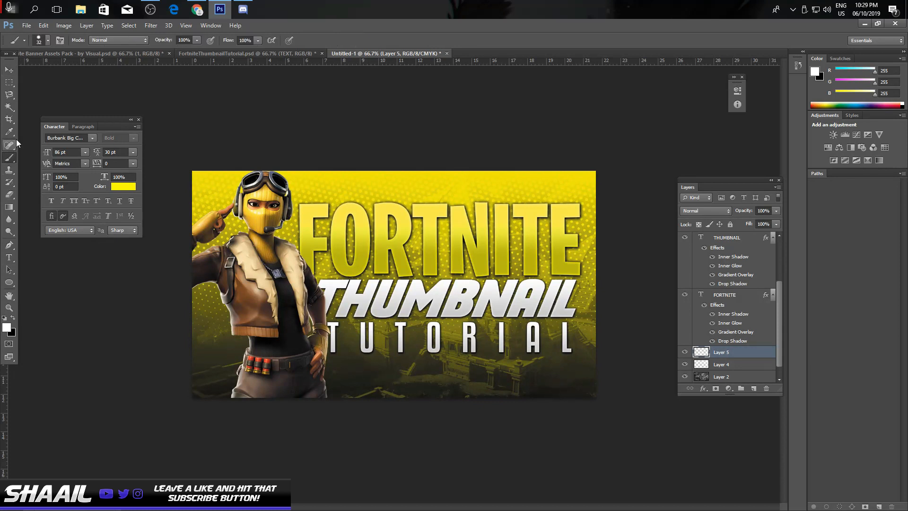
left_click(39, 42)
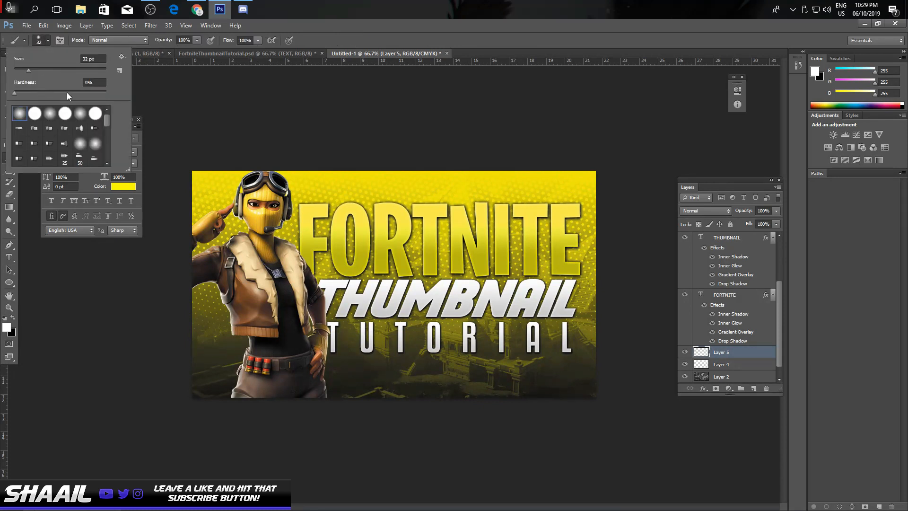
type("450")
key("Return")
left_click_drag(106, 121, 652, 93)
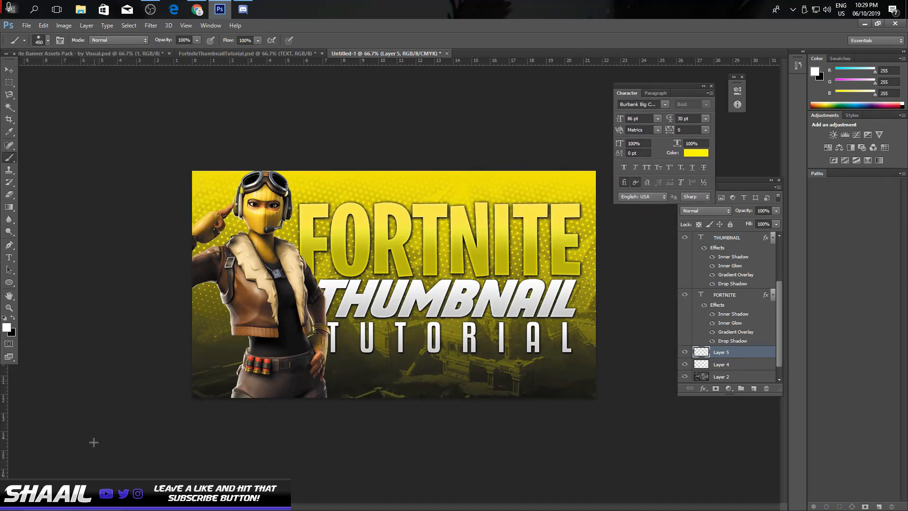
left_click(12, 320)
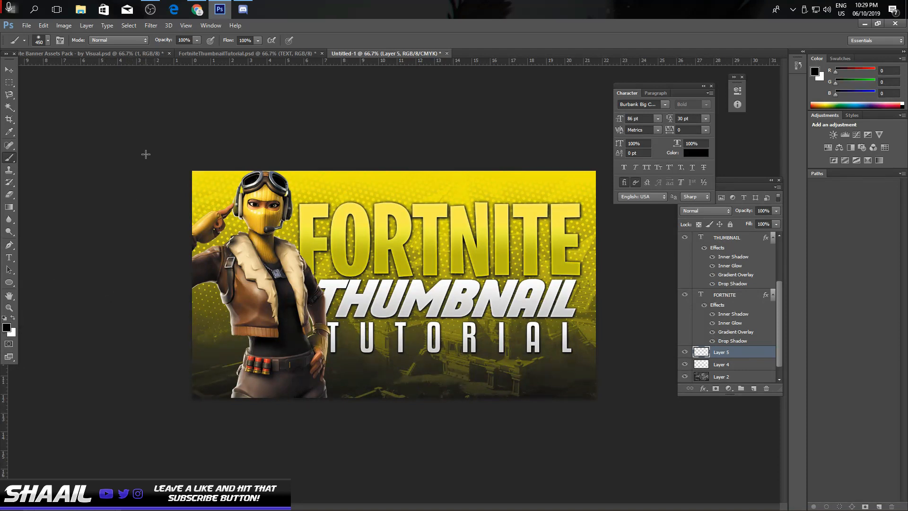
left_click(703, 86)
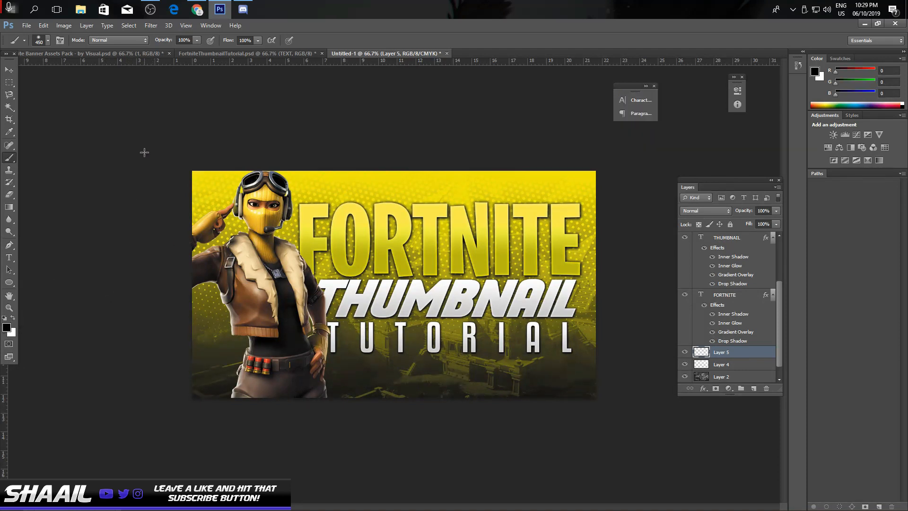
Paint soft black shading around the canvas edges on Layer 5 to form a vignette, undoing the last stroke
mouse_move(140, 155)
left_mouse_down()
mouse_move(121, 465)
mouse_move(395, 465)
mouse_move(737, 412)
left_mouse_up()
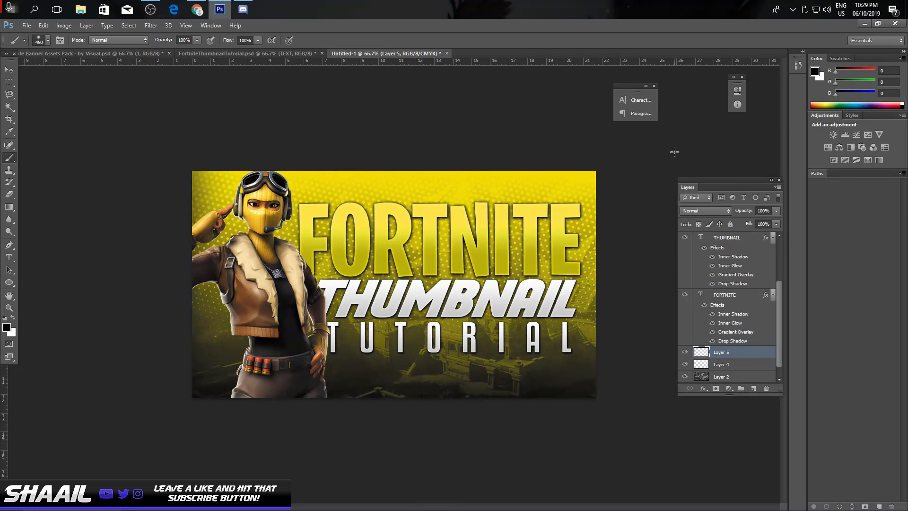
mouse_move(675, 152)
left_mouse_down()
mouse_move(655, 349)
mouse_move(646, 293)
left_mouse_up()
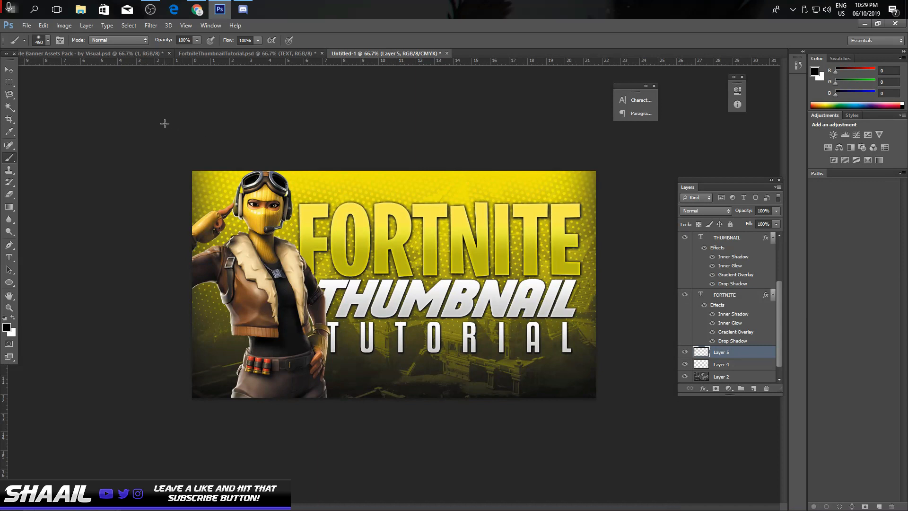
left_click_drag(165, 124, 704, 93)
key("ctrl+z")
key("ctrl+minus")
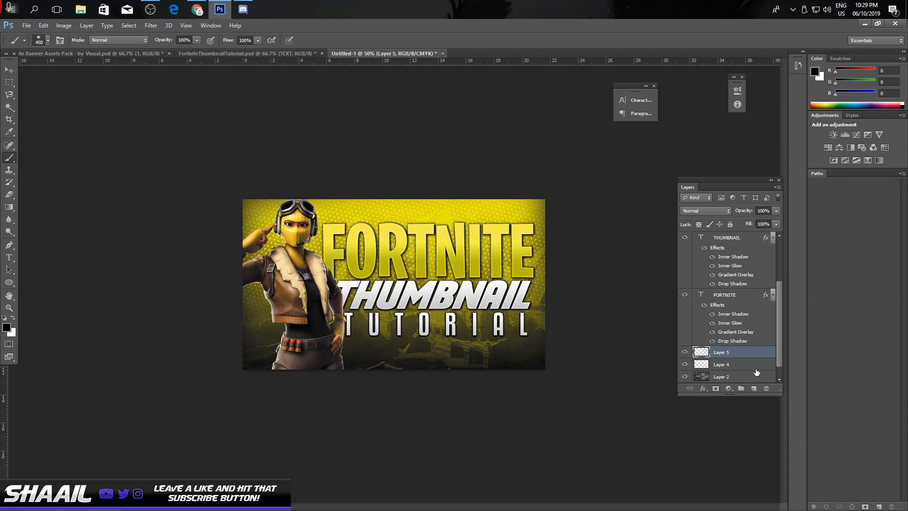
Add a new empty layer above the character's Layer 3 and make white the foreground colour
left_click(754, 389)
left_click_drag(722, 354, 720, 235)
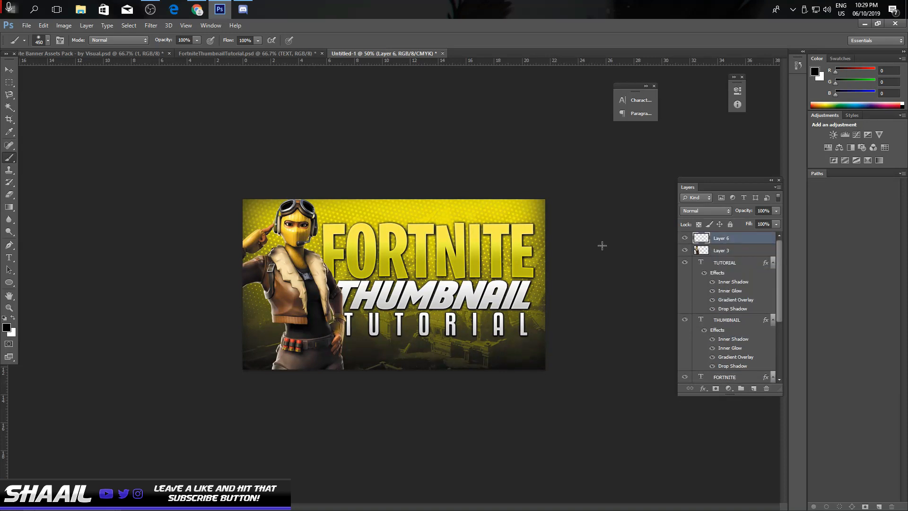
left_click(14, 318)
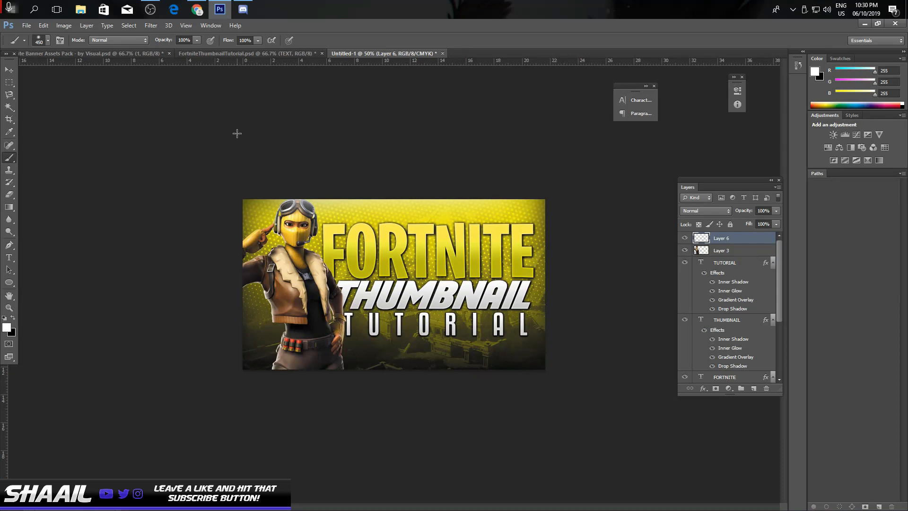
Add a new layer directly above the vignette on Layer 5 for the white glow and lower its opacity to 51%
scroll(723, 363, "down", 4)
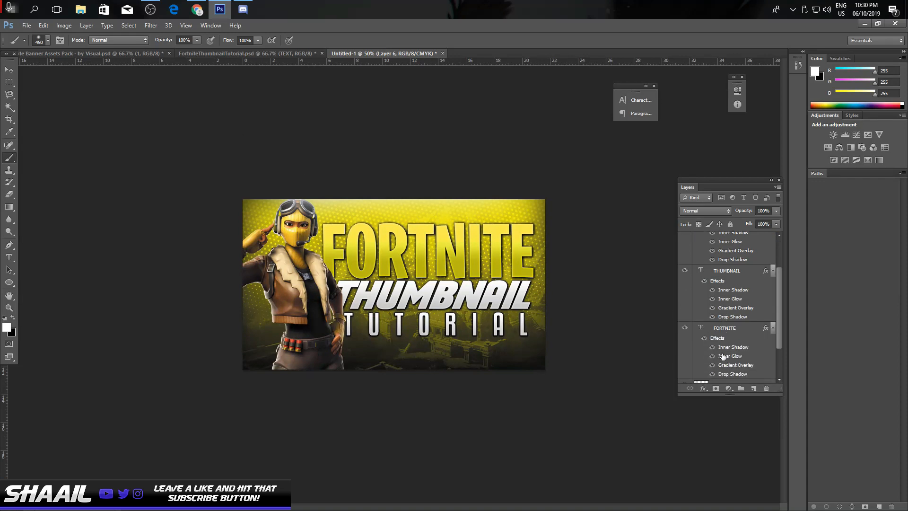
left_click(726, 348)
left_click(754, 389)
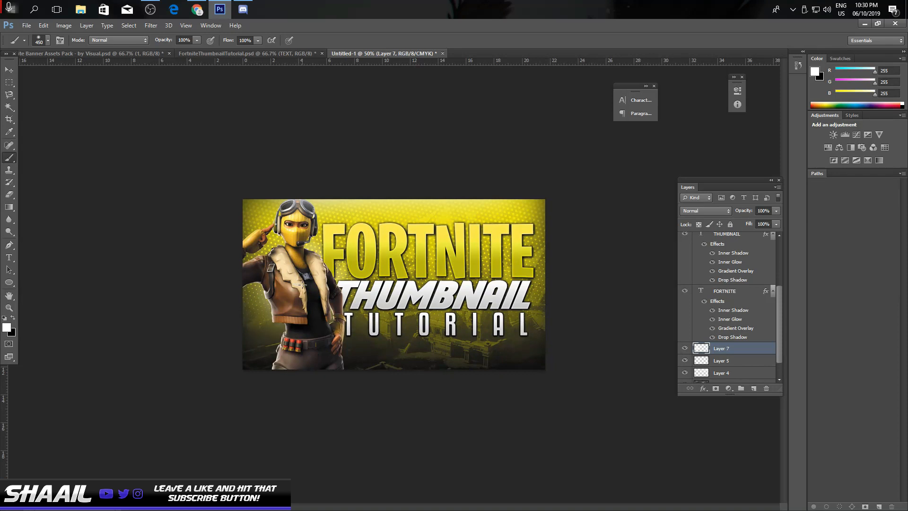
left_click(777, 212)
left_click_drag(753, 223, 750, 223)
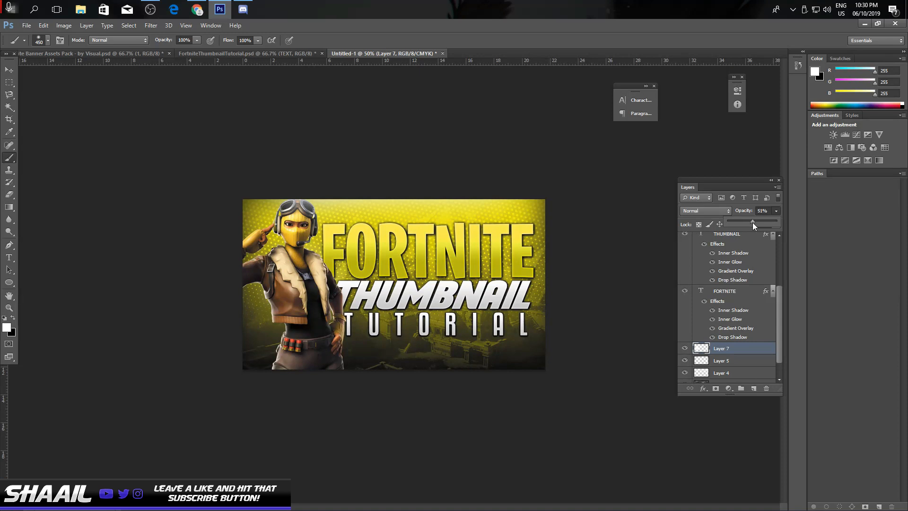
left_click(779, 215)
Add another layer above Layer 7 and set up a hard round brush at 32 px
scroll(710, 309, "down", 2)
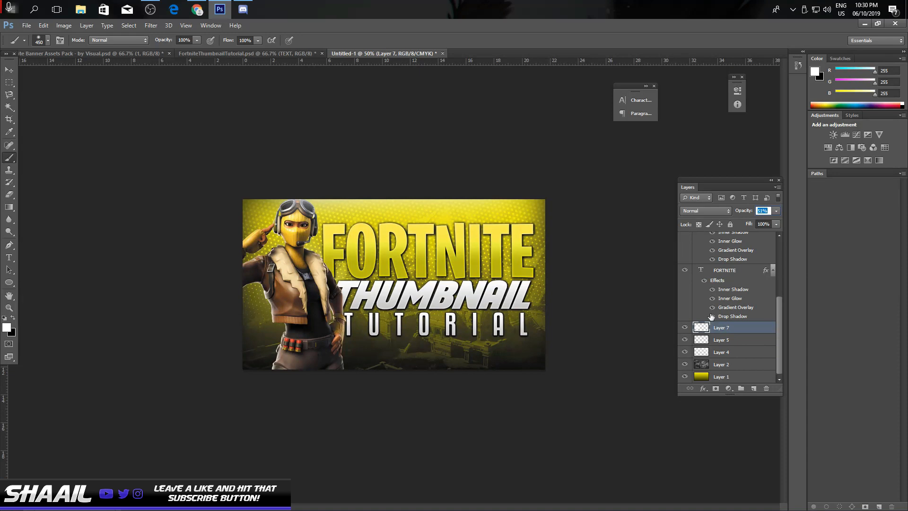
left_click(754, 390)
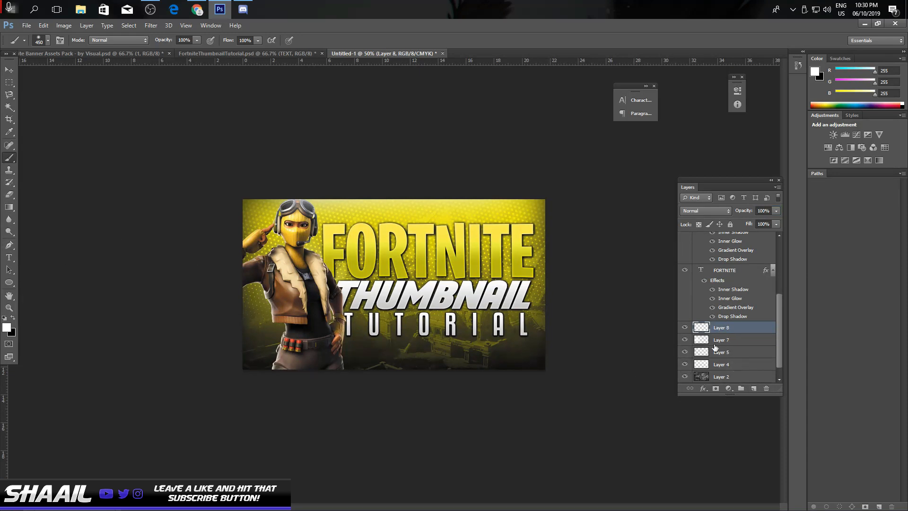
left_click(43, 42)
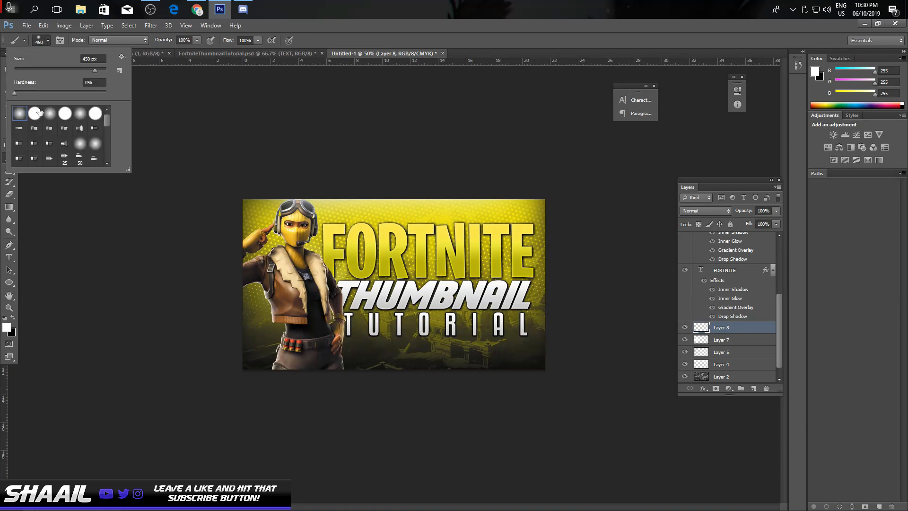
left_click(35, 113)
double_click(85, 58)
type("32")
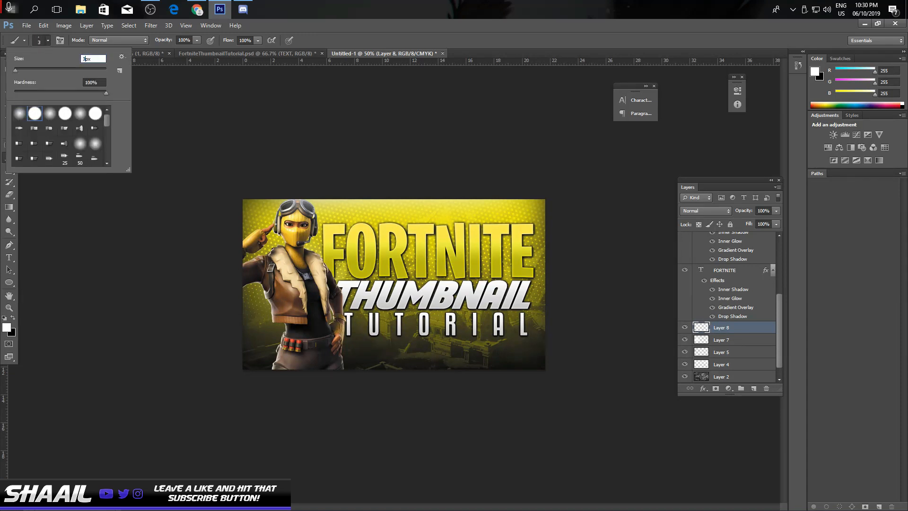
key("Return")
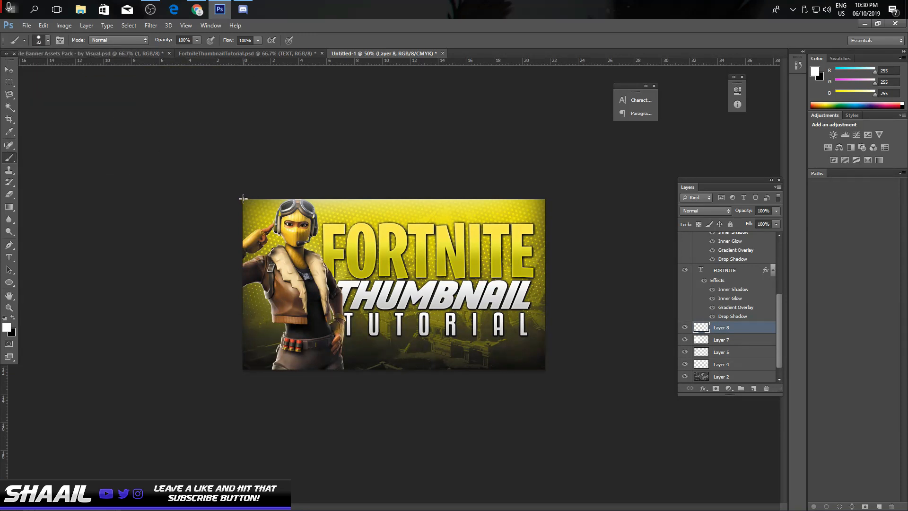
Paint a straight white border along all four canvas edges on Layer 8 and set its blend mode to Overlay
left_click_drag(244, 198, 592, 200)
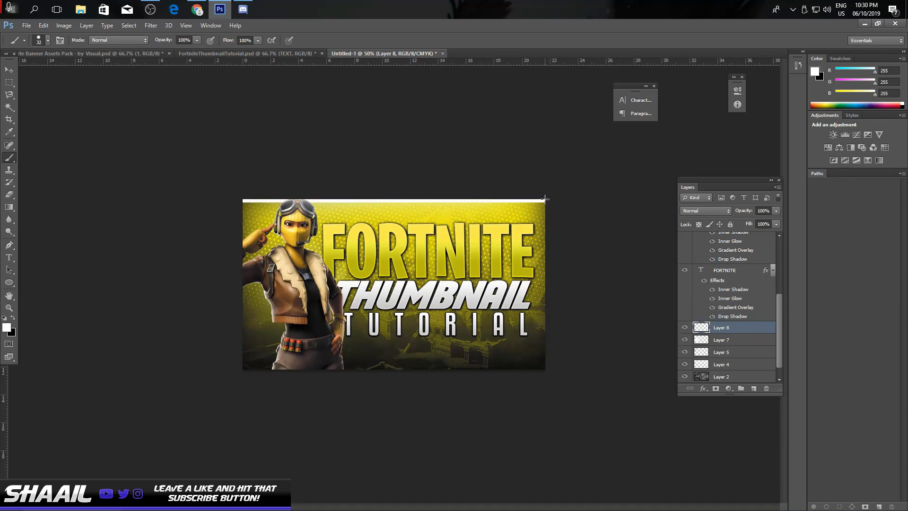
left_click(544, 372, "shift")
mouse_move(548, 370)
left_mouse_down()
mouse_move(350, 367)
mouse_move(161, 347)
left_mouse_up()
left_click_drag(241, 198, 213, 415)
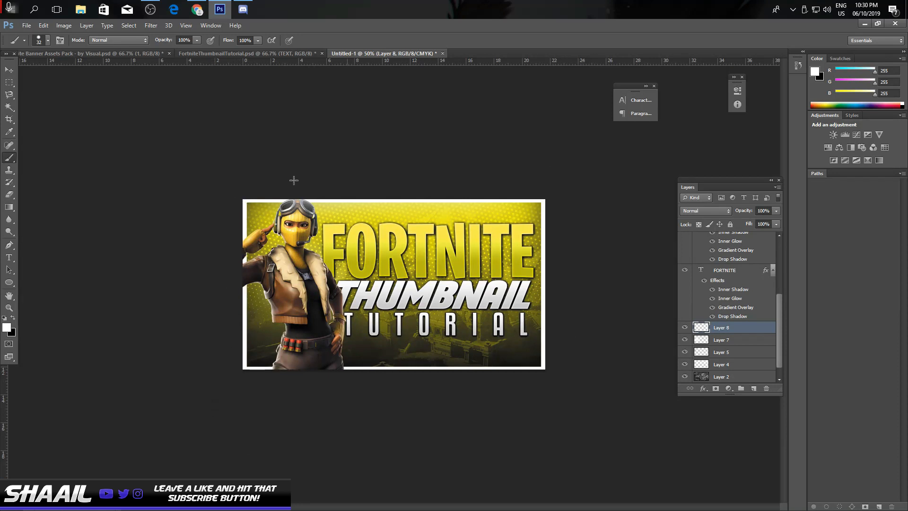
left_click(707, 211)
left_click(690, 334)
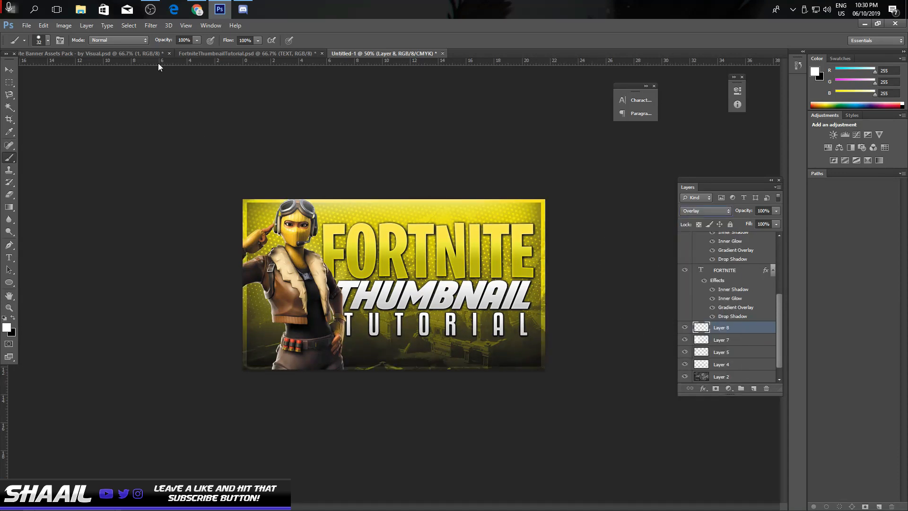
Examine the Outline layer in FortniteThumbnailTutorial.psd with the whole canvas selected, and return to Untitled-1
left_click(206, 56)
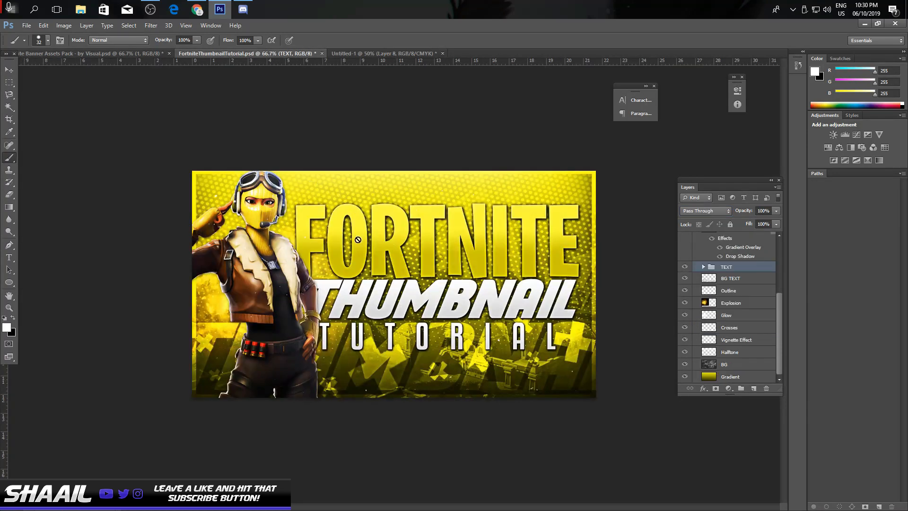
left_click(734, 292)
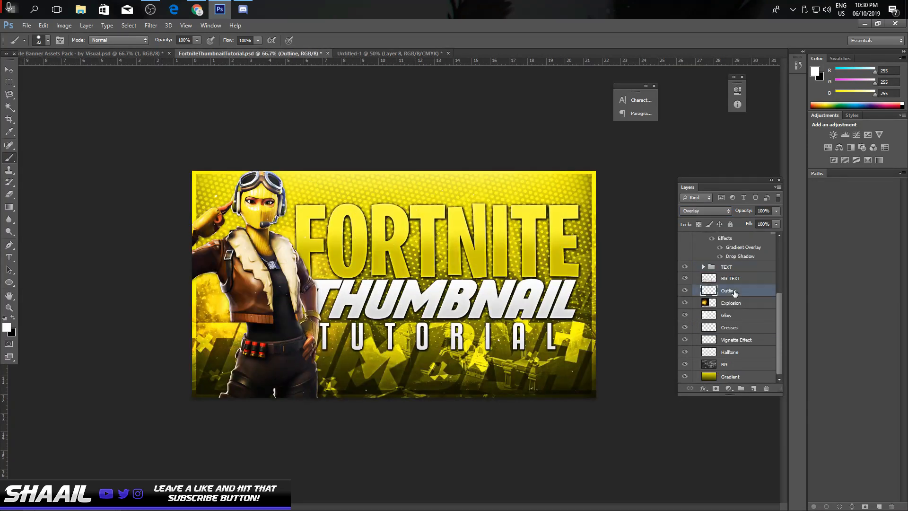
key("ctrl+a")
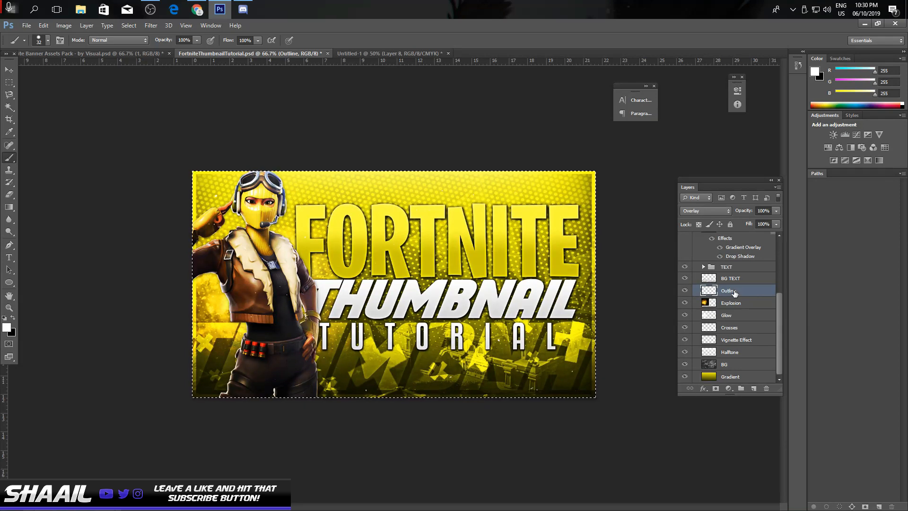
left_click(367, 54)
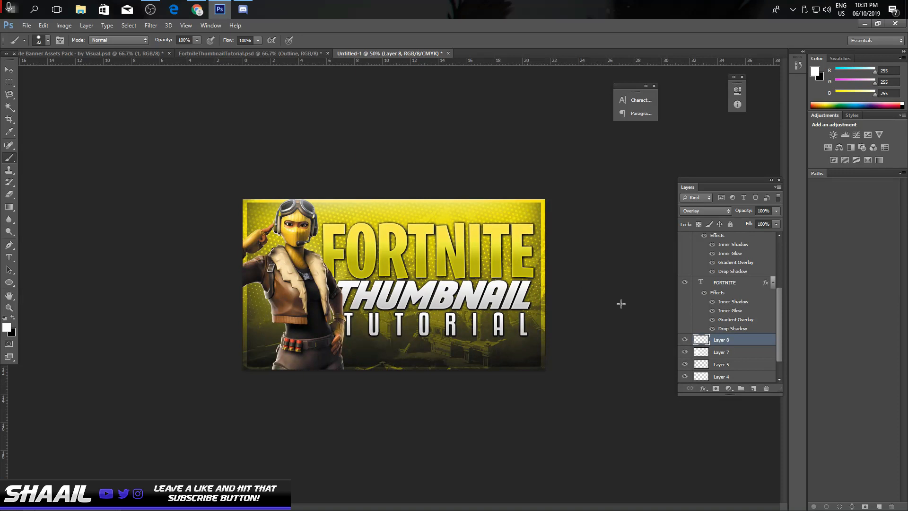
Duplicate the THUMBNAIL text, rasterize the copy with its layer style, and place it directly beneath the FORTNITE layer
scroll(746, 310, "up", 2)
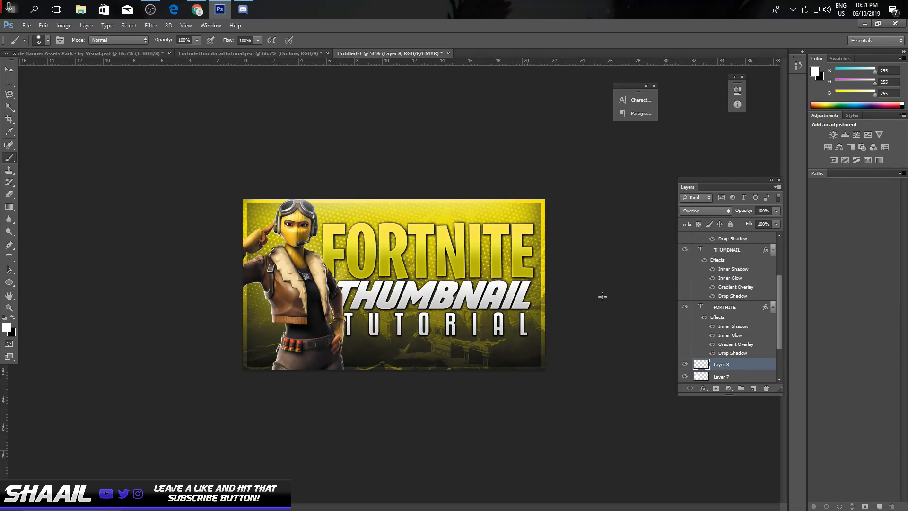
left_click(723, 256)
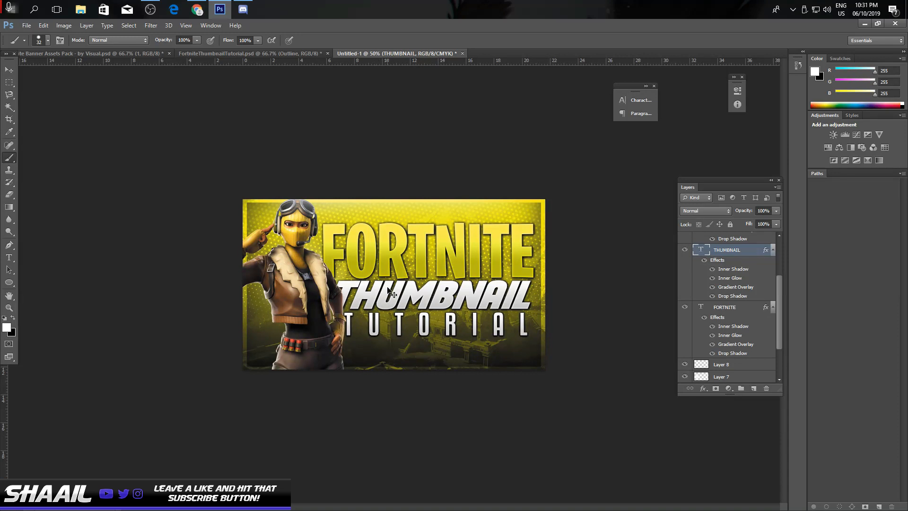
key("ctrl+j")
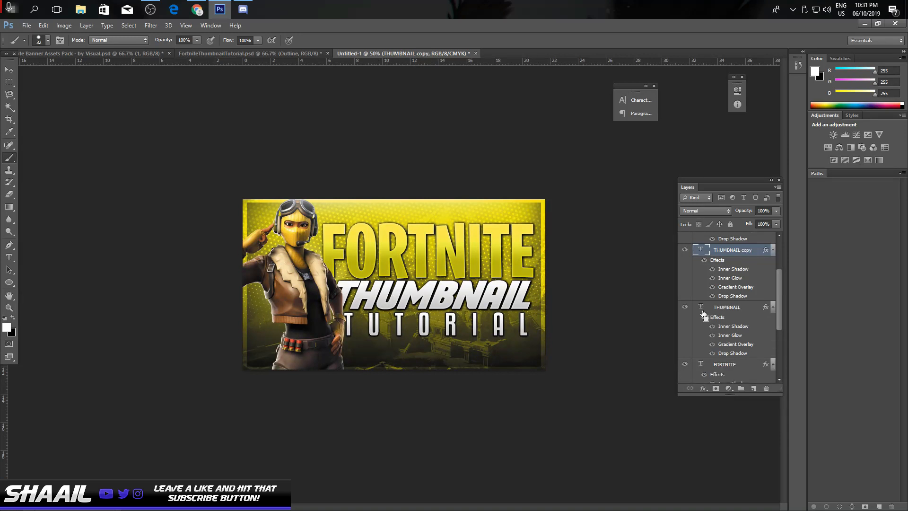
right_click(739, 253)
left_click(771, 232)
left_click_drag(730, 256, 742, 356)
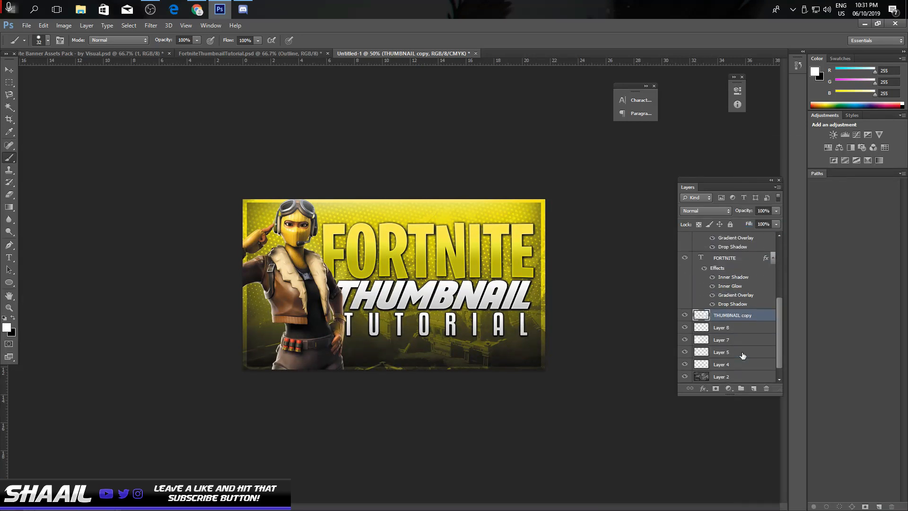
Enlarge the THUMBNAIL copy beyond the canvas width with Free Transform and place it across the bottom of the canvas
key("ctrl+y")
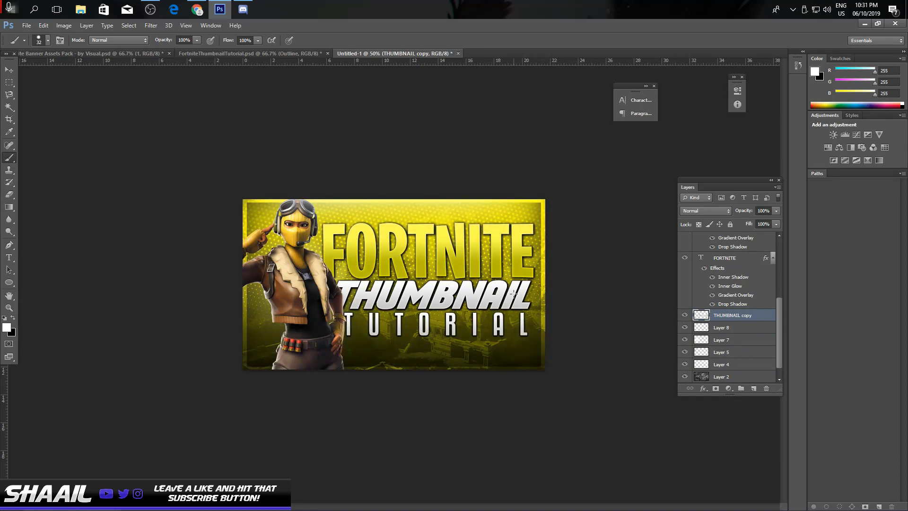
key("ctrl+y")
key("ctrl+t")
left_click_drag(531, 280, 638, 262)
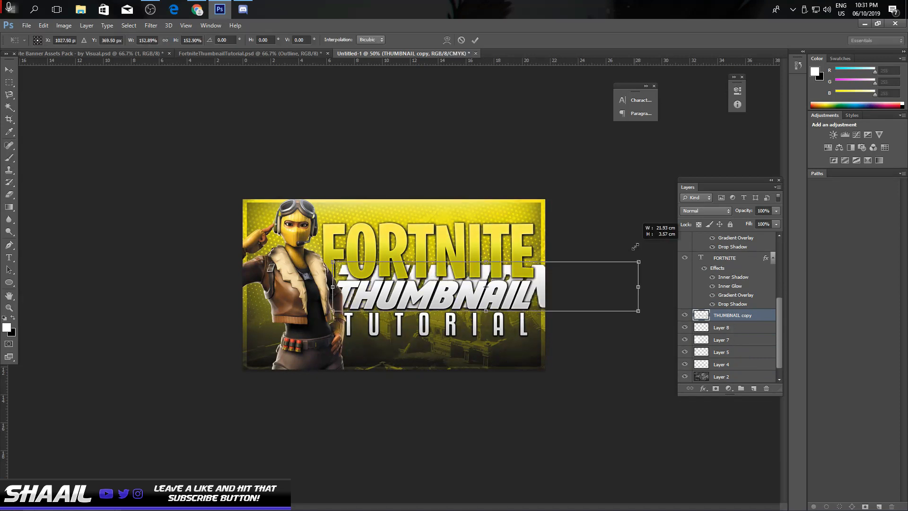
left_click_drag(564, 283, 452, 345)
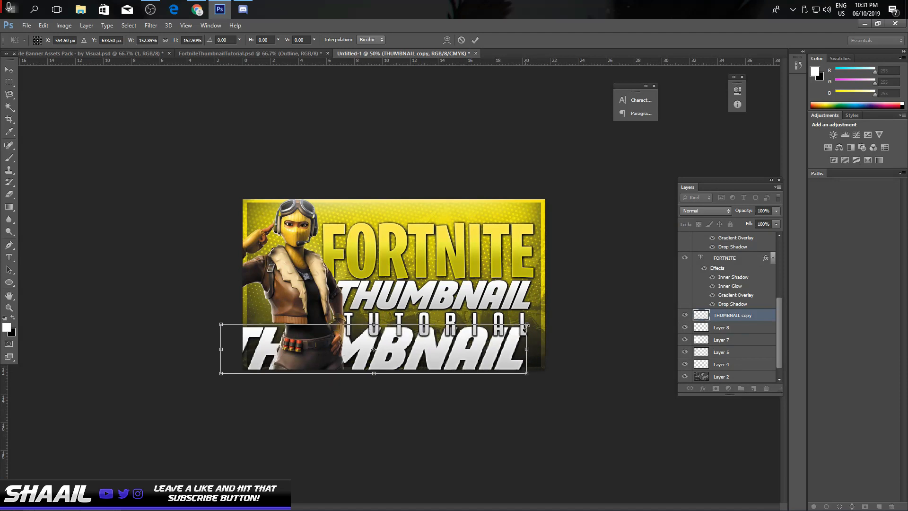
left_click_drag(529, 322, 618, 314)
key("Return")
Set the THUMBNAIL copy's blend mode to Color Dodge and activate the Move tool
key("b")
left_click(715, 211)
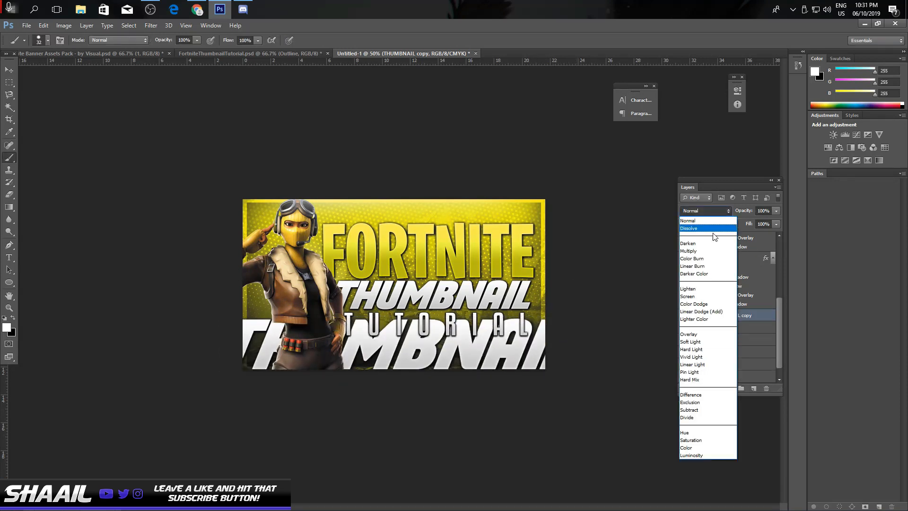
left_click(702, 305)
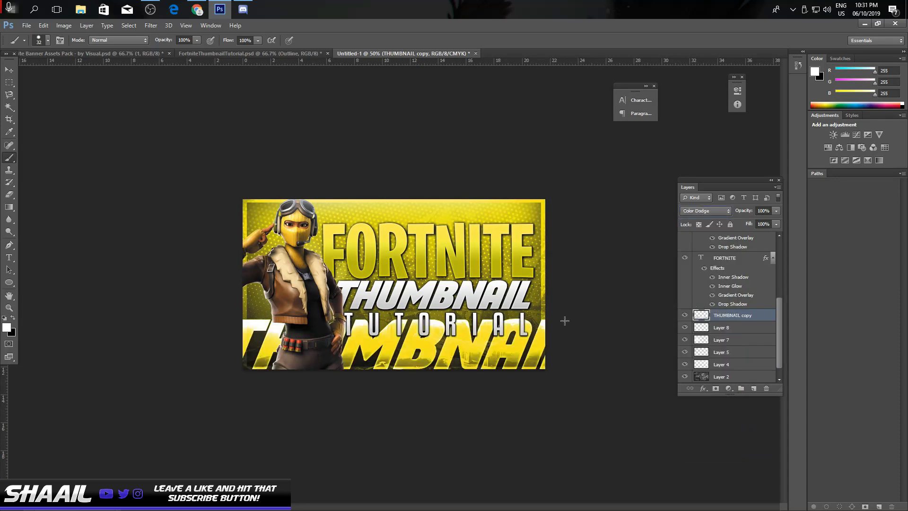
left_click(11, 70)
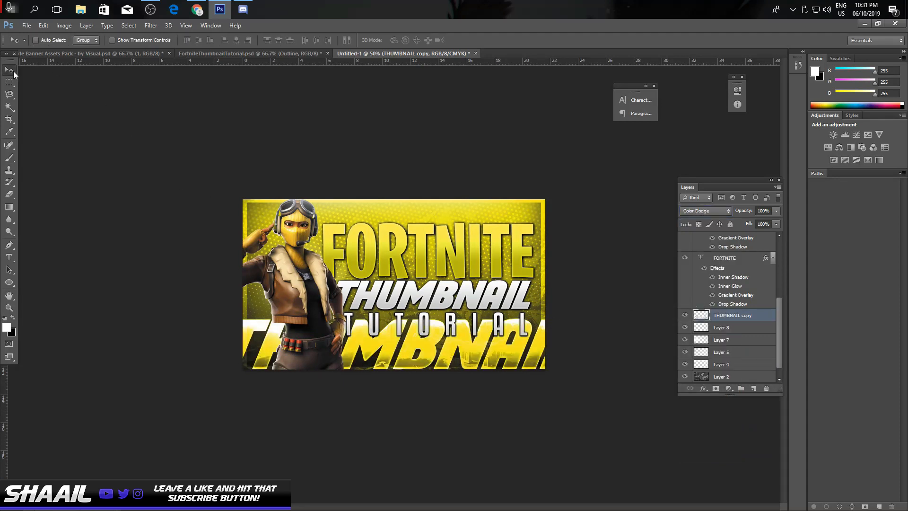
Nudge the THUMBNAIL copy slightly upward on the canvas and move it beneath Layer 8 in the layer order
left_click_drag(328, 190, 328, 185)
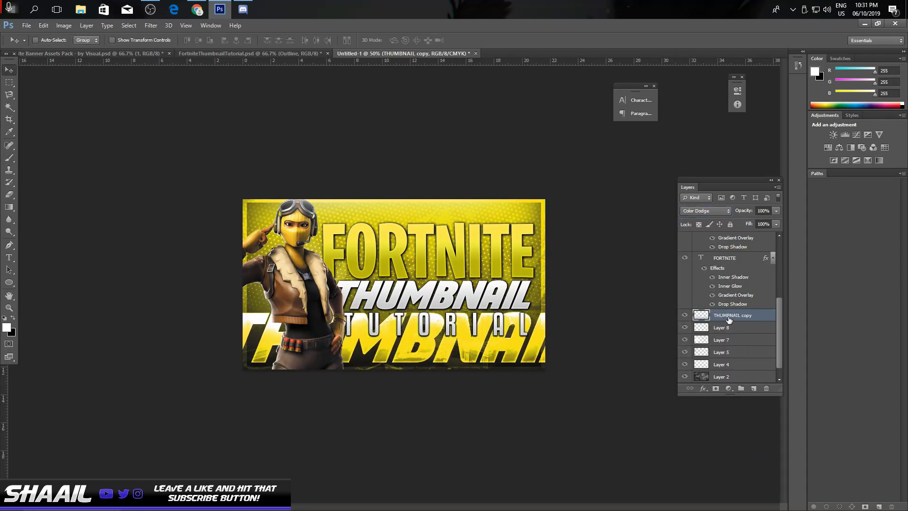
left_click_drag(729, 320, 733, 339)
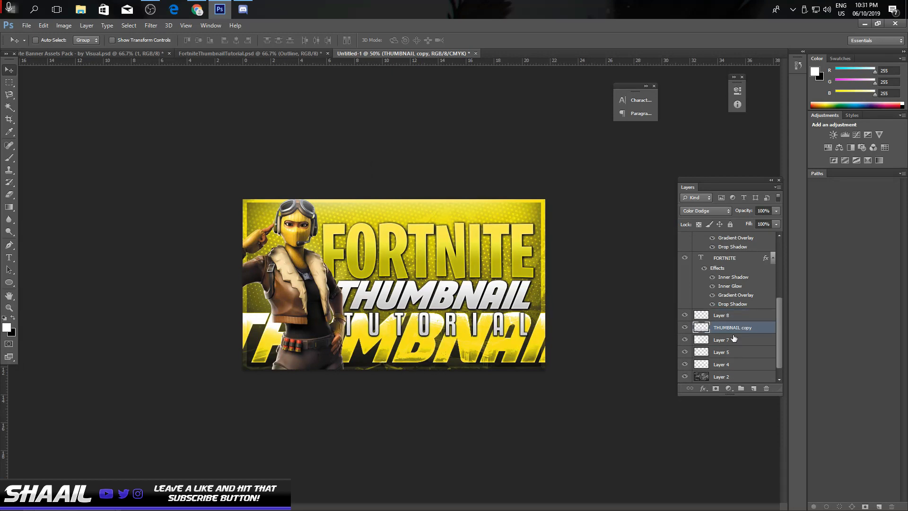
Reduce the THUMBNAIL copy layer's fill to 55%
left_click(776, 225)
left_click_drag(765, 235, 756, 239)
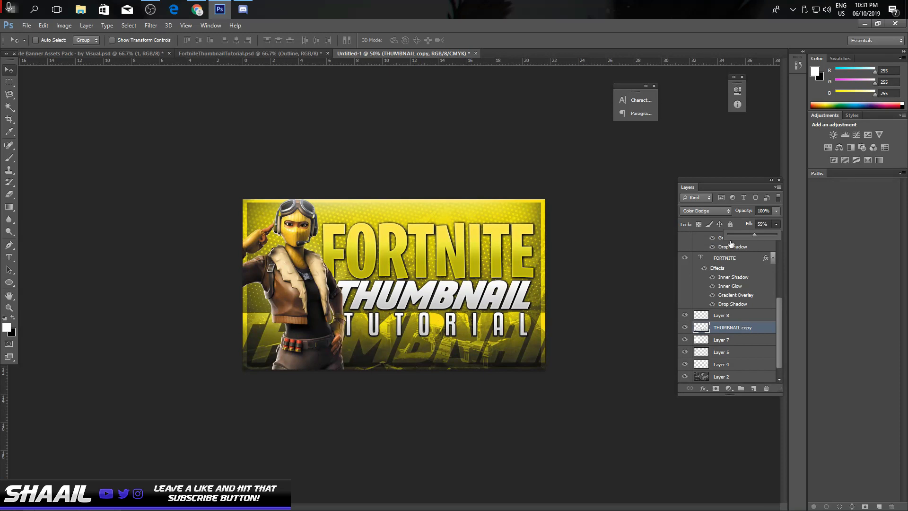
left_click(773, 226)
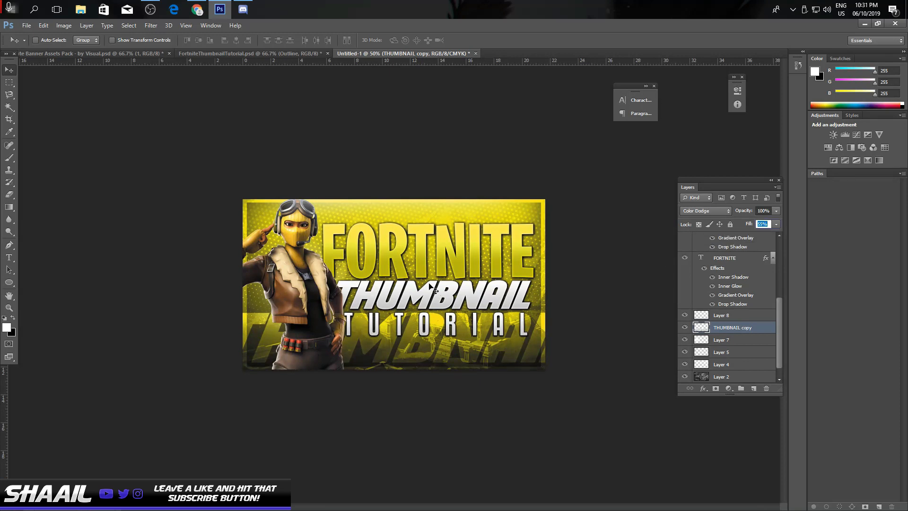
Create a new layer directly above the character's Layer 3 and make it a clipping mask on that layer
scroll(729, 275, "up", 5)
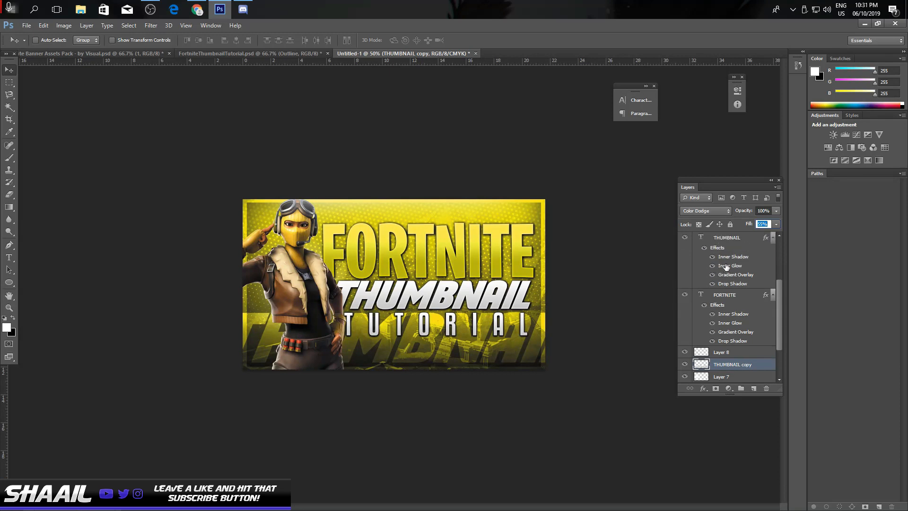
scroll(726, 266, "up", 1)
left_click(727, 254)
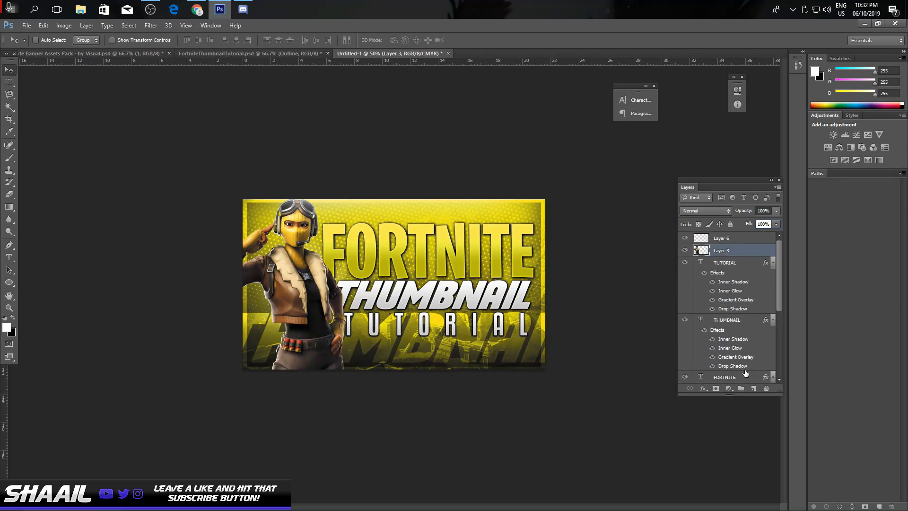
left_click(754, 389)
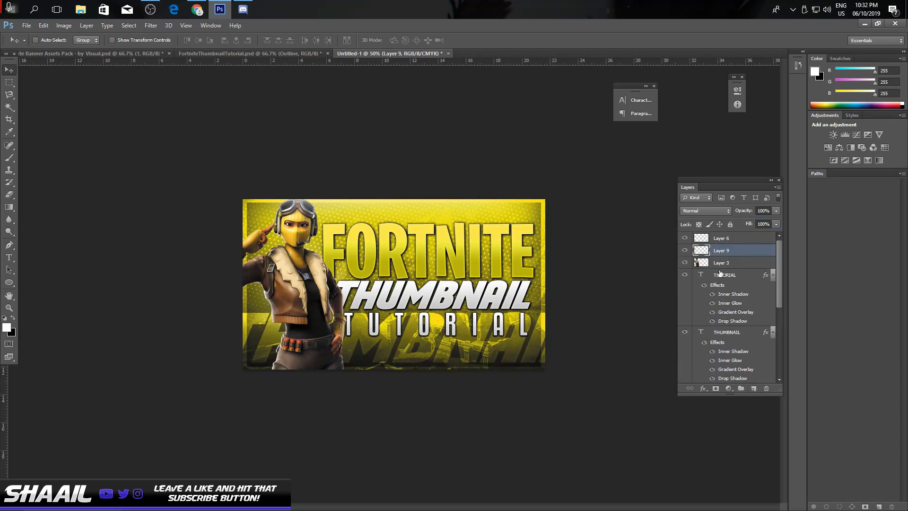
right_click(755, 249)
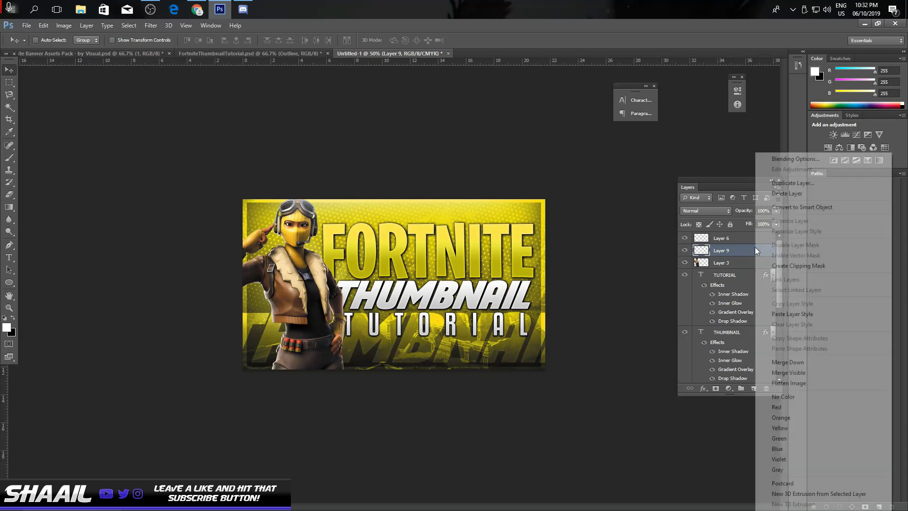
left_click(776, 266)
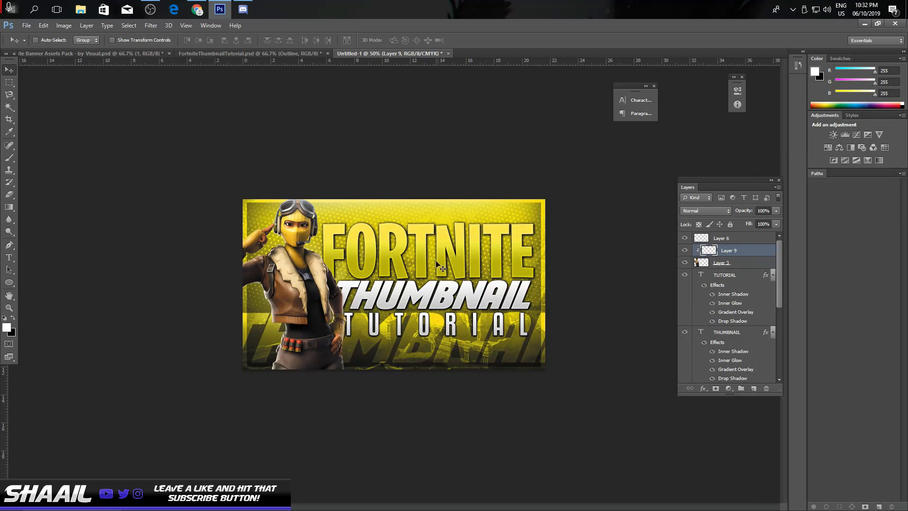
Set up the Brush tool with a soft round tip at 0% hardness and a size of 450 px
left_click(10, 159)
left_click(47, 40)
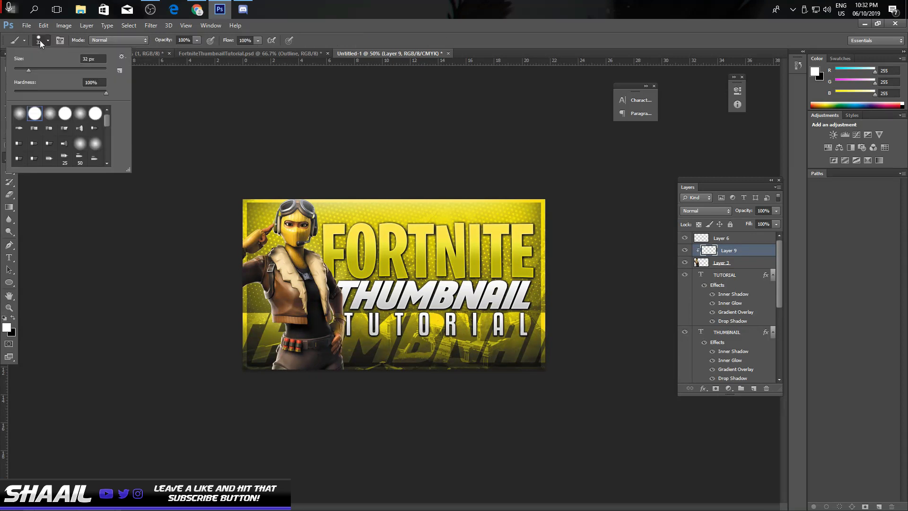
left_click(20, 114)
left_click(86, 59)
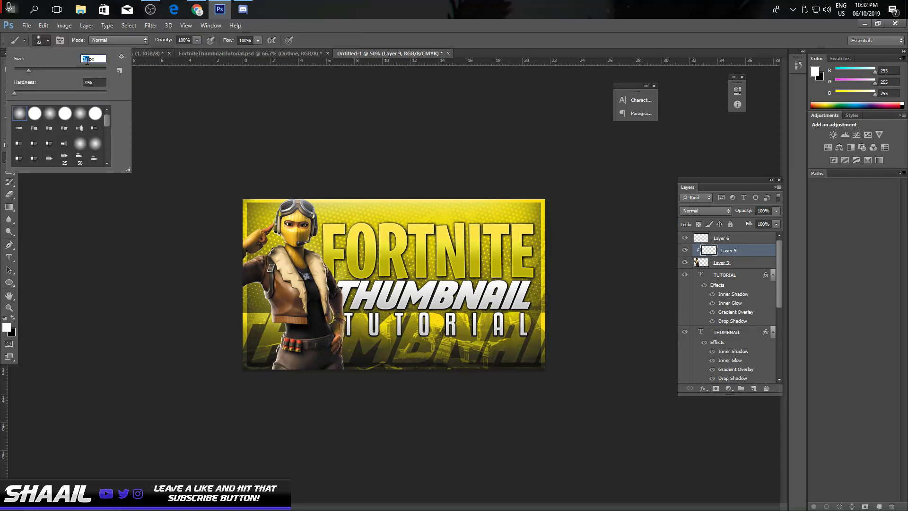
type("450")
key("Return")
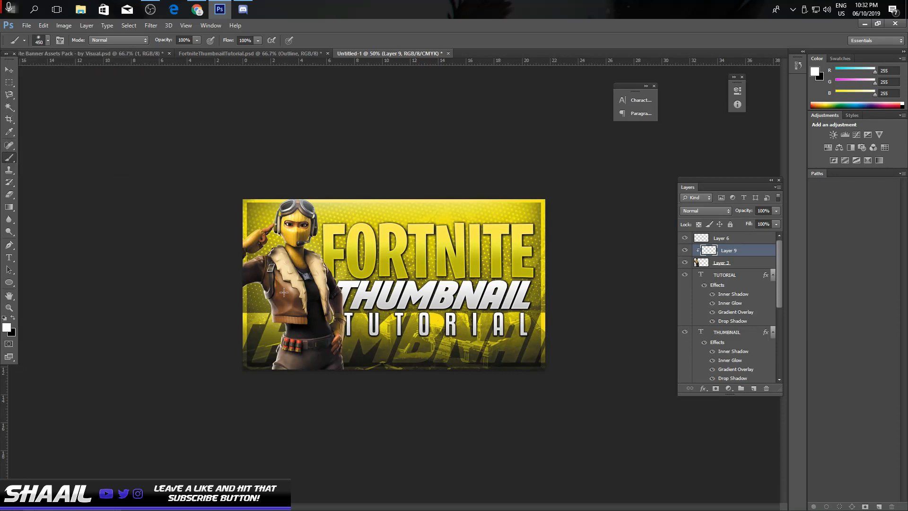
Paint white along the side of the character facing the text on Layer 9 and set the layer's blend mode to Soft Light
mouse_move(324, 195)
left_mouse_down()
mouse_move(361, 308)
mouse_move(372, 404)
left_mouse_up()
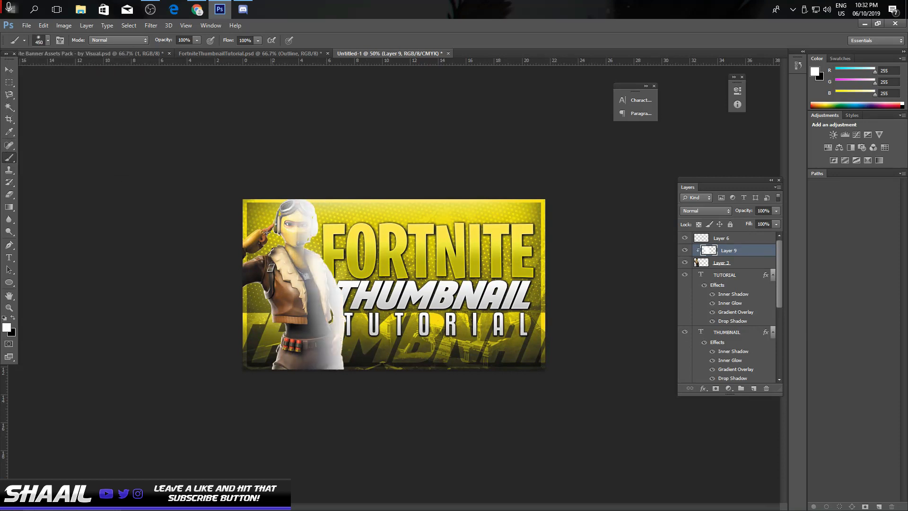
left_click(705, 210)
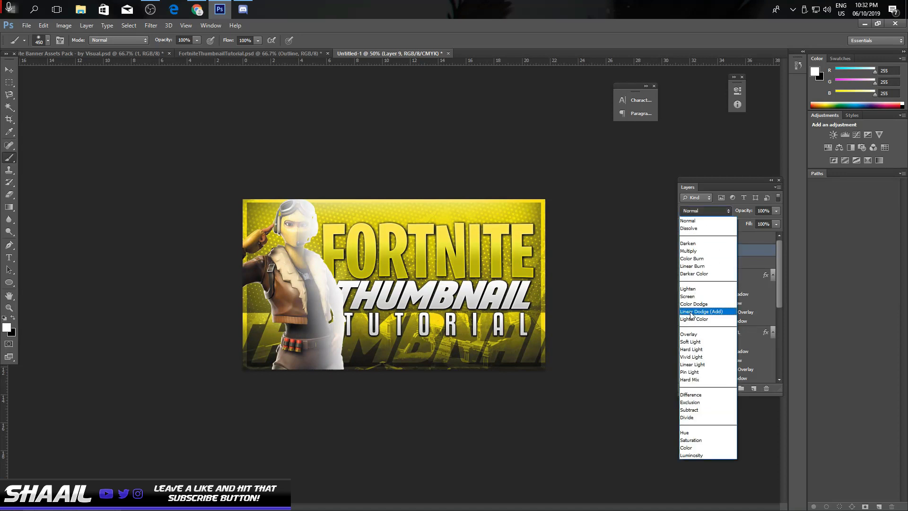
left_click(705, 345)
Swap the foreground colour to black and paint shading along the character's outer side near the canvas edge
left_click(14, 317)
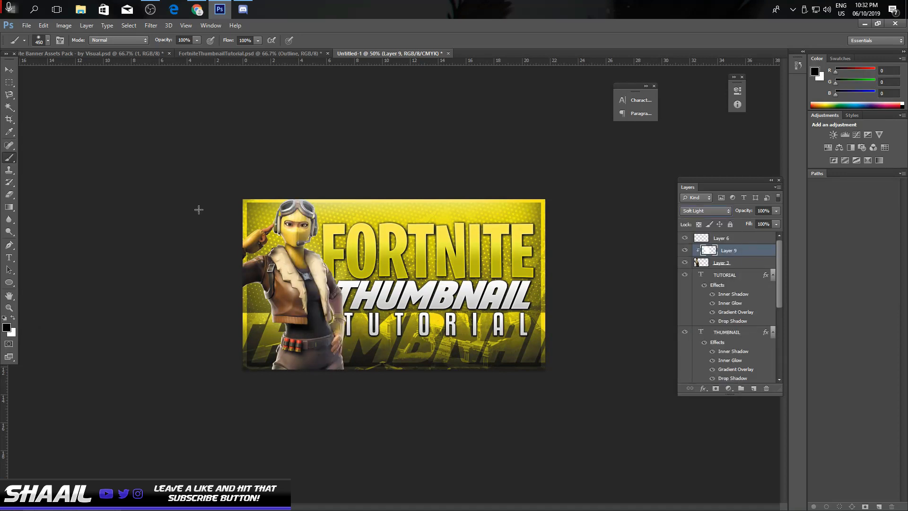
left_click(258, 211)
mouse_move(257, 211)
left_mouse_down()
mouse_move(223, 256)
mouse_move(243, 192)
mouse_move(216, 363)
mouse_move(226, 415)
left_mouse_up()
Add a black-to-white Gradient Overlay to the character's Layer 3 with blend mode Overlay, 75% opacity and a 90° angle
right_click(753, 263)
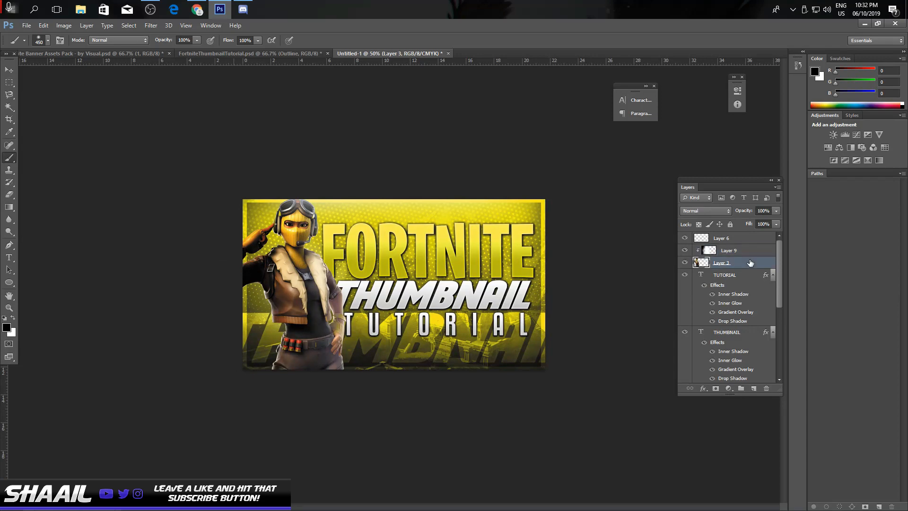
left_click(789, 159)
left_click(643, 268)
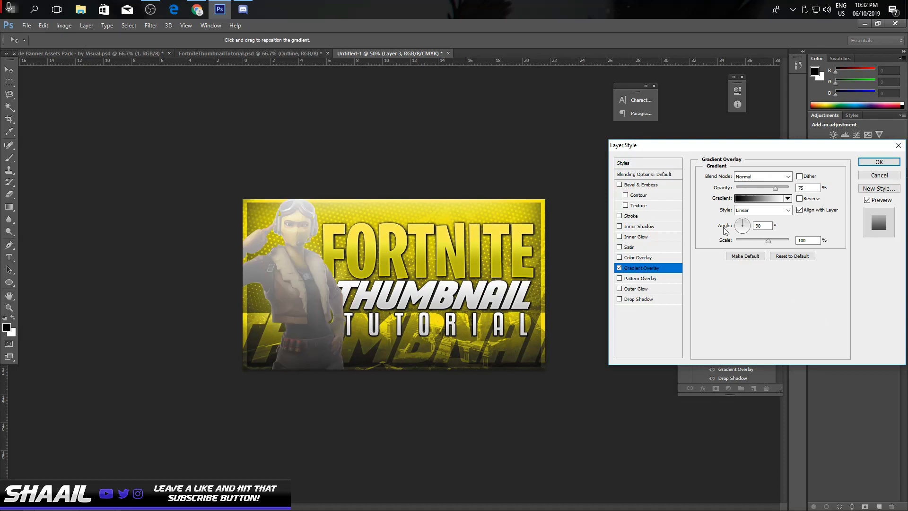
left_click(754, 179)
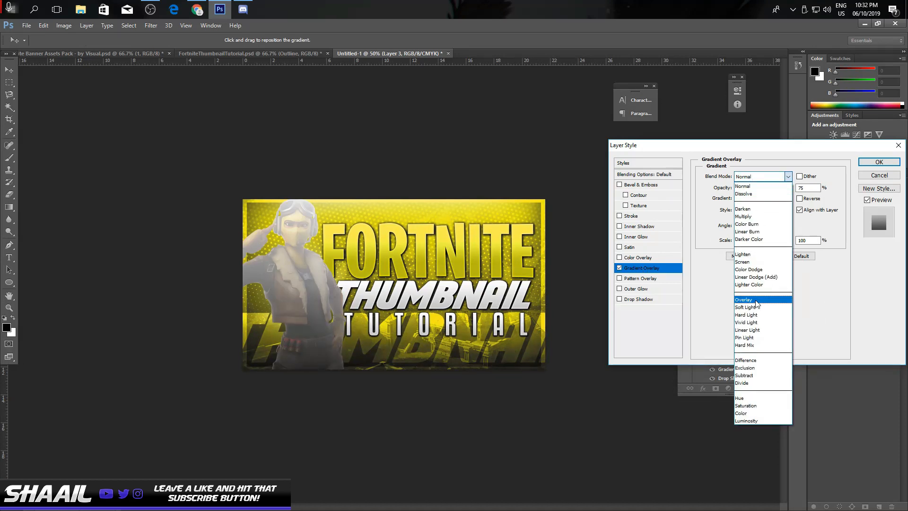
left_click(756, 304)
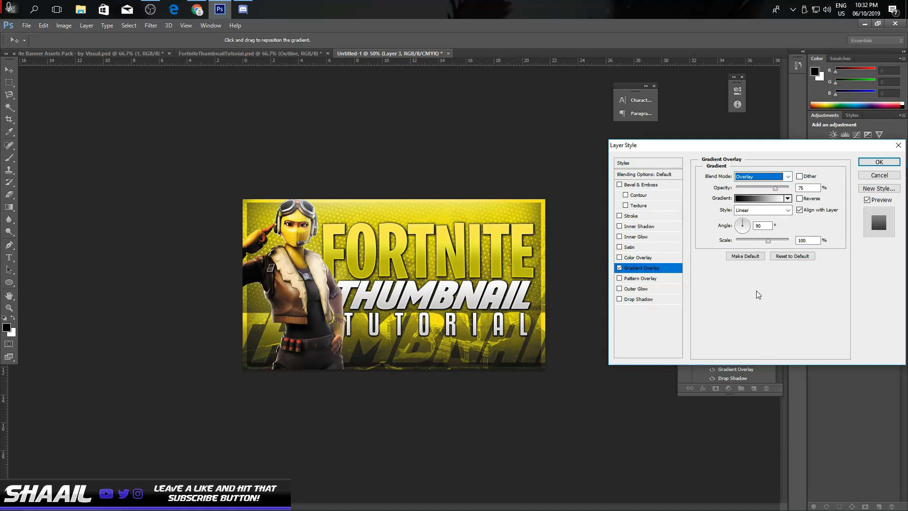
left_click(871, 163)
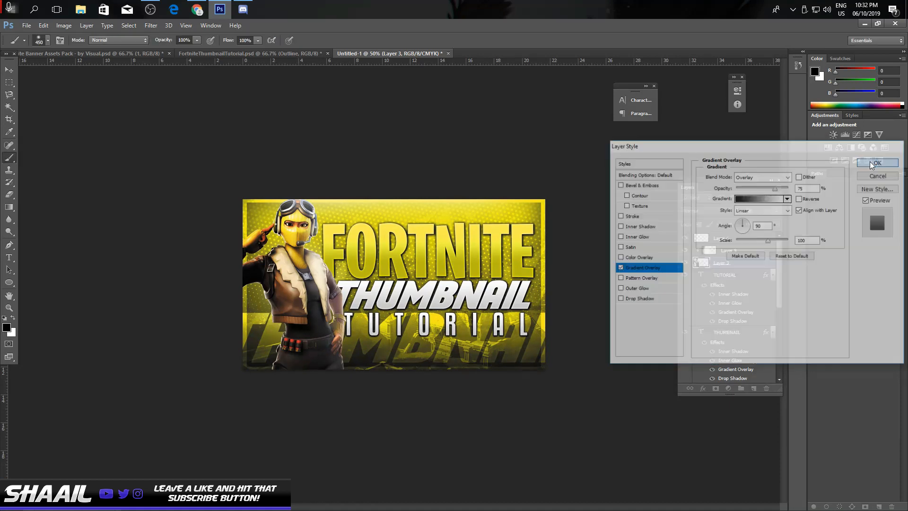
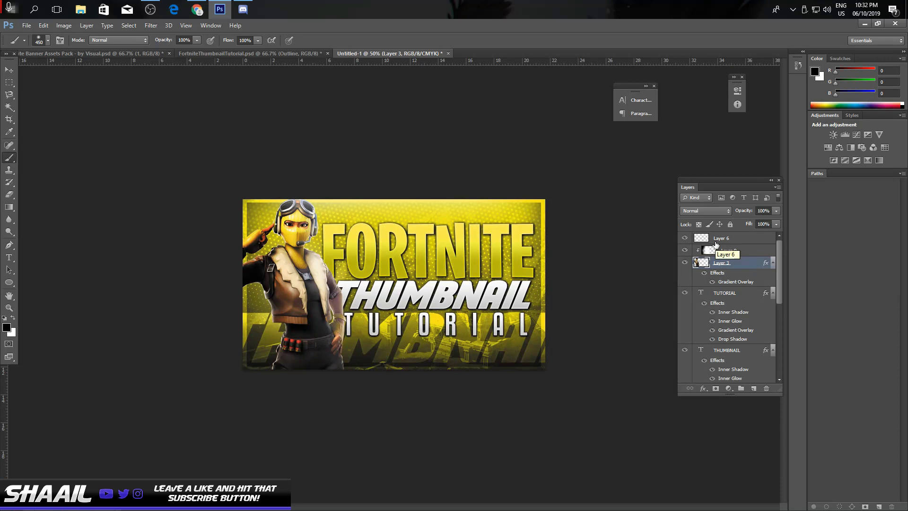
Copy the Explosion layer from FortniteThumbnailTutorial.psd and paste it into Untitled-1
left_click(222, 54)
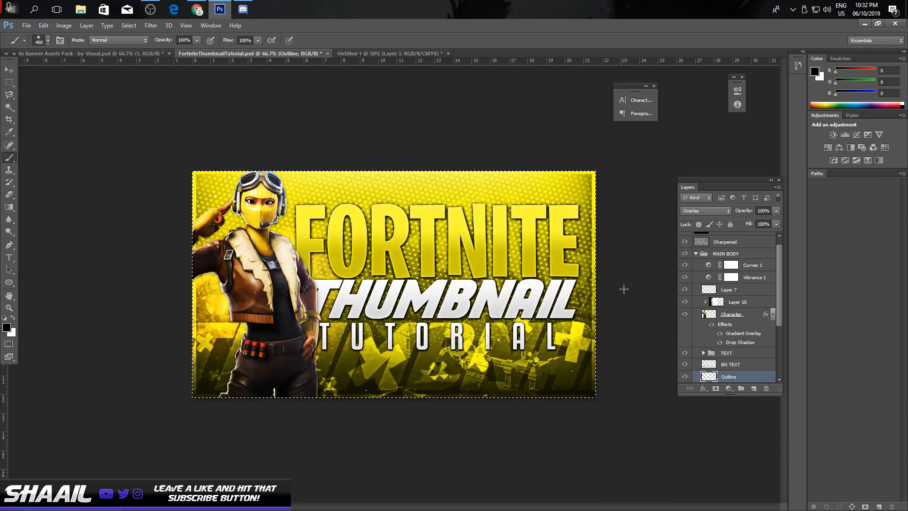
scroll(722, 306, "down", 3)
left_click(723, 307)
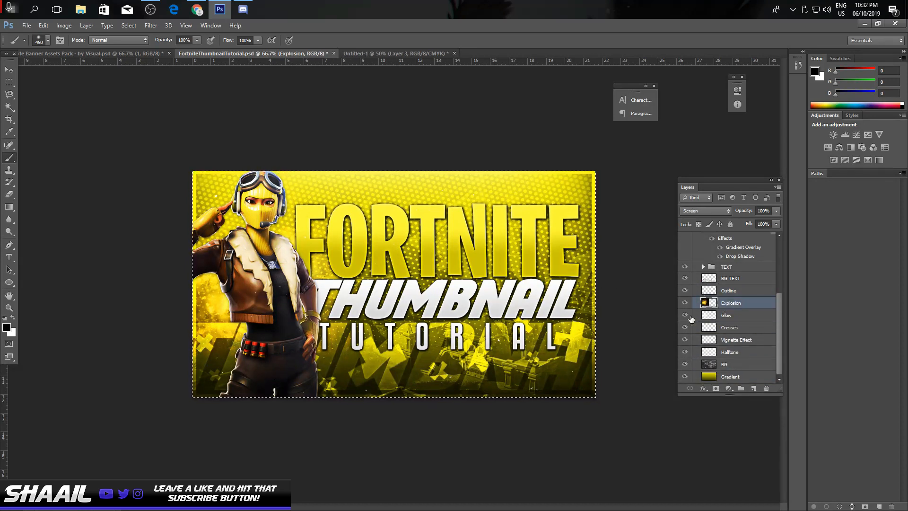
left_click(382, 53)
key("ctrl+v")
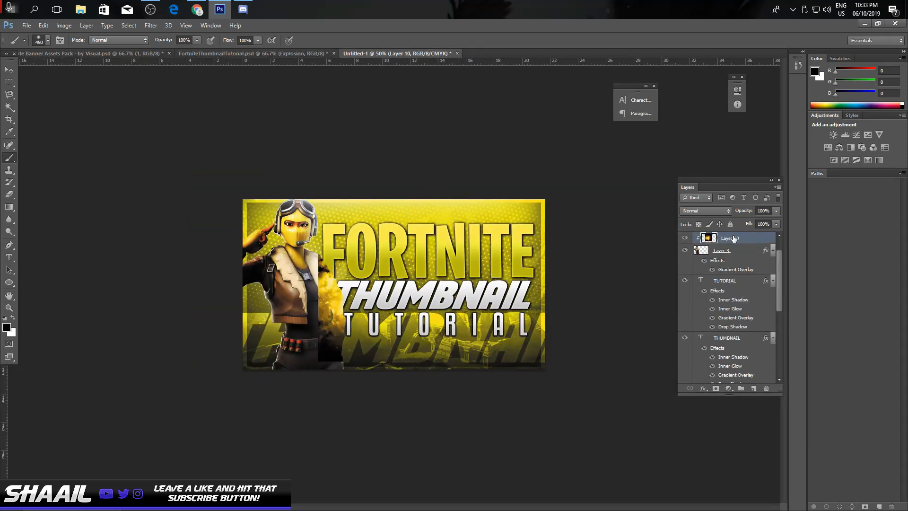
Move the pasted explosion layer directly beneath the FORTNITE layer and set its blend mode to Screen
left_click_drag(740, 240, 740, 377)
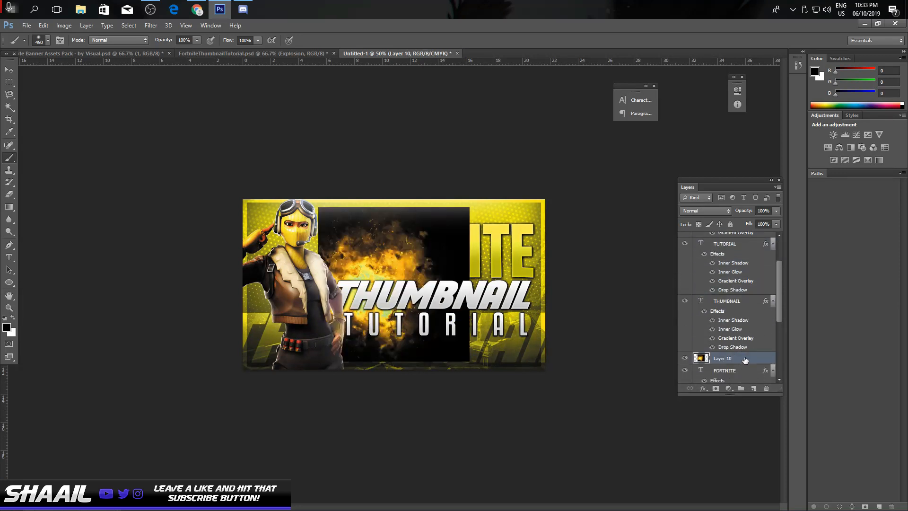
left_click_drag(732, 320, 740, 380)
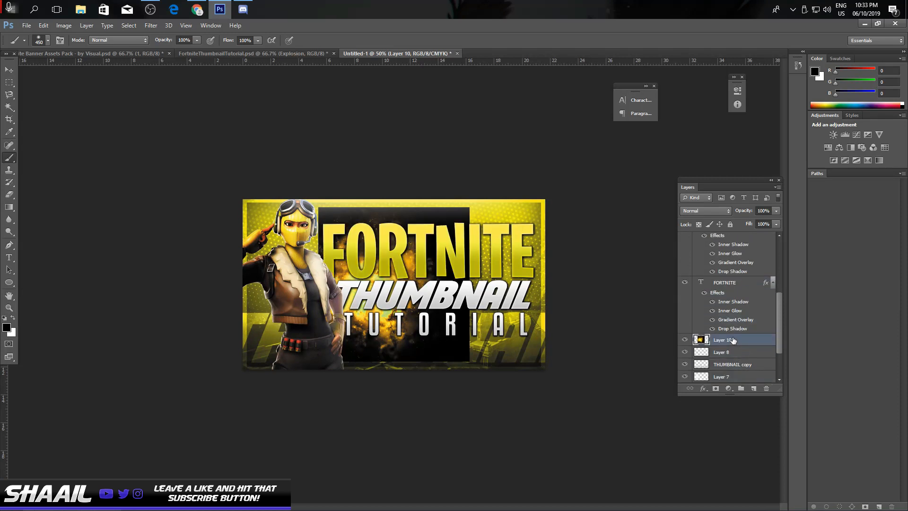
left_click(710, 212)
left_click(700, 288)
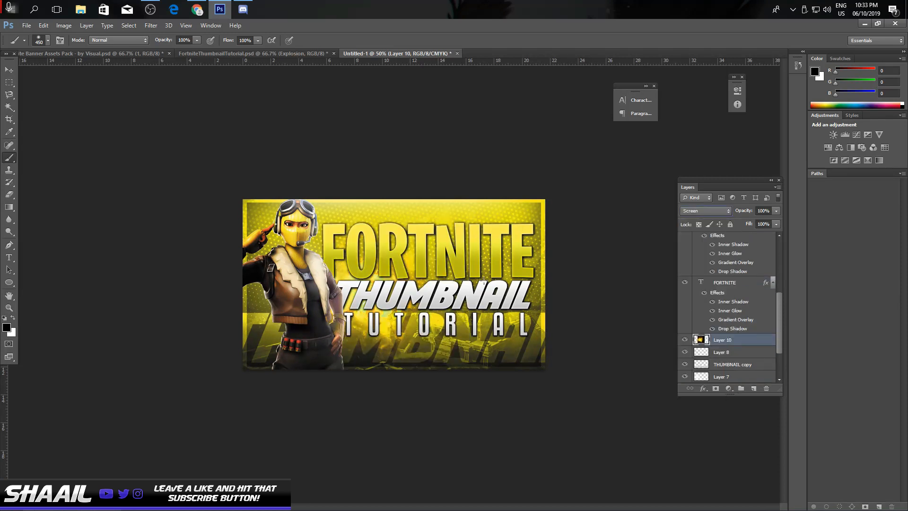
Move the explosion behind the character and enlarge it to about 111% with Free Transform so it spans the canvas height
left_click(9, 70)
left_click_drag(327, 258, 254, 255)
key("ctrl+t")
left_click_drag(392, 203, 410, 187)
left_click_drag(362, 232, 356, 246)
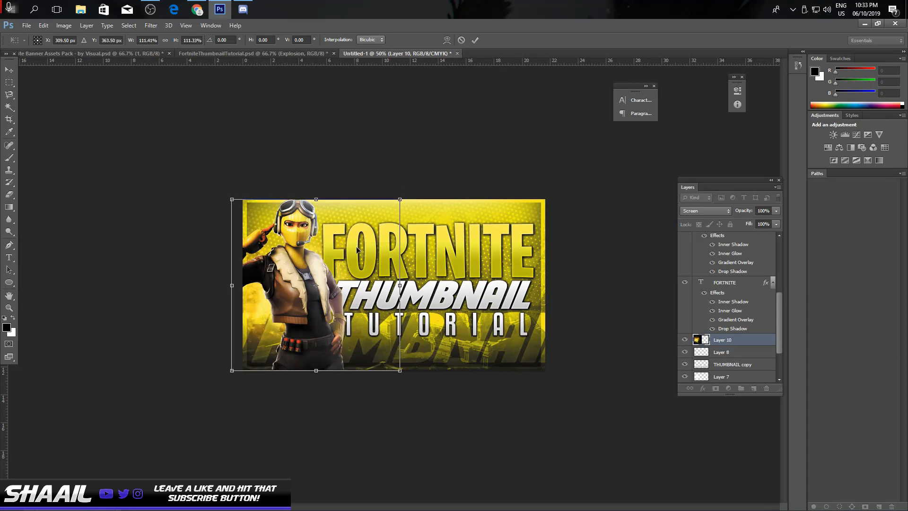
key("Return")
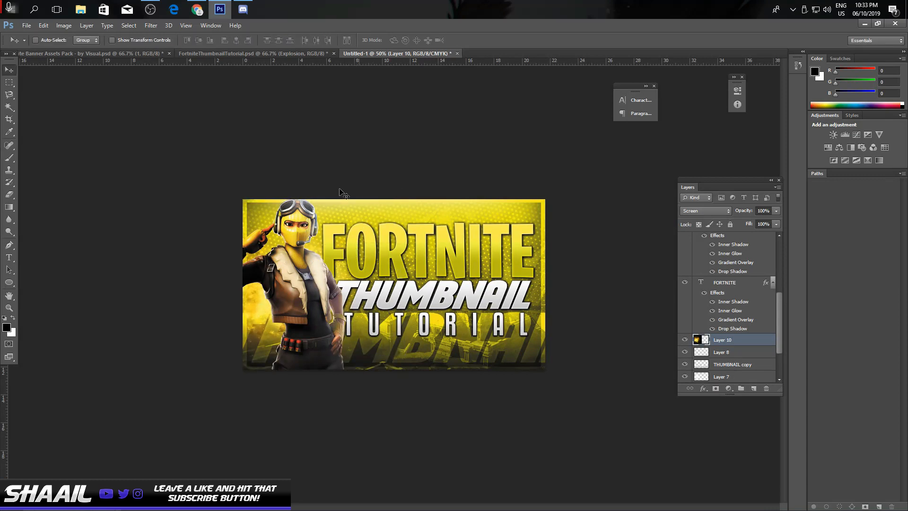
In the Banner Assets Pack document, show and select the crosses on Layer 1 and hide halftone and particle layers 1 and 2
left_click(220, 53)
left_click(149, 54)
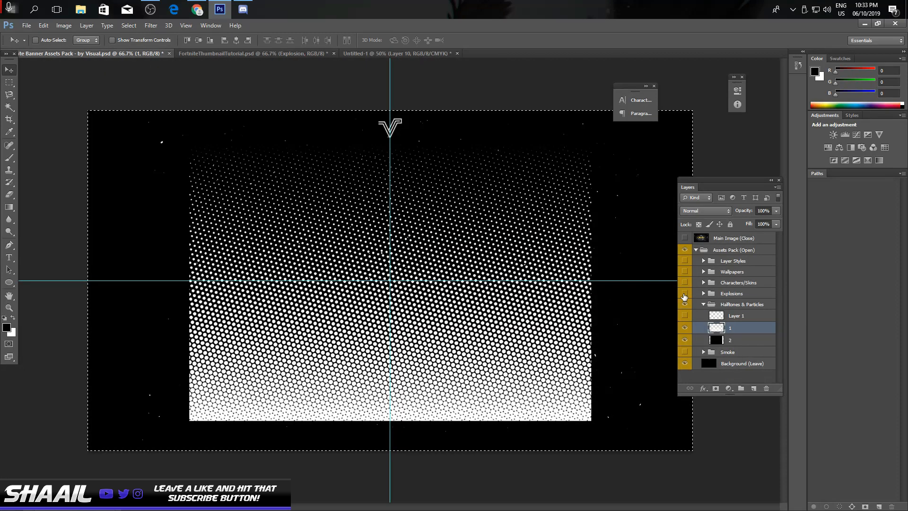
left_click(685, 315)
left_click(726, 317)
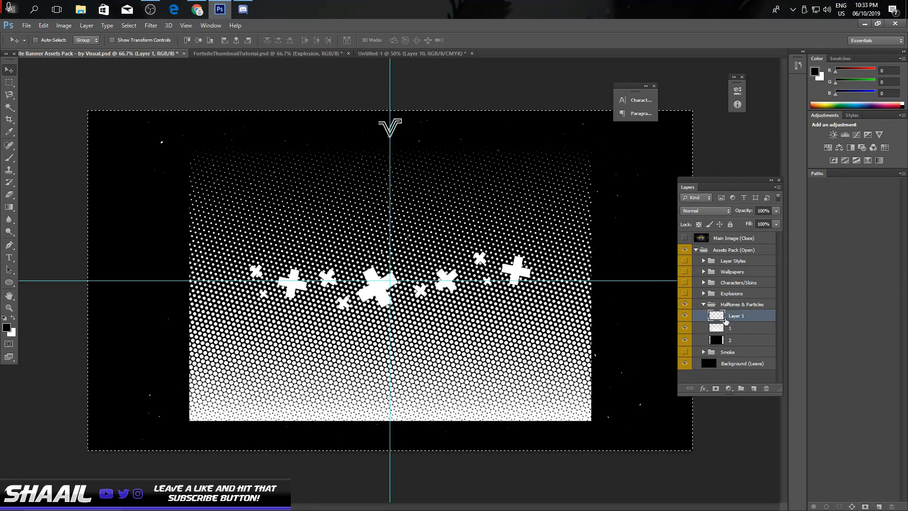
left_click(685, 328)
left_click(685, 340)
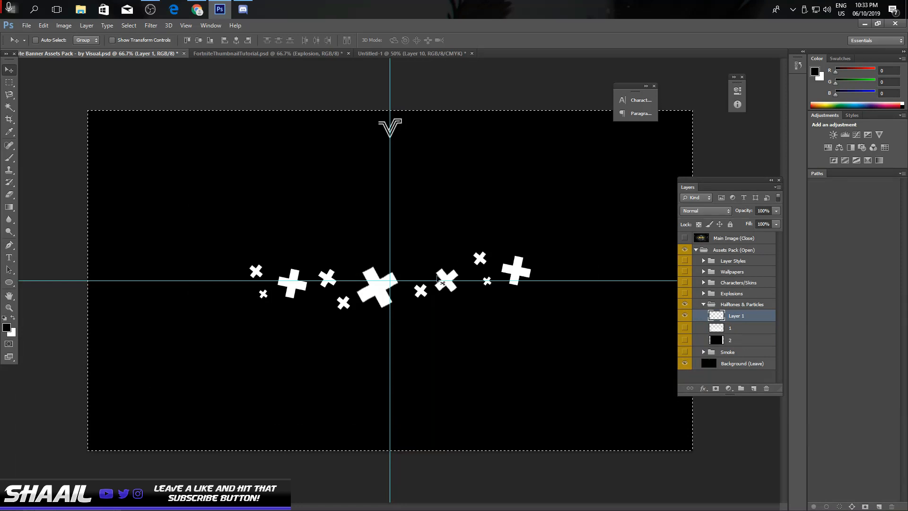
Copy the crosses from Layer 1 of the Banner Assets Pack and paste them into Untitled-1 above the explosion layer
left_click(262, 54)
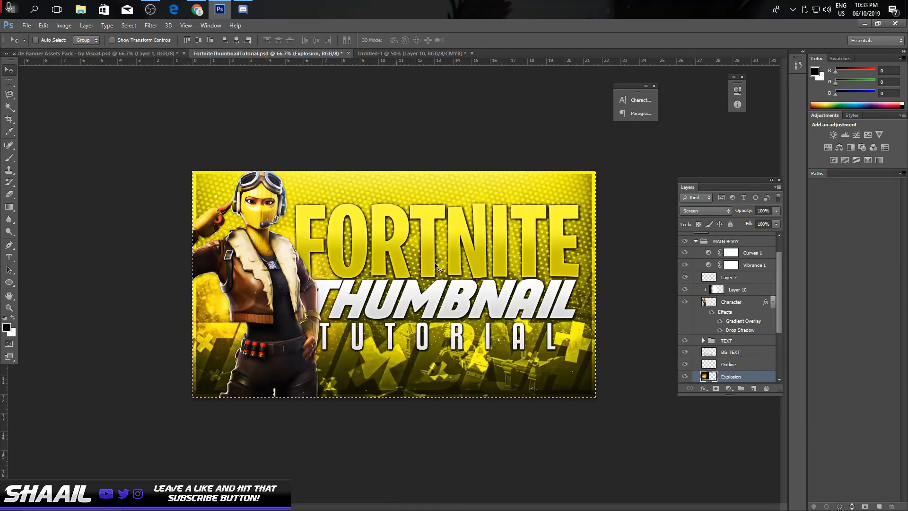
left_click(95, 53)
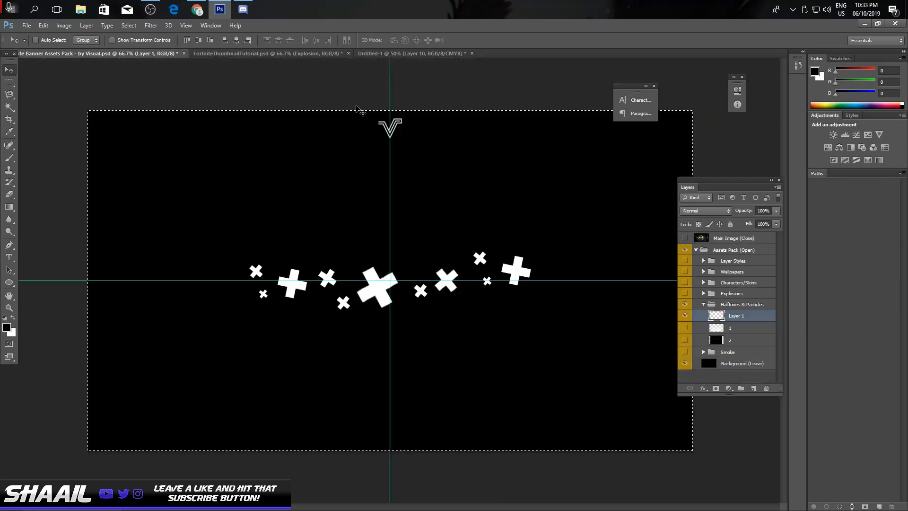
left_click(233, 55)
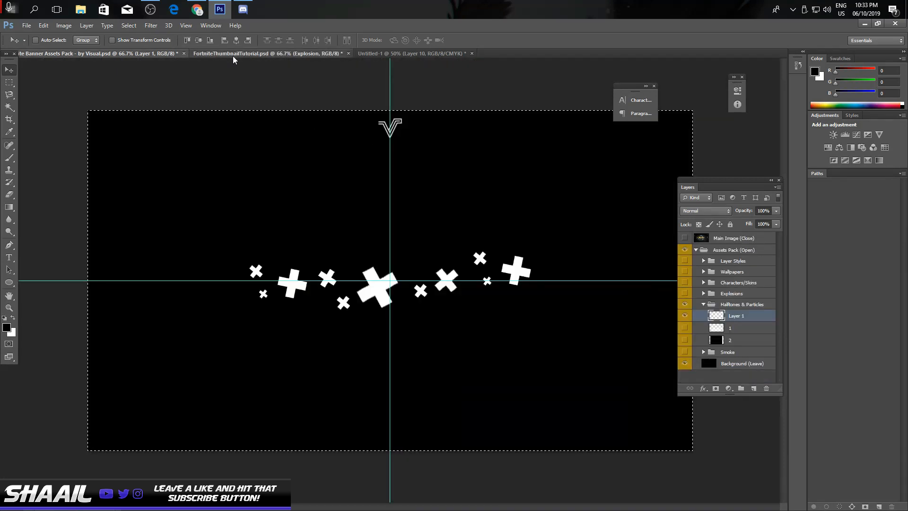
left_click(396, 54)
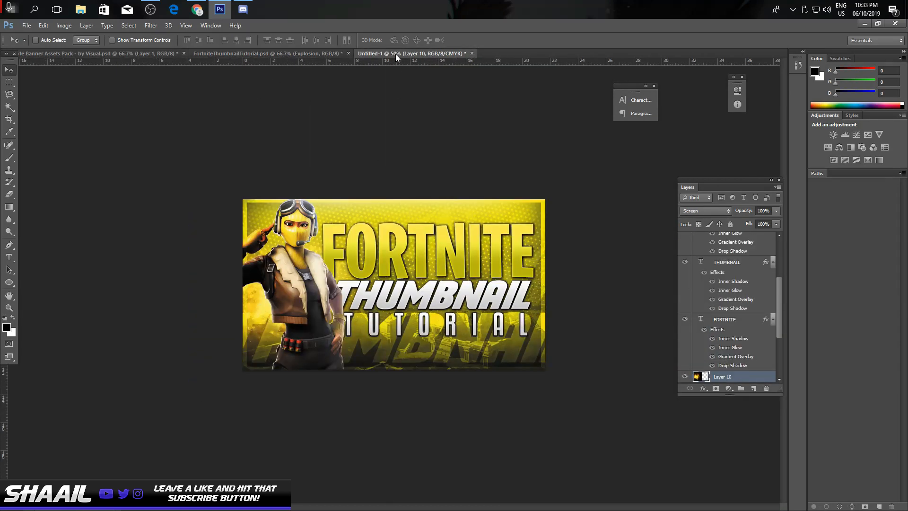
key("ctrl+v")
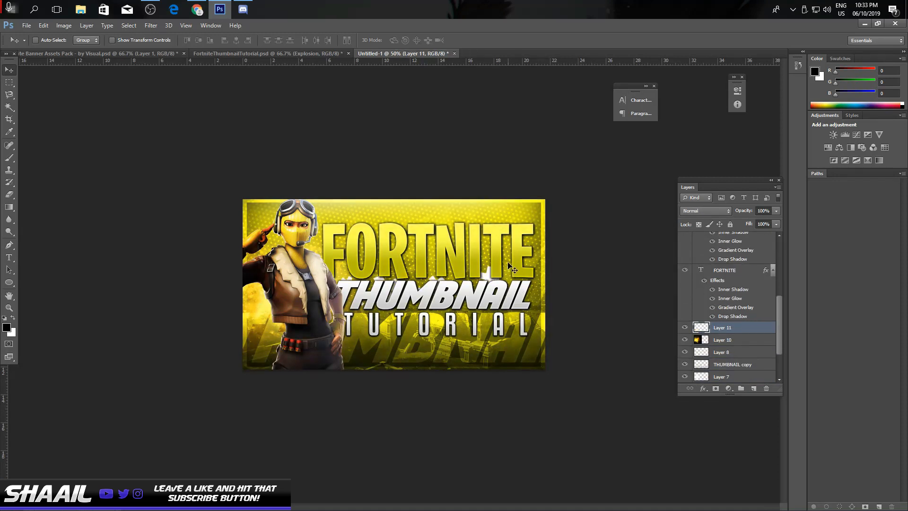
Enlarge the pasted crosses to about 145% across the thumbnail's lower part and set their blend mode to Overlay
key("ctrl+y")
key("ctrl+t")
left_click_drag(500, 263, 574, 226)
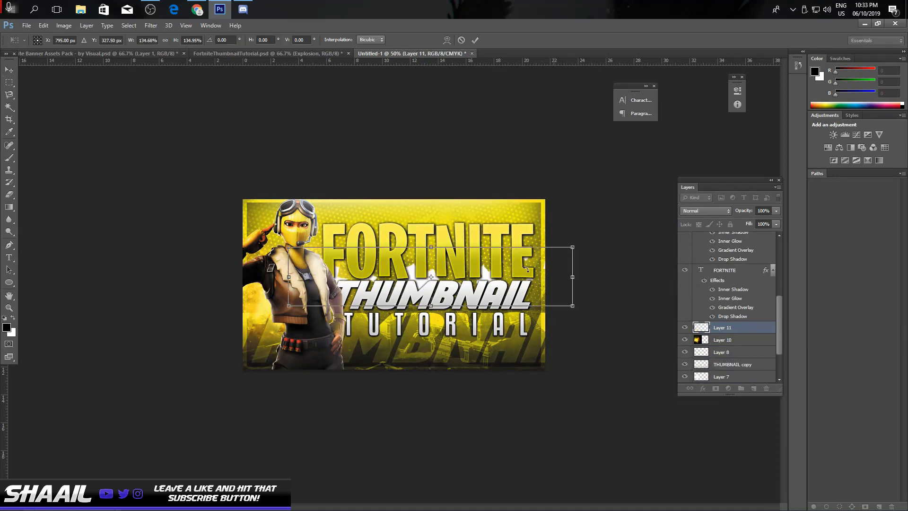
left_click_drag(526, 268, 487, 308)
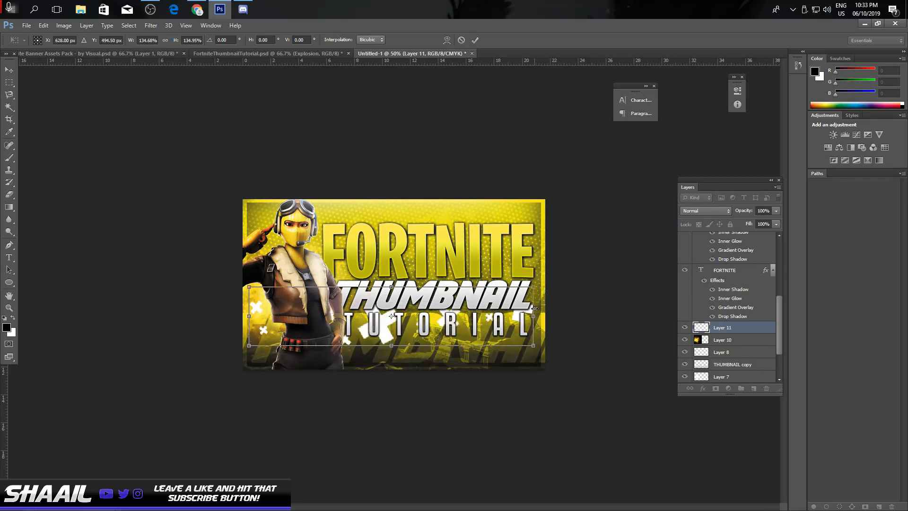
left_click_drag(536, 286, 516, 325)
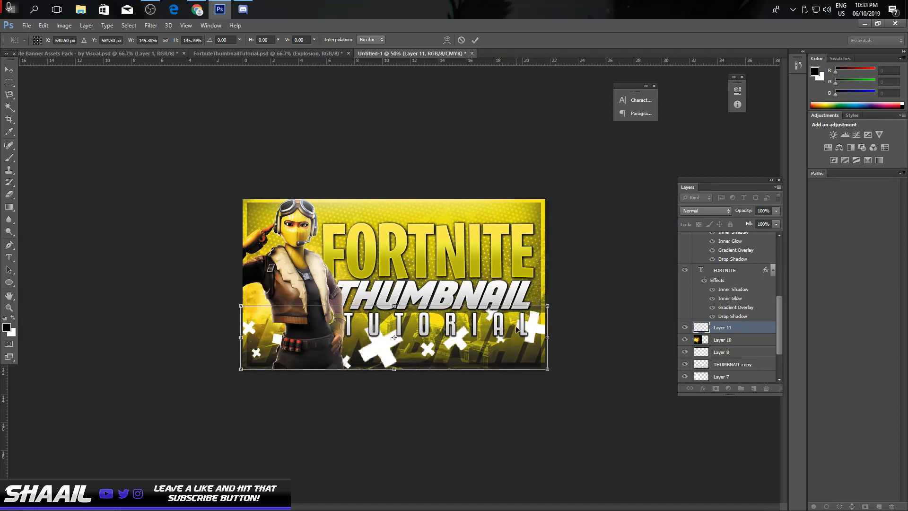
key("Return")
left_click(710, 213)
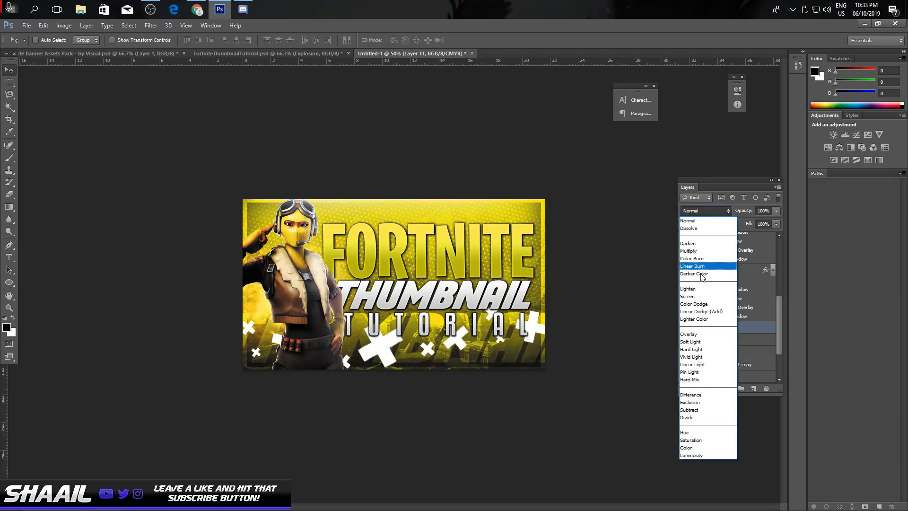
left_click(697, 342)
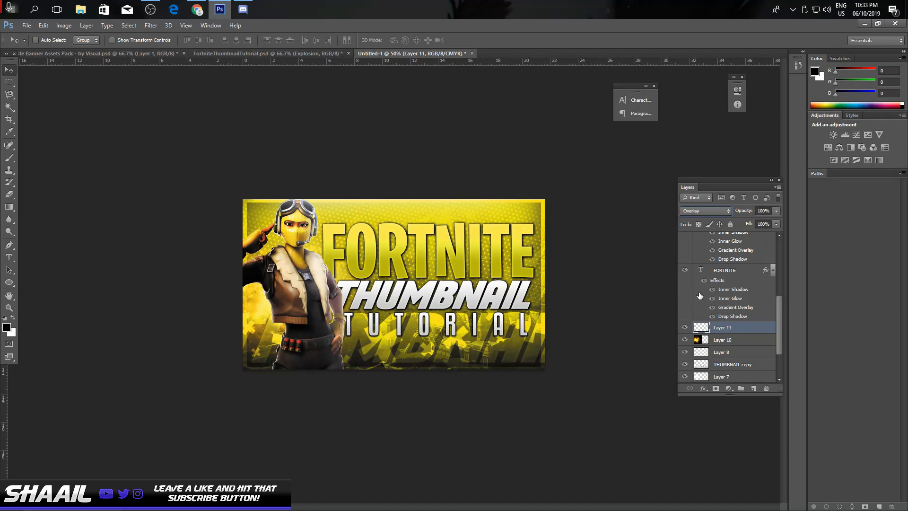
Add a Vibrance adjustment layer above Layer 6 and set its vibrance to +71
scroll(700, 296, "up", 5)
left_click(732, 242)
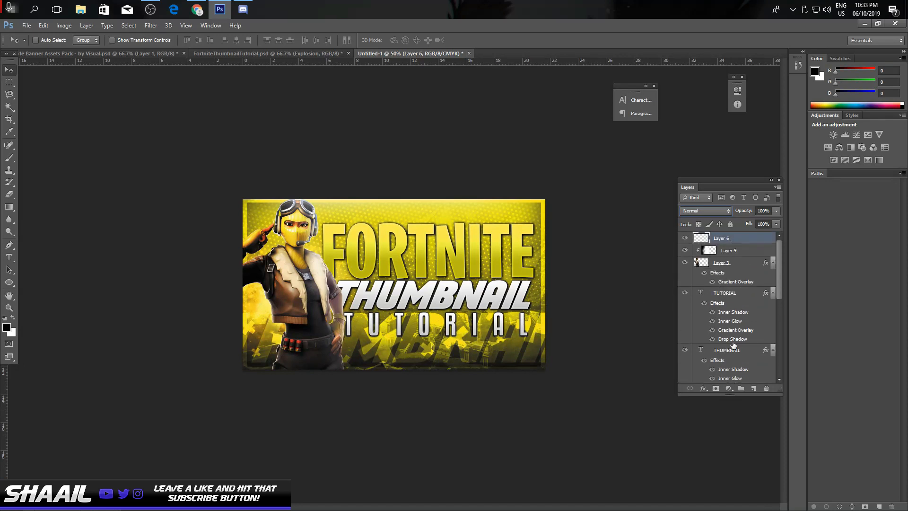
left_click(729, 388)
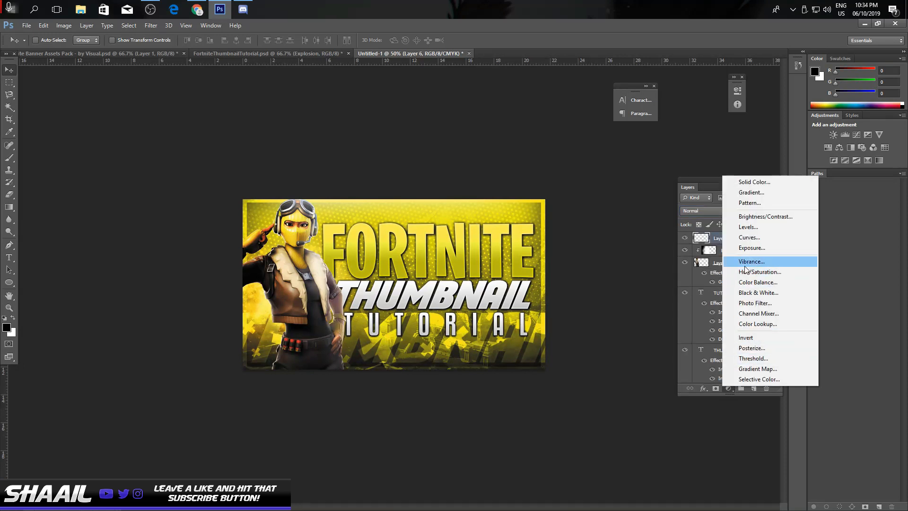
left_click(733, 391)
left_click(728, 388)
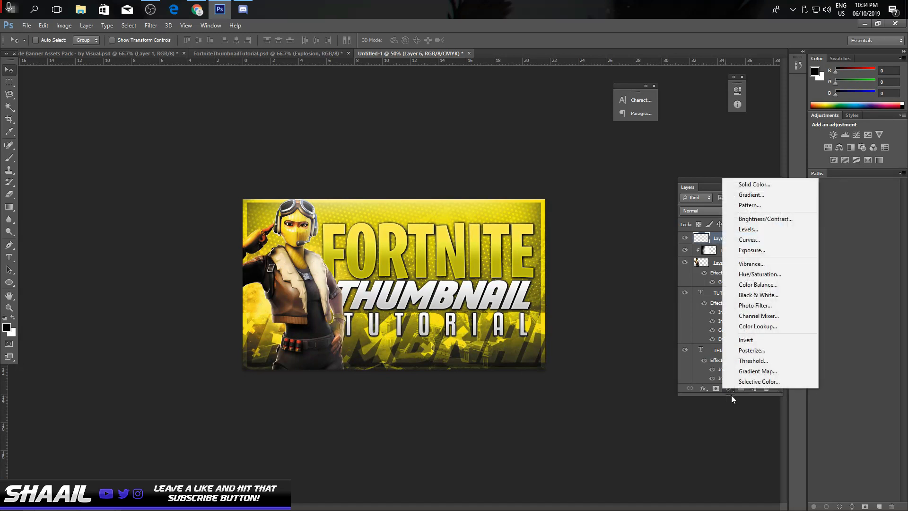
left_click(746, 266)
left_click_drag(698, 123, 698, 123)
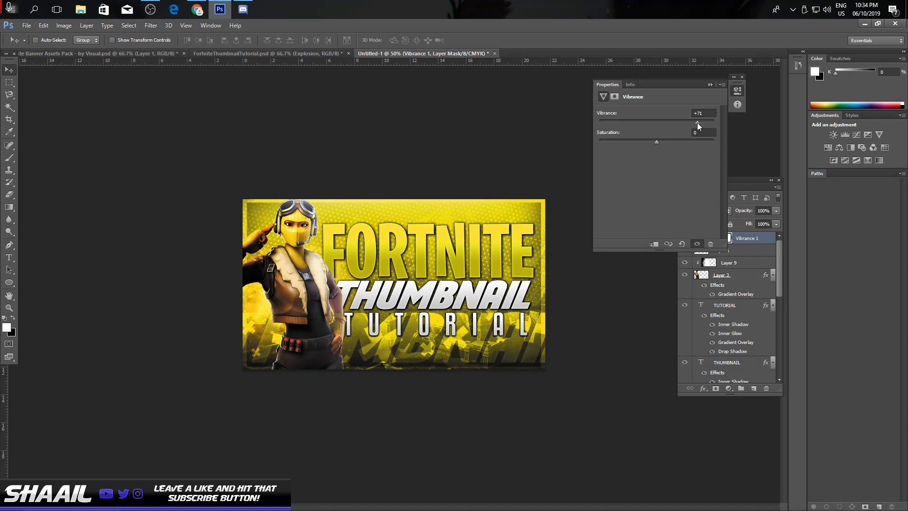
left_click(711, 85)
Add a Curves adjustment layer above Vibrance 1 and shape a gentle S-curve with raised highlights and slightly lowered shadows
left_click(728, 388)
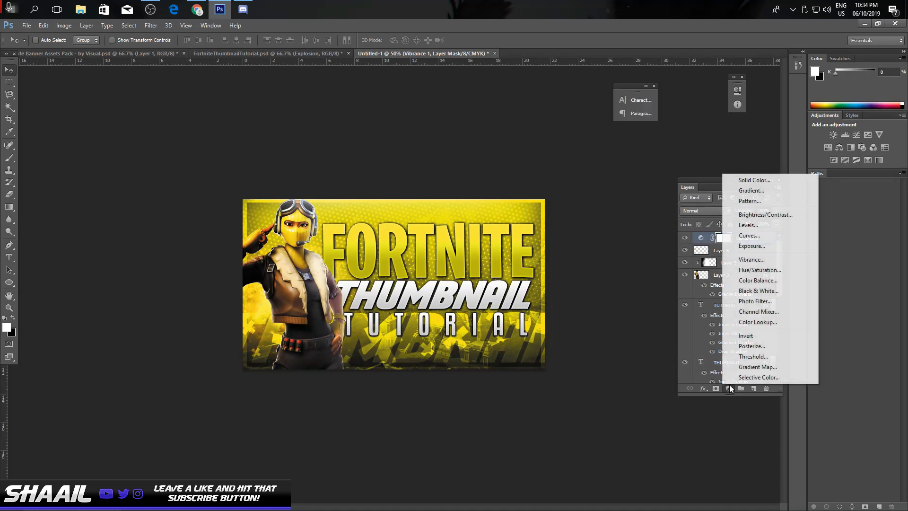
left_click(750, 235)
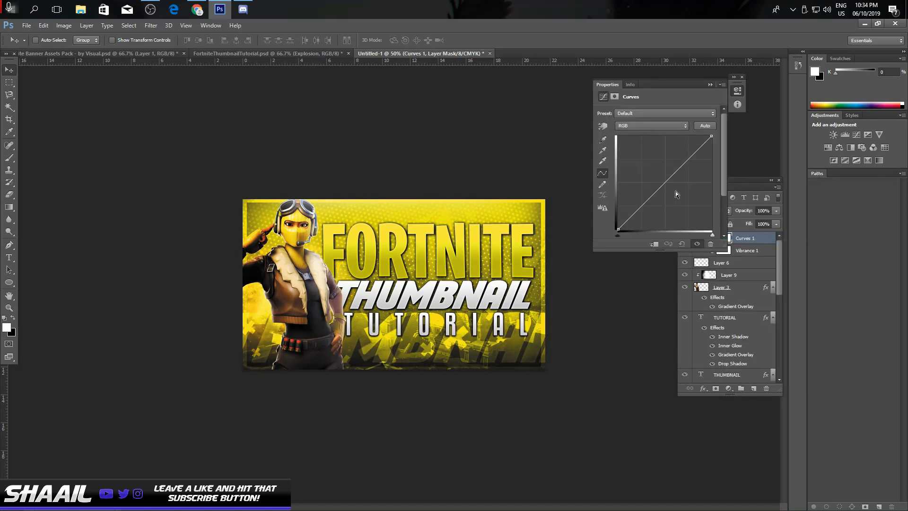
left_click_drag(686, 162, 685, 156)
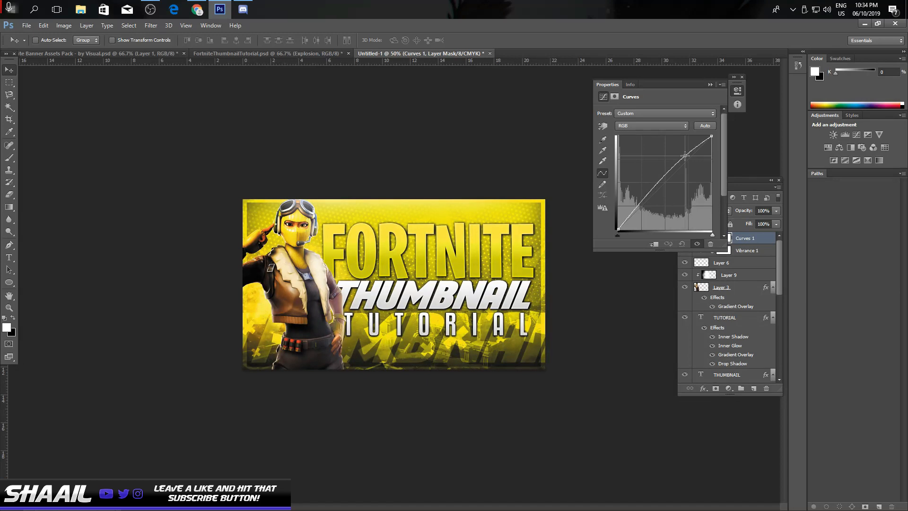
left_click(647, 207)
left_click_drag(647, 207, 644, 207)
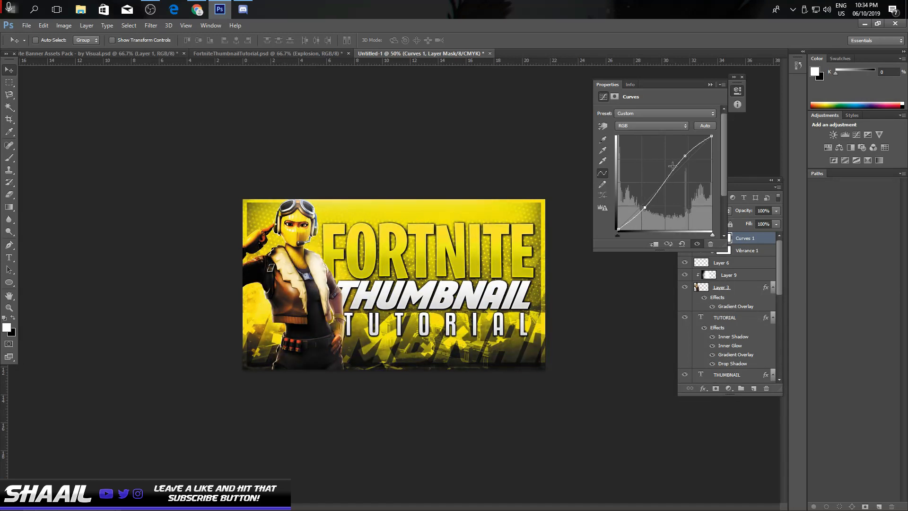
left_click_drag(685, 156, 686, 157)
left_click_drag(645, 208, 645, 206)
left_click(710, 84)
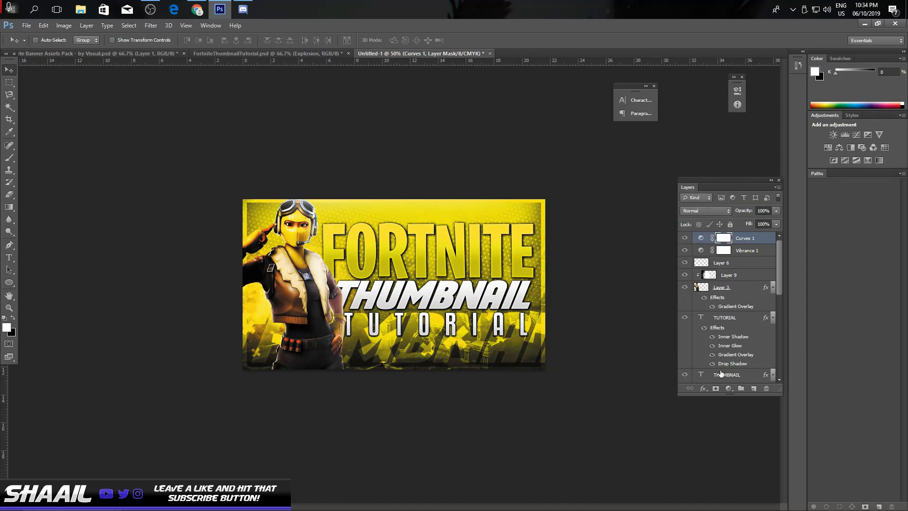
Group all layers from Curves 1 down to Layer 1
scroll(736, 351, "down", 5)
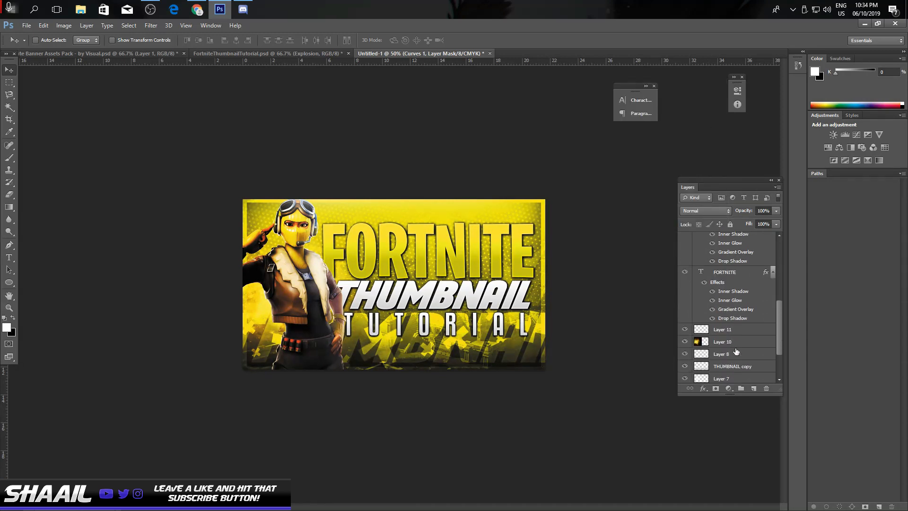
scroll(736, 352, "up", 5)
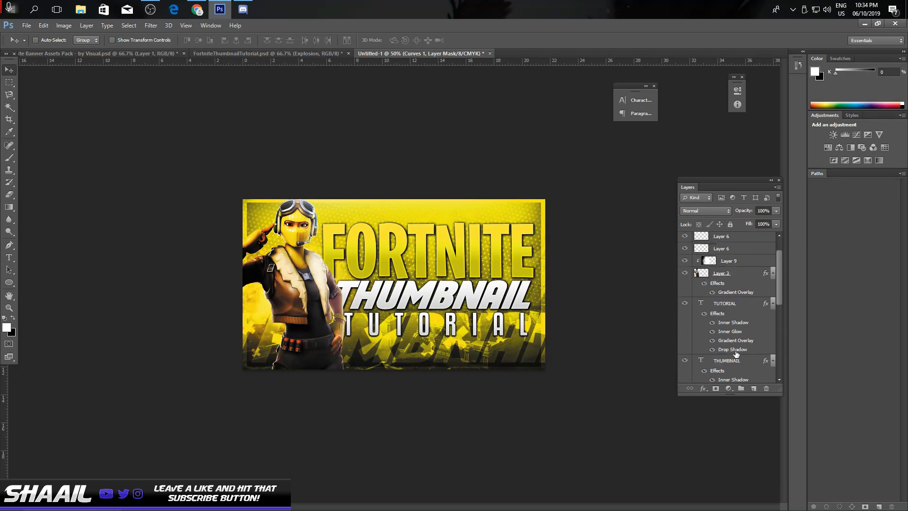
left_click(752, 238)
scroll(746, 320, "down", 5)
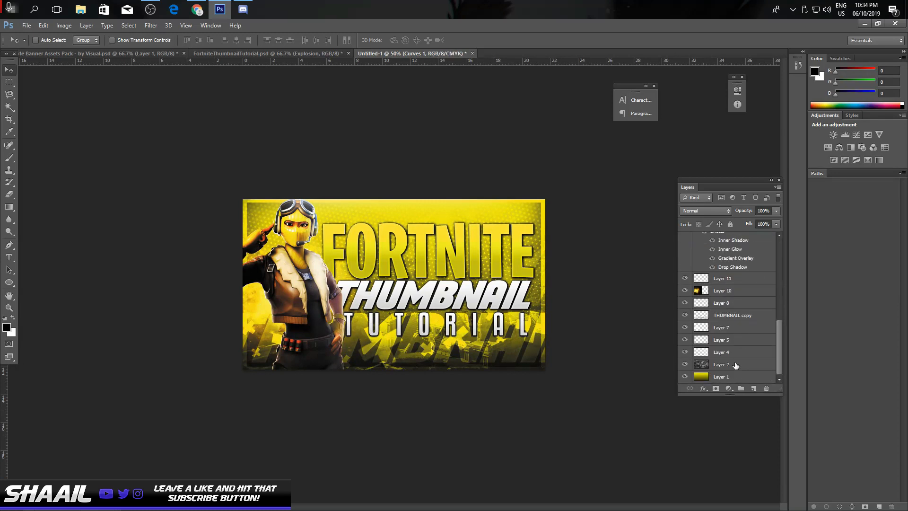
left_click(736, 378, "shift")
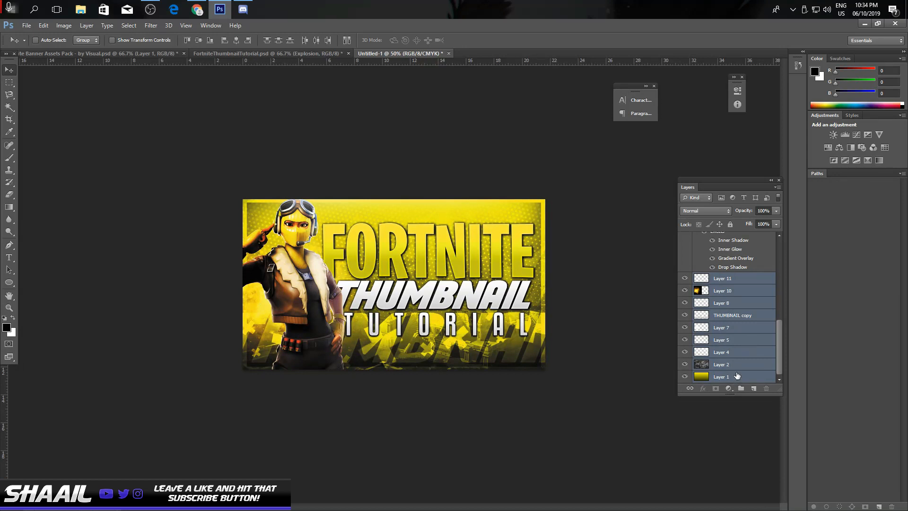
key("ctrl+g")
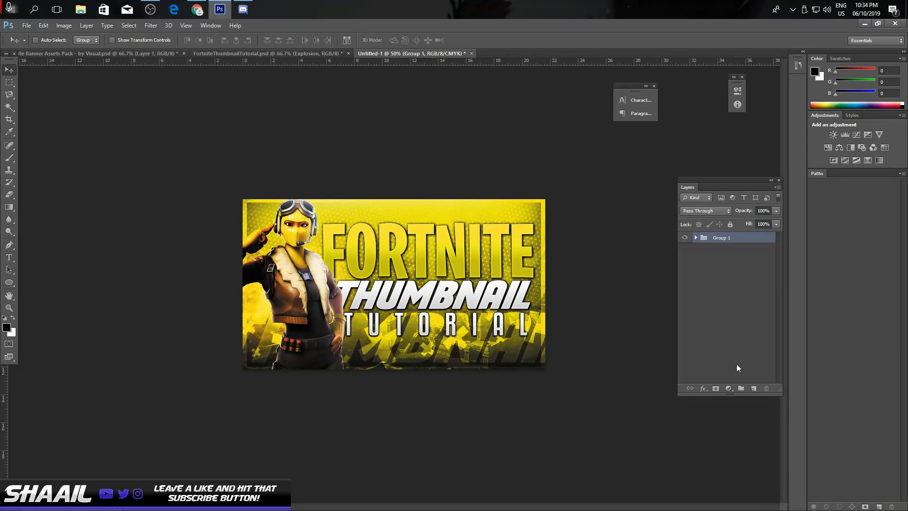
Duplicate the group as a single merged layer and apply the High Pass filter to it
key("ctrl+j")
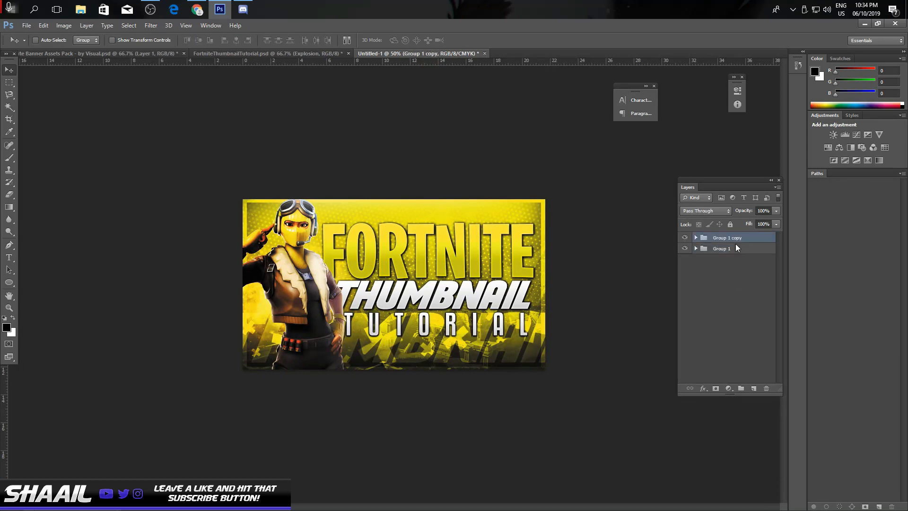
key("ctrl+e")
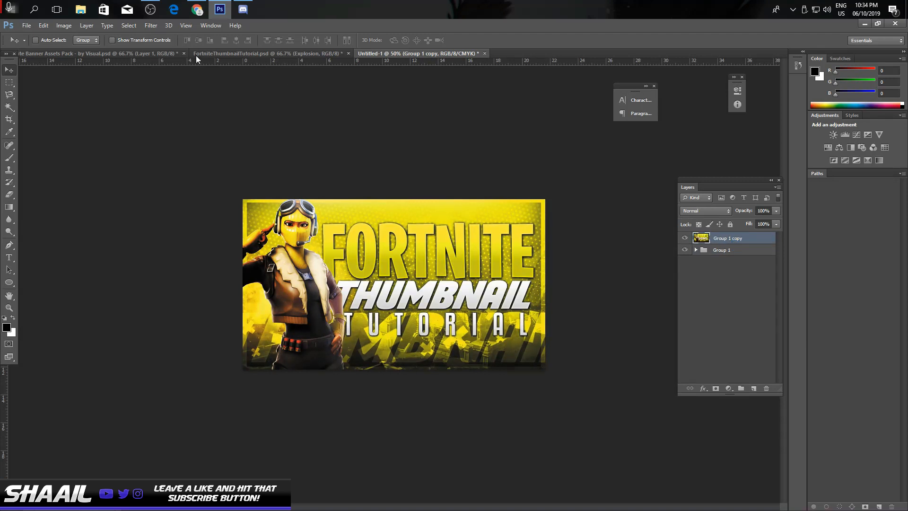
left_click(152, 25)
mouse_move(162, 193)
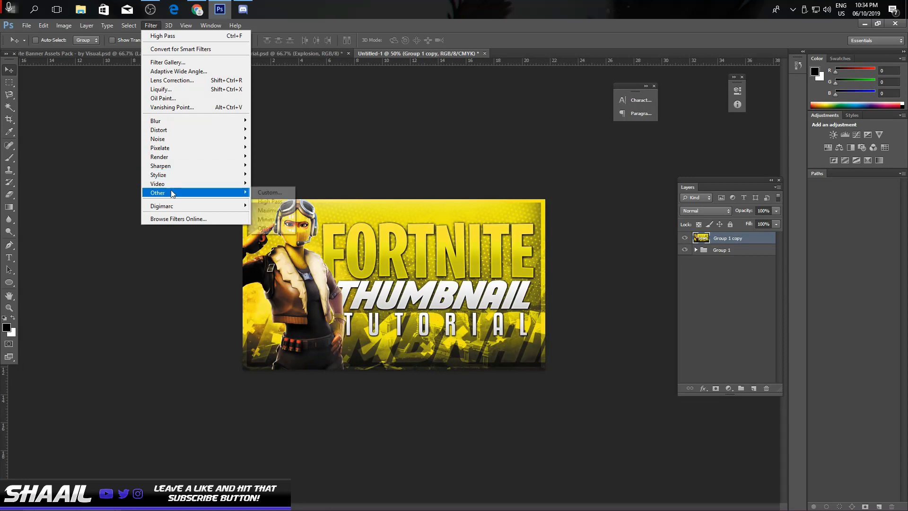
left_click(265, 200)
key("Return")
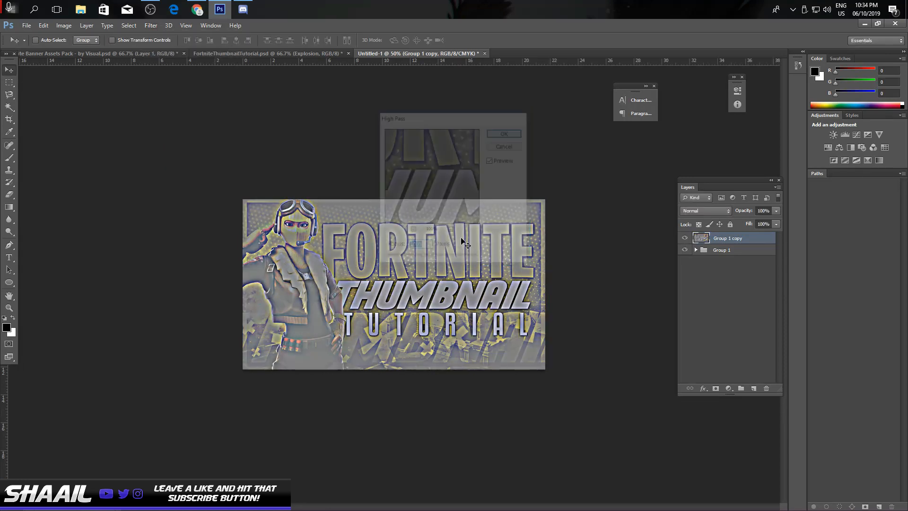
Set the High Pass layer's blend mode to Overlay and its opacity to 50%
left_click(704, 211)
left_click(723, 335)
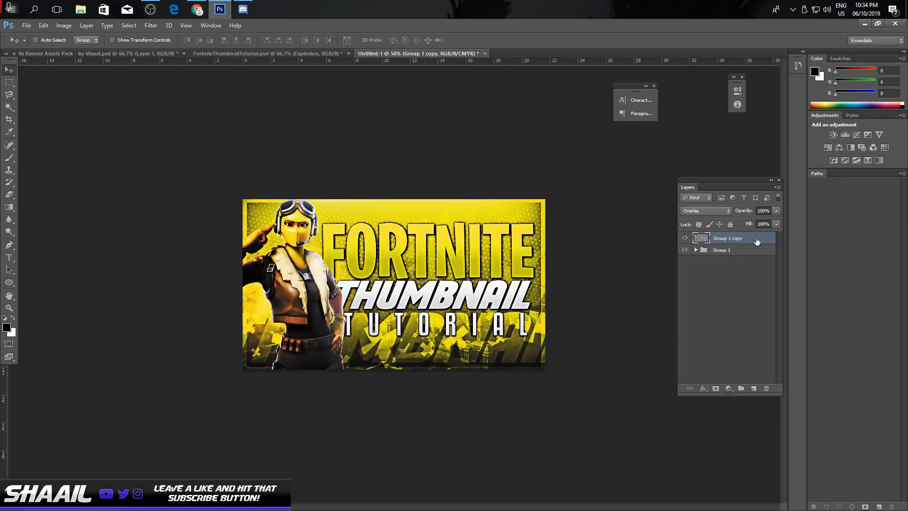
left_click(763, 211)
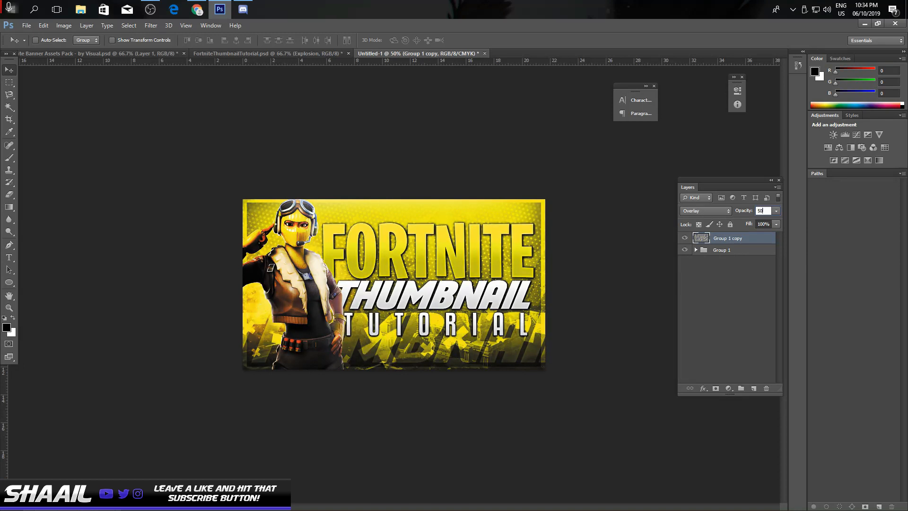
type("50")
key("Return")
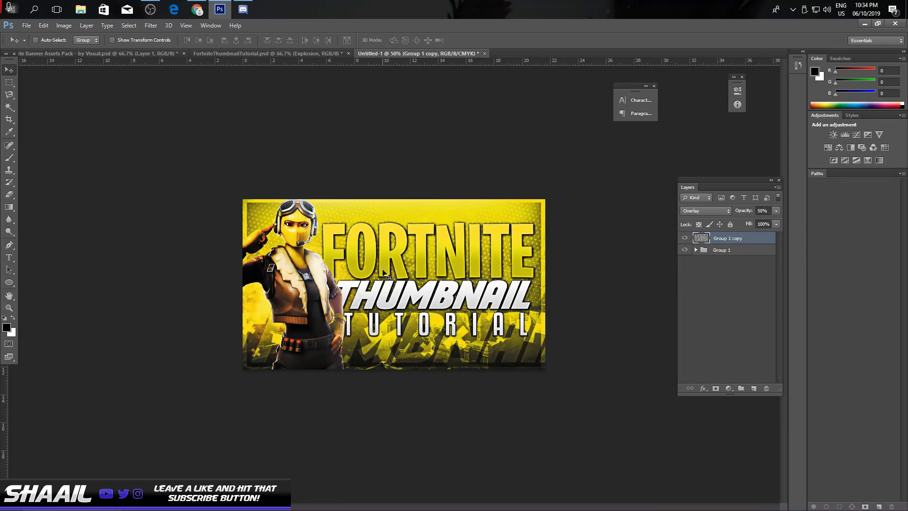
Copy particle layer 2 from the Banner Assets Pack into Untitled-1 as the uppermost layer and set its blend mode to Screen
left_click(155, 53)
left_click(684, 339)
left_click(684, 338)
left_click(740, 346)
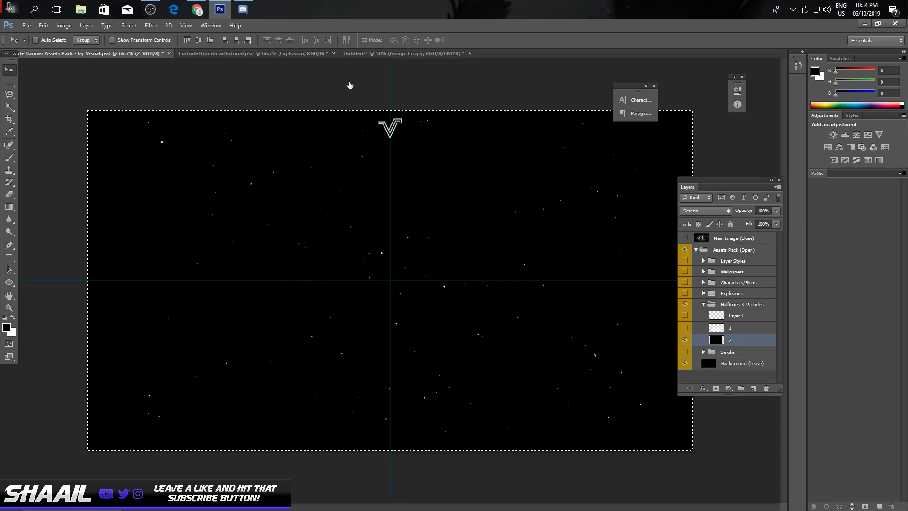
left_click(369, 54)
left_click_drag(369, 55, 392, 237)
left_click(705, 211)
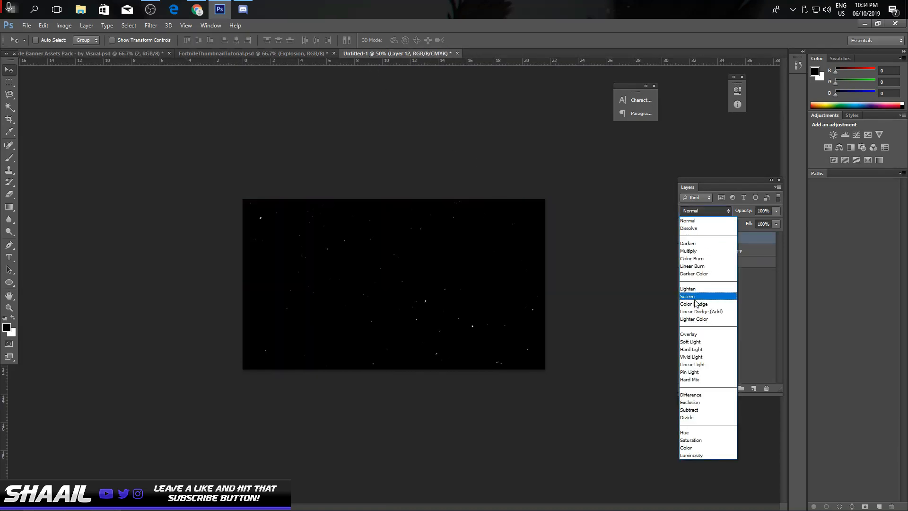
left_click(695, 297)
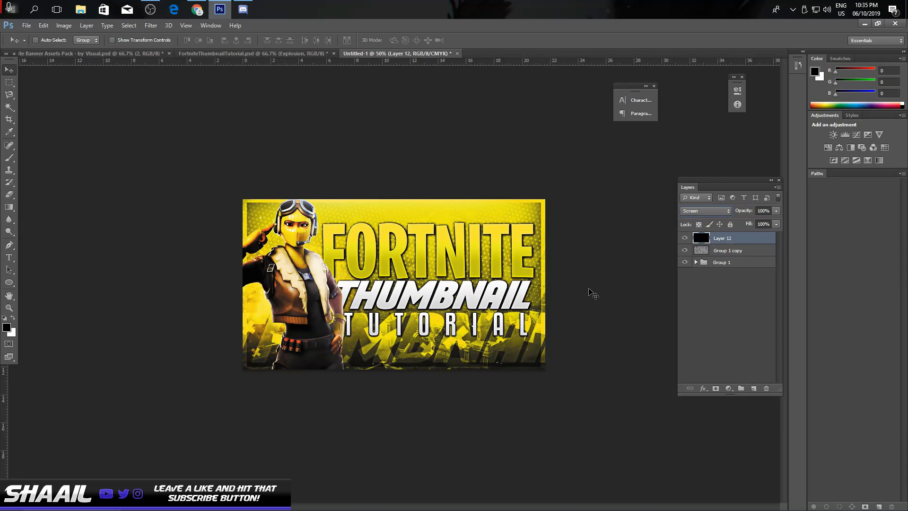
Compare the thumbnail in Untitled-1 with the example FortniteThumbnailTutorial.psd at the same 66.7% zoom
left_click(314, 54)
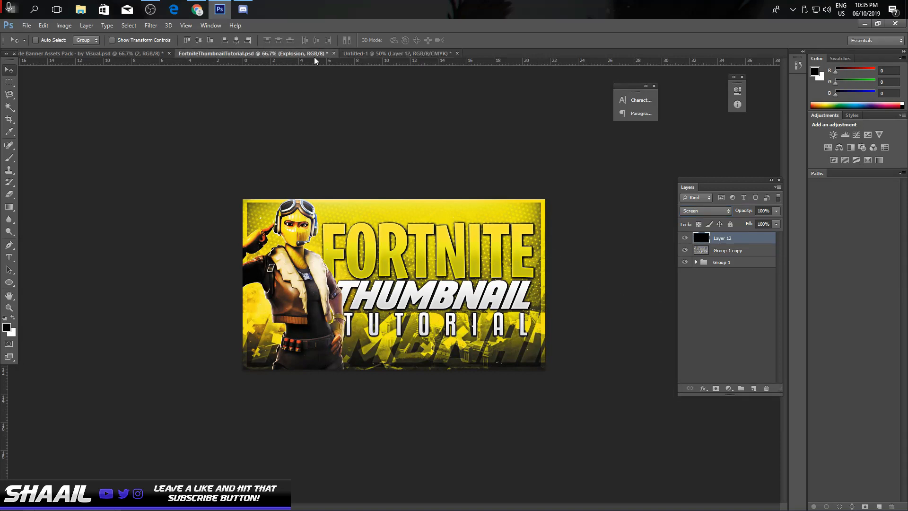
left_click(353, 55)
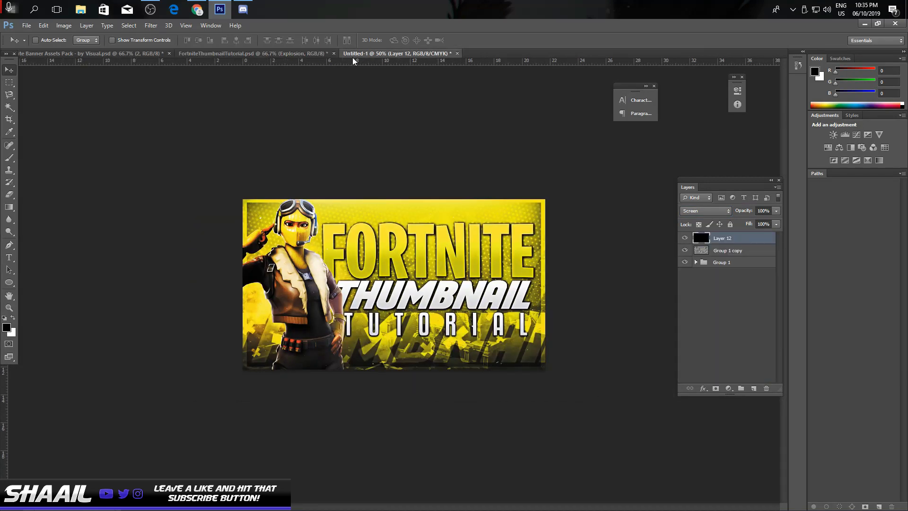
left_click(294, 55)
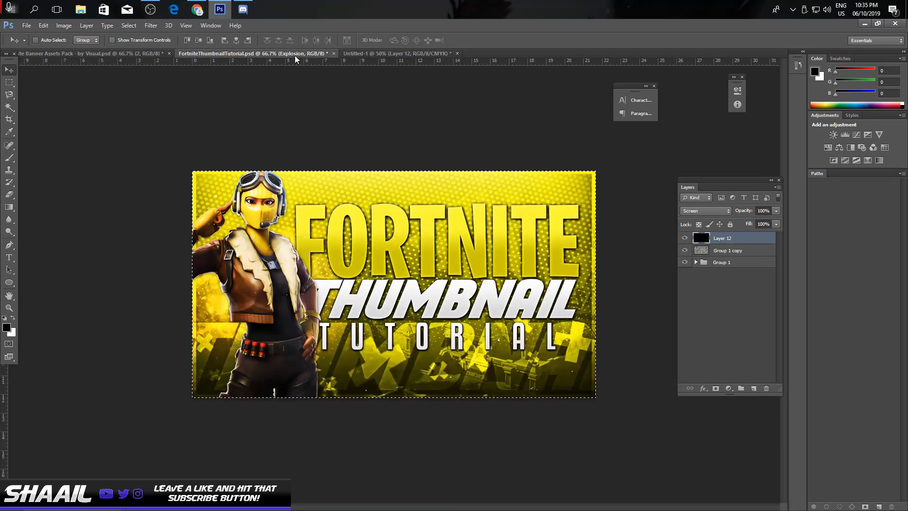
left_click(354, 53)
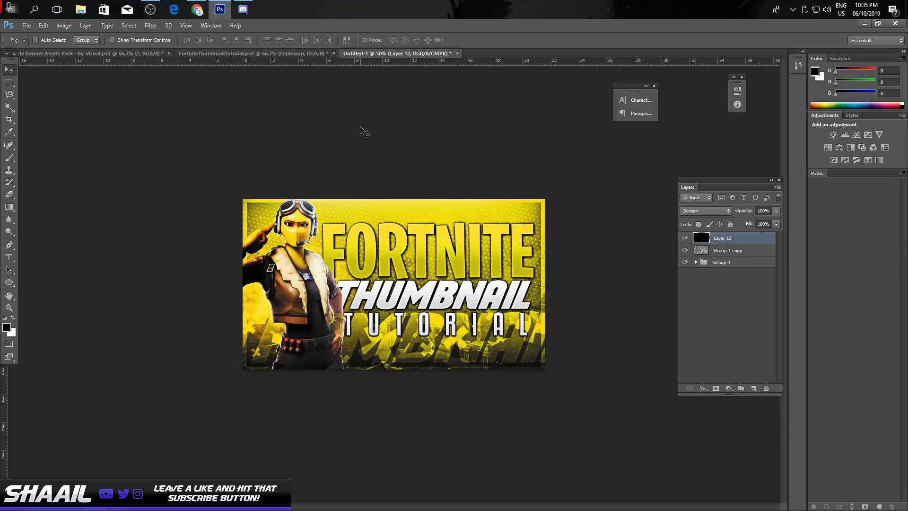
key("ctrl+plus")
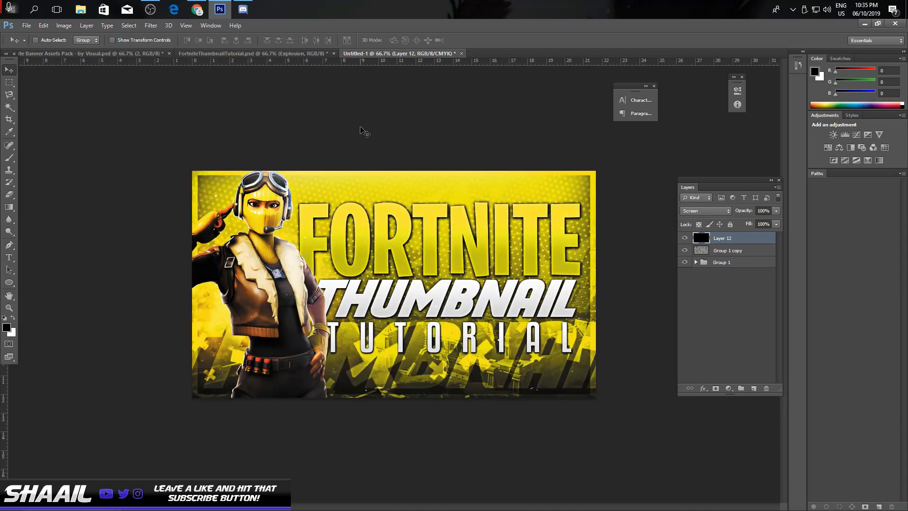